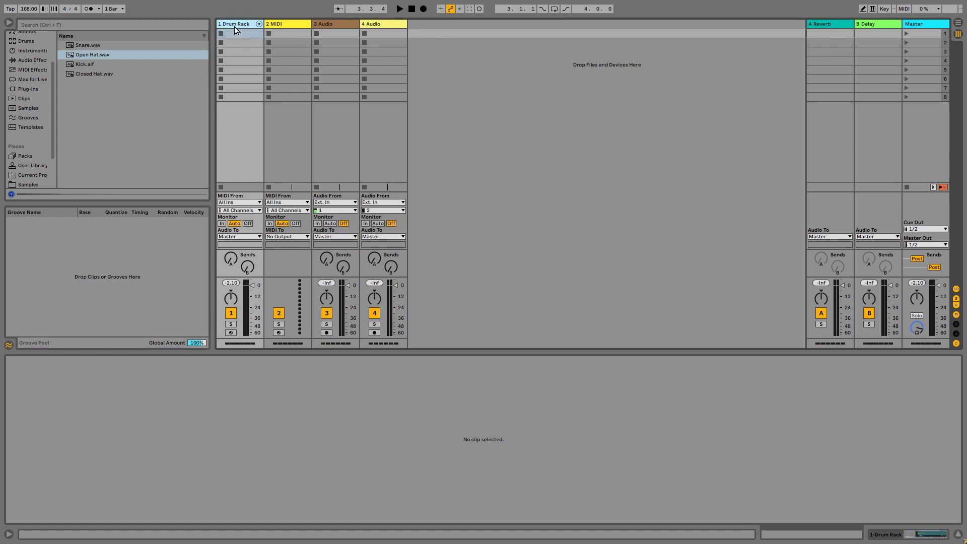
Open the Drum Rack track's devices and audition the Kick and Closed Hat pads.
double_click(233, 26)
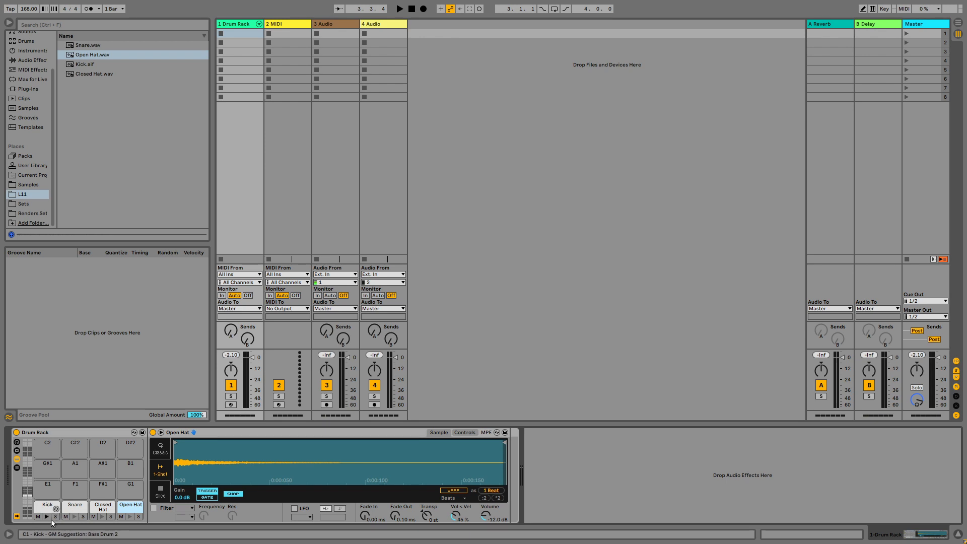
left_click(46, 518)
left_click(103, 513)
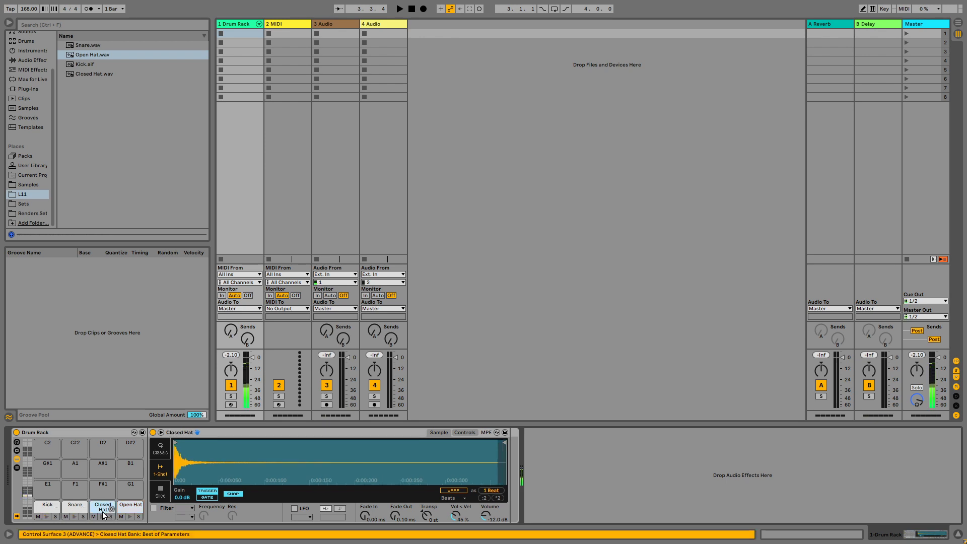
left_click(103, 518)
Create a MIDI clip in the drum track's first slot with kicks at 1.1.1 and 1.3.3 and snares on beats 1.2 and 1.4.
double_click(242, 35)
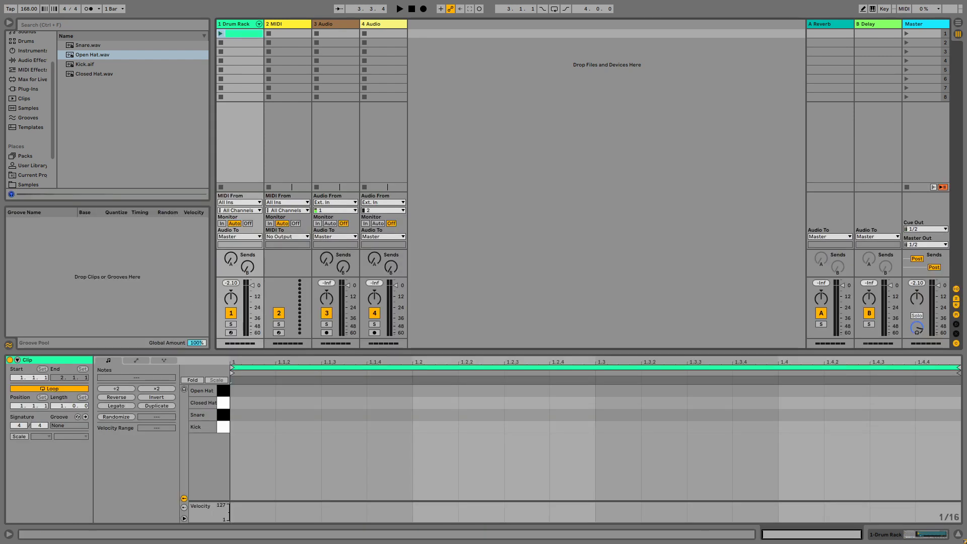
double_click(248, 427)
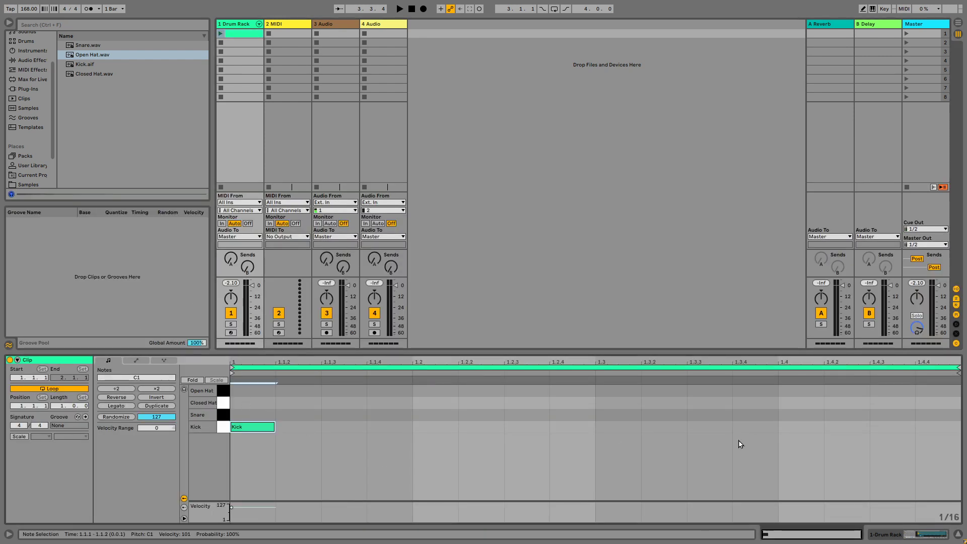
double_click(709, 427)
key("space")
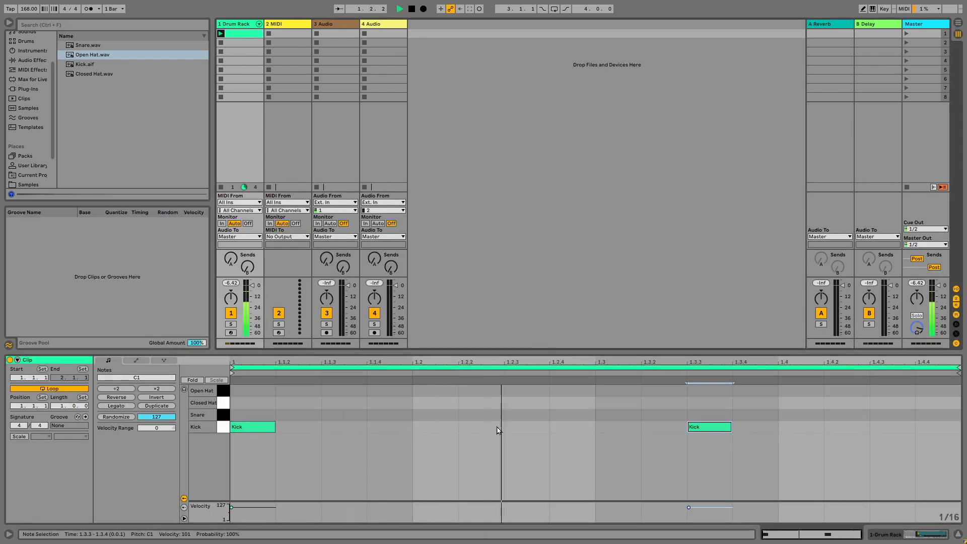
double_click(428, 415)
double_click(801, 415)
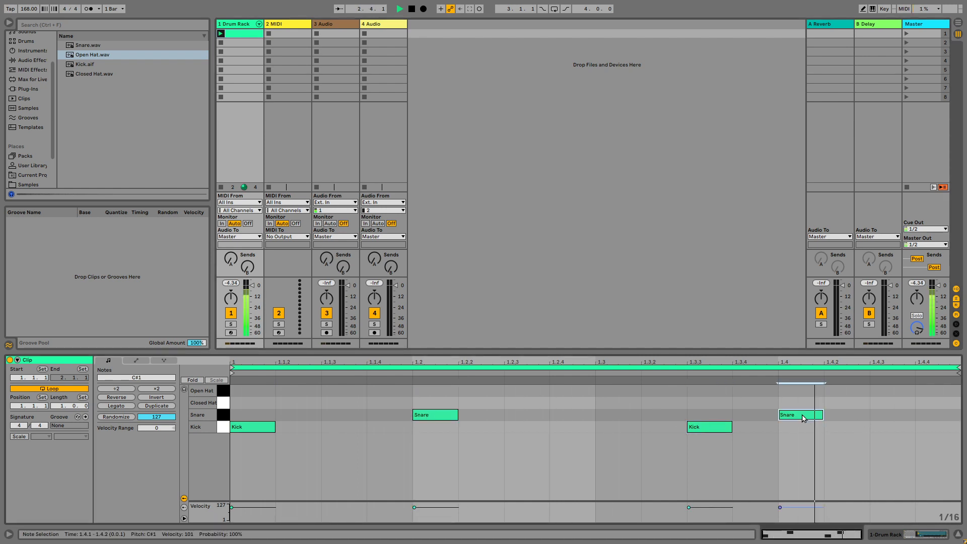
Fill the one-bar clip with sixteenth-note closed hats and move the hat at 1.2.4 to the Open Hat row.
double_click(254, 403)
key("ctrl+d")
key("ctrl+d")
key("ctrl+d")
key("ctrl+d")
key("ctrl+d")
key("ctrl+d")
key("ctrl+d")
key("ctrl+d")
key("ctrl+d")
key("ctrl+d")
key("ctrl+d")
key("ctrl+d")
key("ctrl+d")
key("ctrl+d")
key("ctrl+d")
key("ctrl+d")
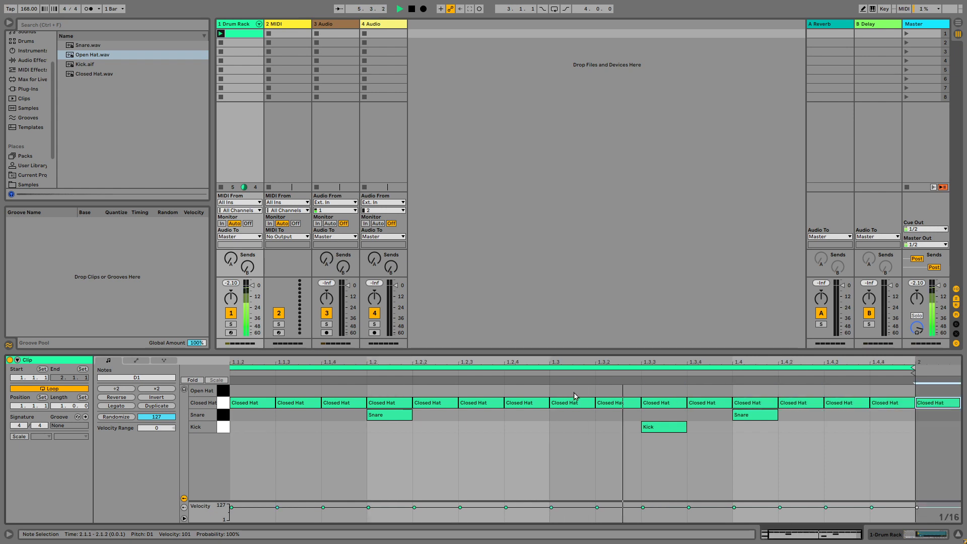
key("Delete")
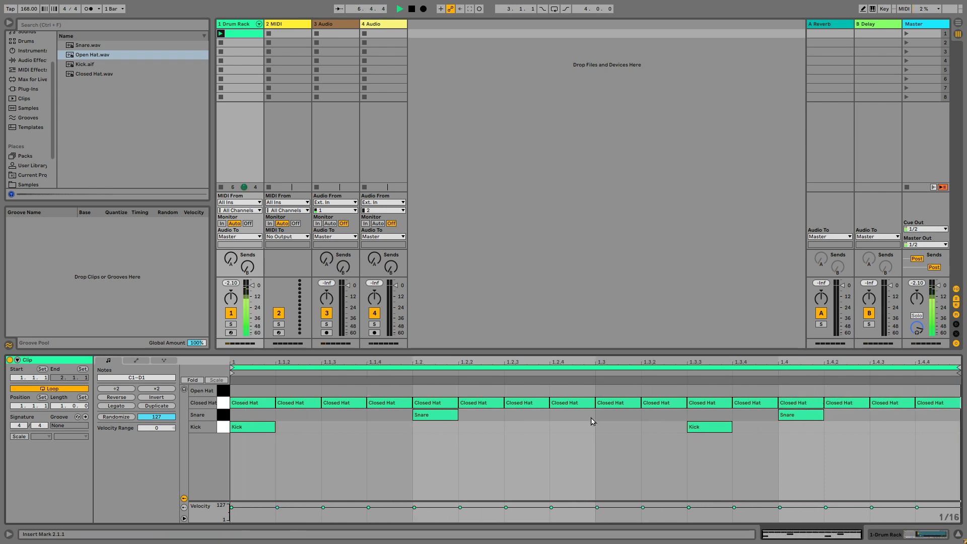
left_click_drag(569, 403, 570, 391)
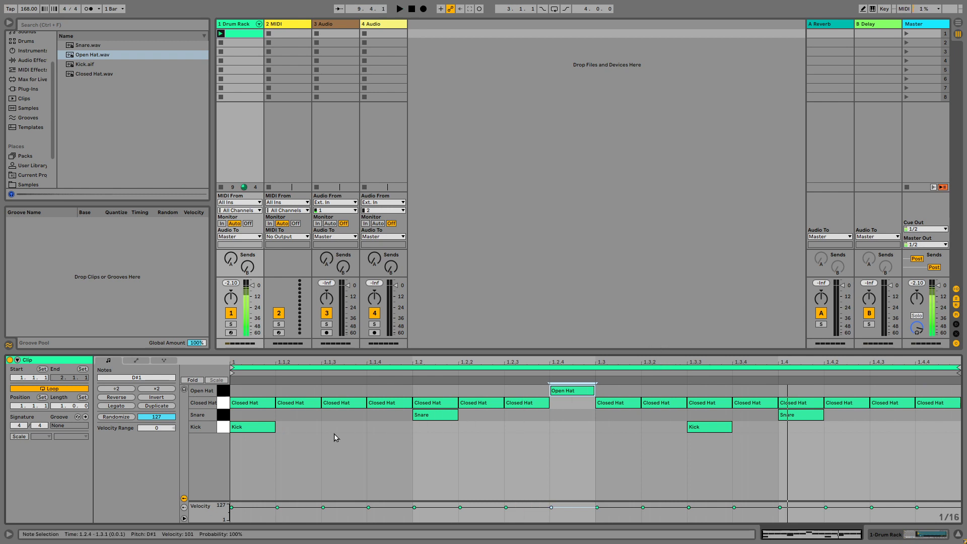
Lower the closed hat velocities at 1.1.2, 1.1.4, 1.2.2 and 1.2.3, setting the last three to 55, 30 and 50.
left_click(281, 406)
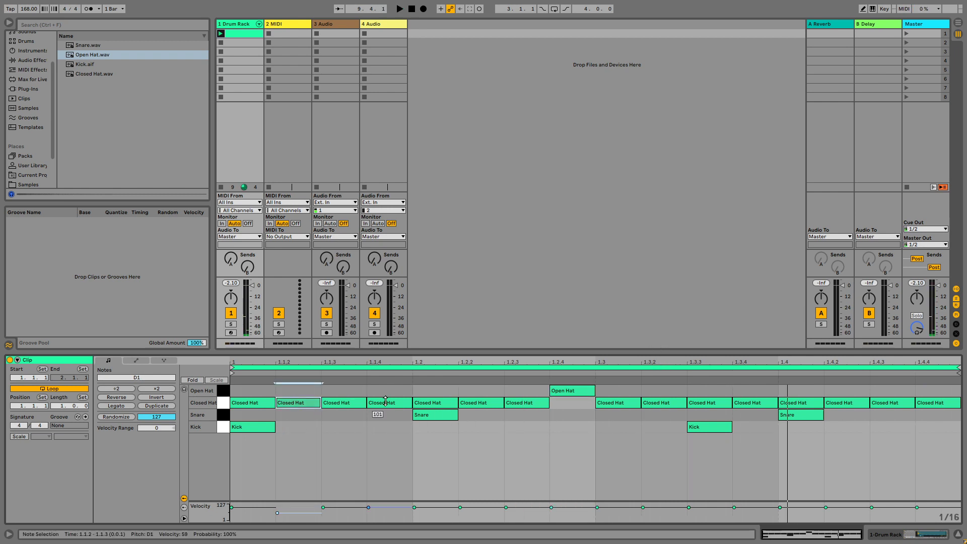
left_click_drag(385, 401, 385, 423)
key("space")
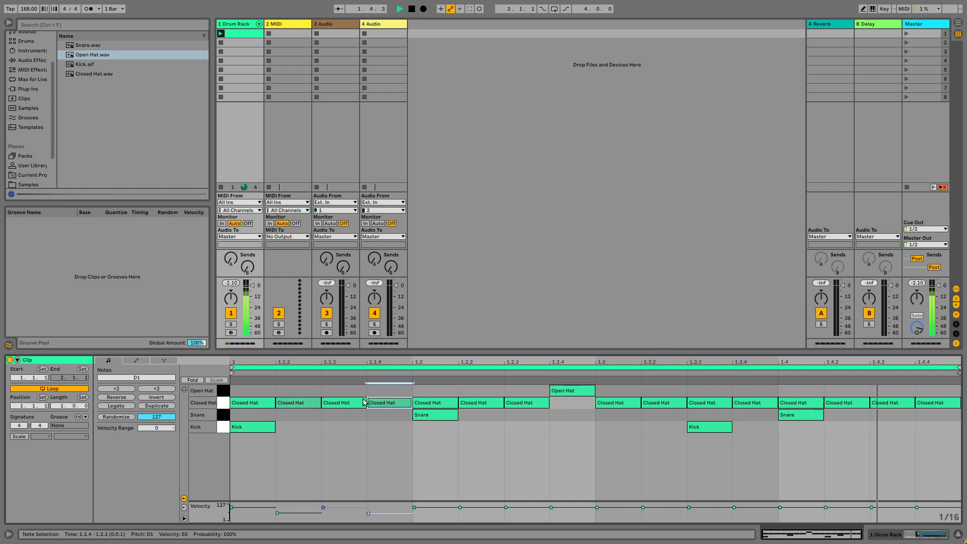
left_click_drag(483, 403, 484, 439)
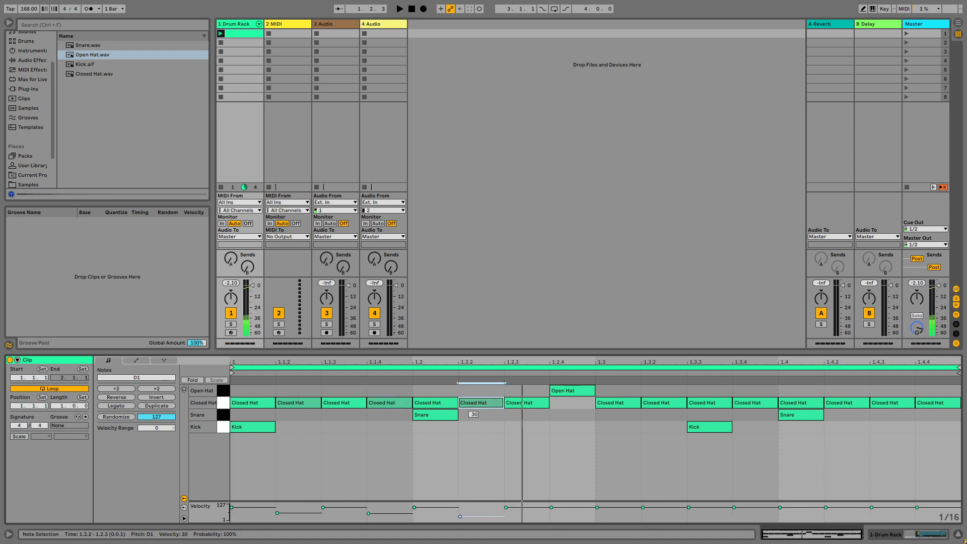
left_click(522, 403, "alt")
key("space")
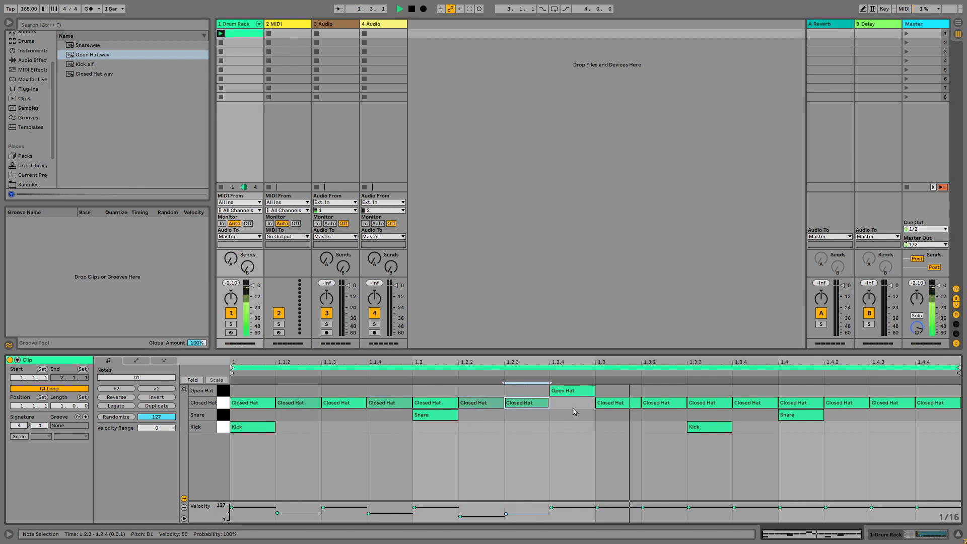
Replace the hats in the second half of the bar with a duplicate of the first half's hat pattern.
key("space")
left_click_drag(592, 406, 955, 408)
key("Delete")
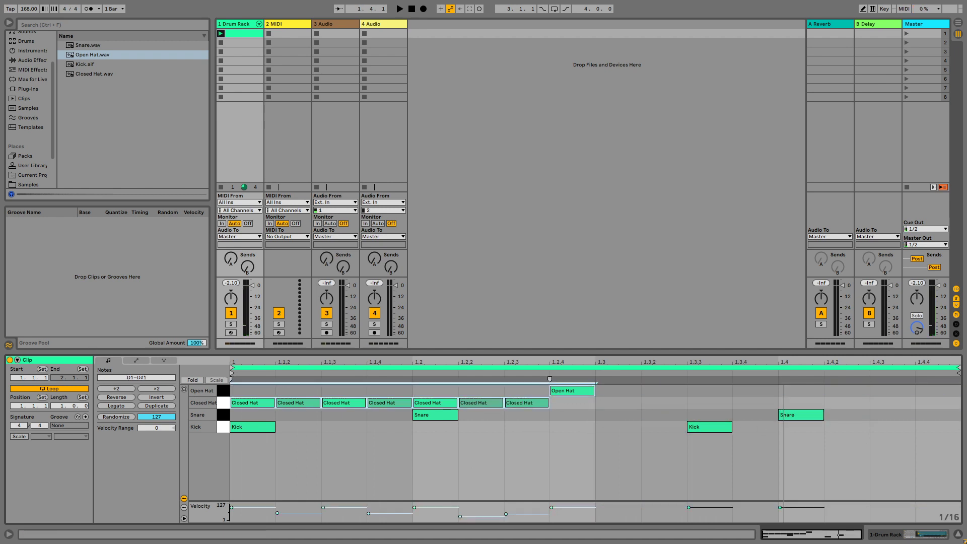
key("ctrl+z")
key("space")
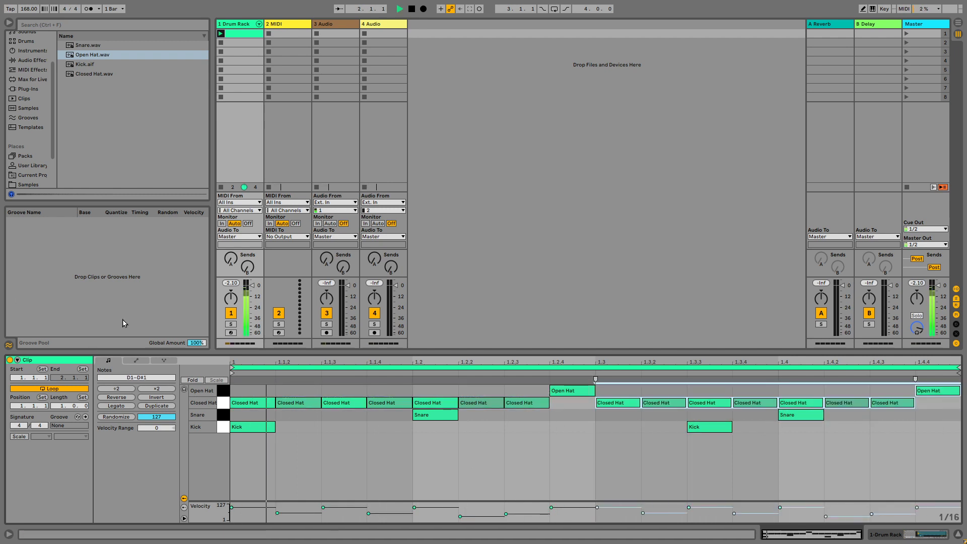
Move the open hat at 1.4.4 down to Closed Hat and the closed hat at 1.4.3 up to Open Hat.
key("space")
left_click(940, 393)
key("Down")
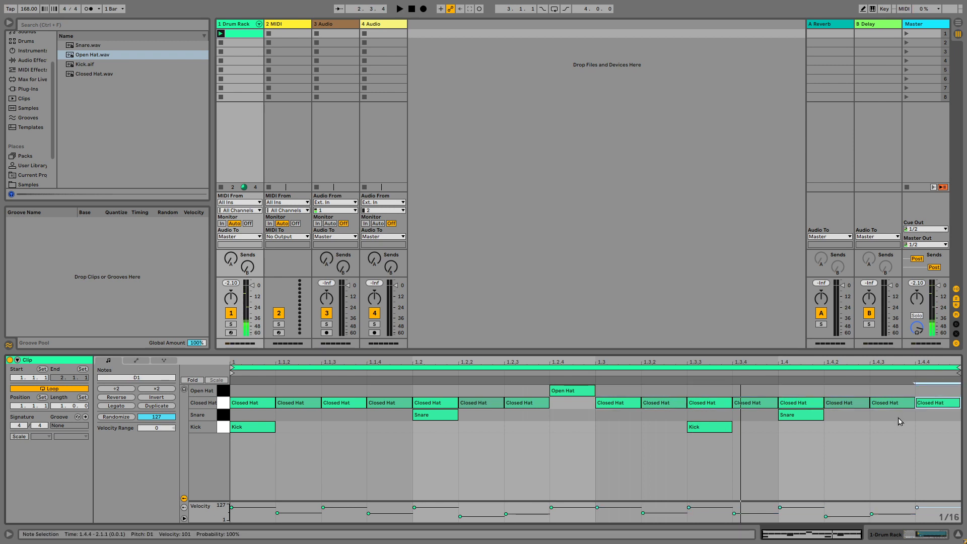
left_click(899, 405)
key("Up")
key("space")
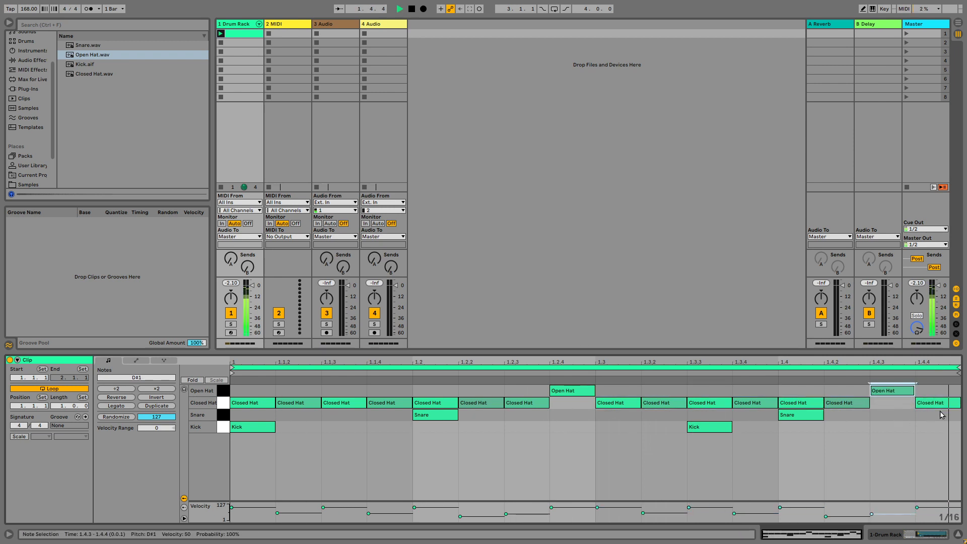
Rename the drum rack track Drums and, in the Arrangement View, rename the second MIDI track Bass.
double_click(257, 24)
type("Drums")
key("Return")
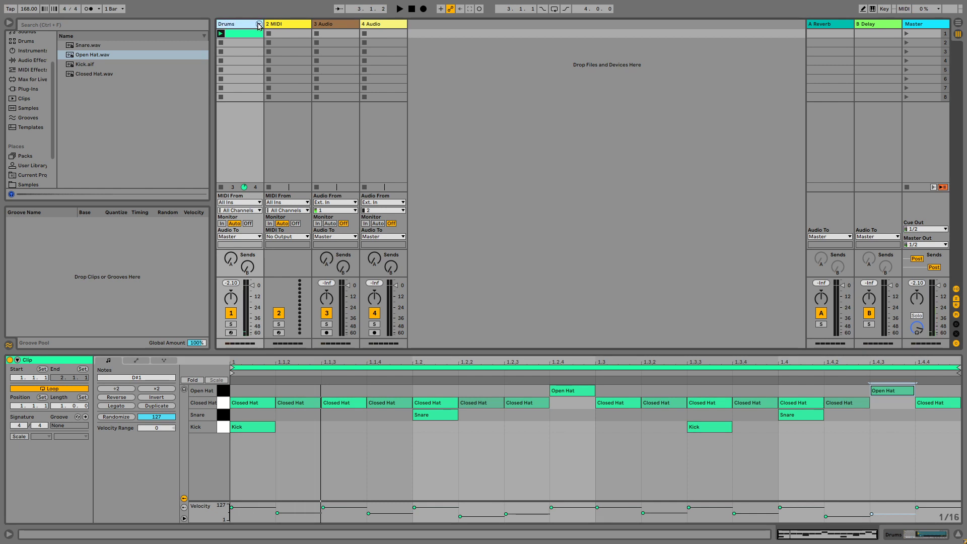
key("Tab")
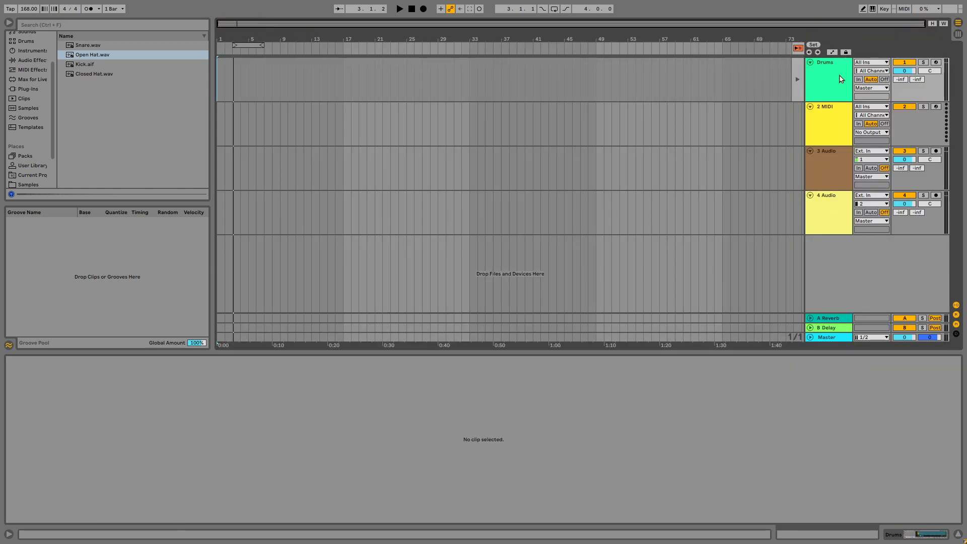
double_click(836, 117)
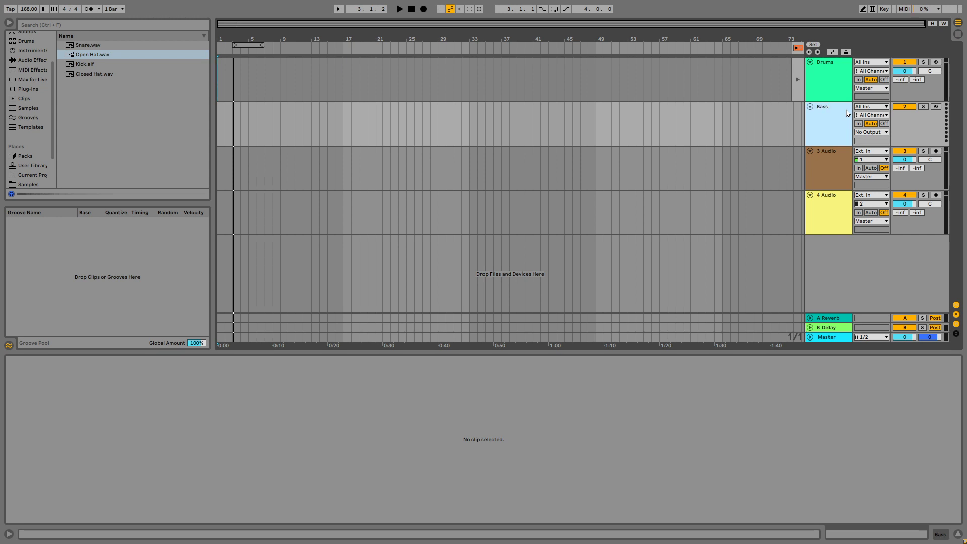
Delete the two unused audio tracks.
left_click(836, 150)
key("Delete")
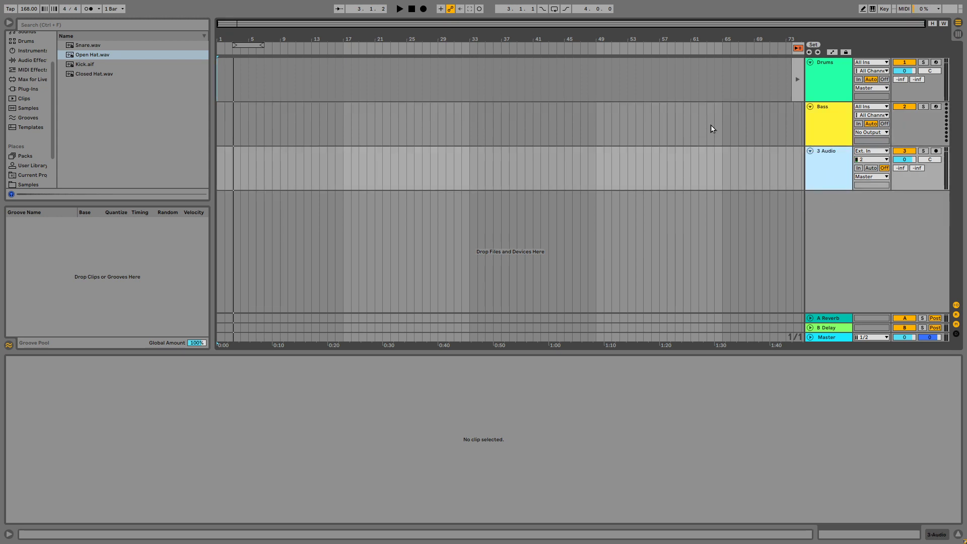
key("Delete")
Copy the drum clip from the Session View to bar 33 of the Drums track in the arrangement and return playback to the arrangement.
key("Tab")
left_click(247, 38)
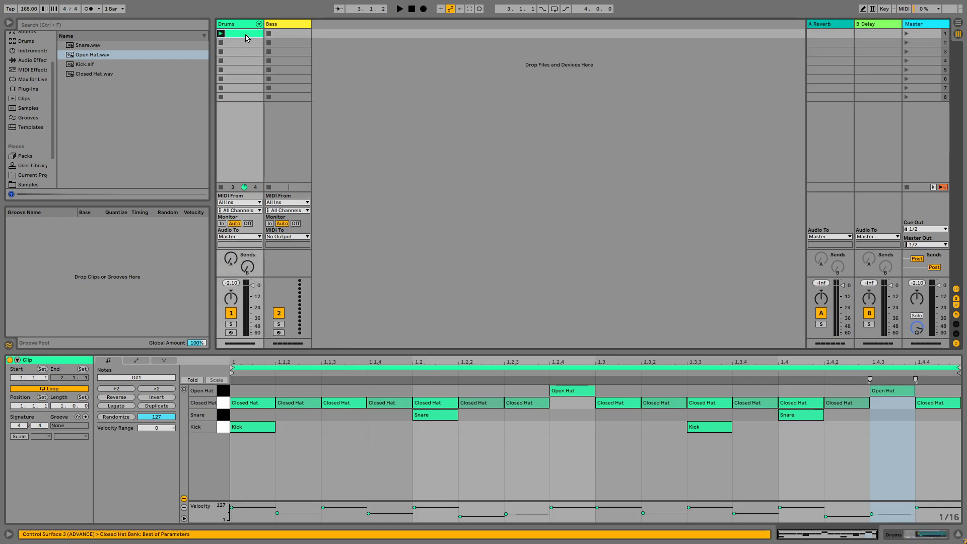
key("Tab")
left_click(470, 82)
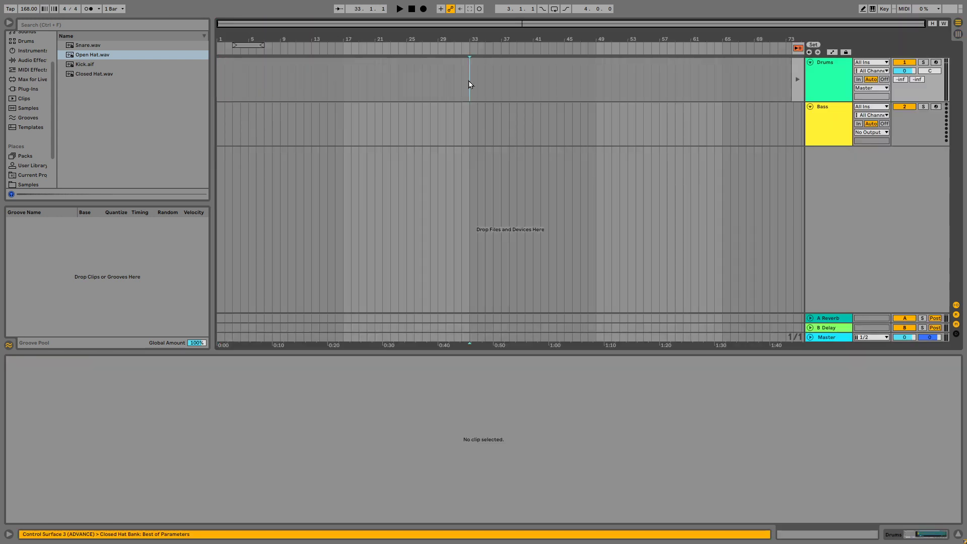
key("ctrl+v")
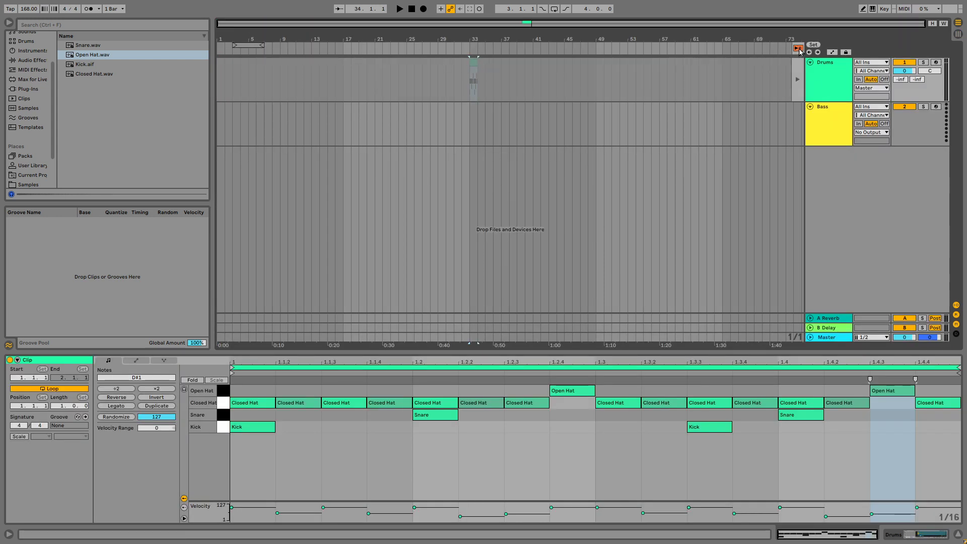
left_click(799, 49)
Loop the arrangement over the drum clip at bar 33 and play it back.
left_click(477, 89)
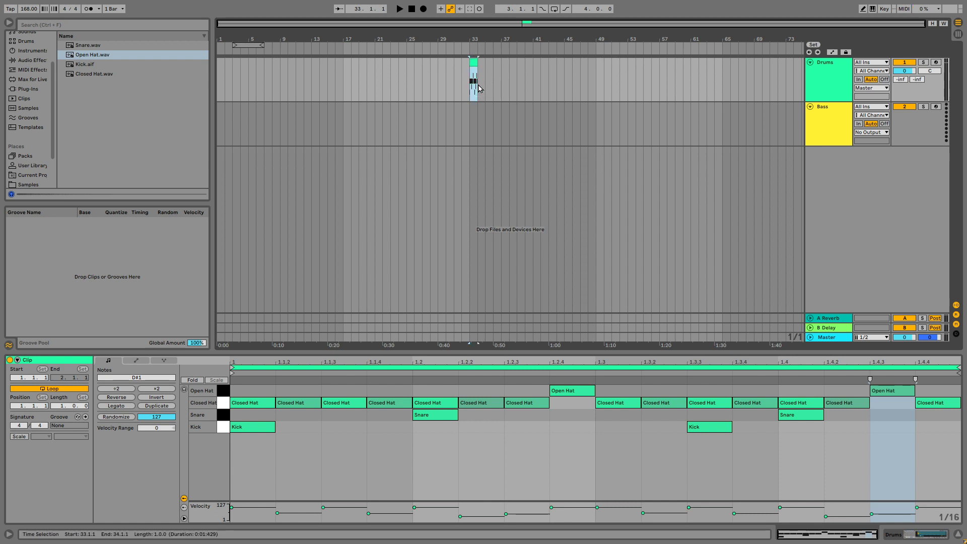
key("ctrl+l")
key("space")
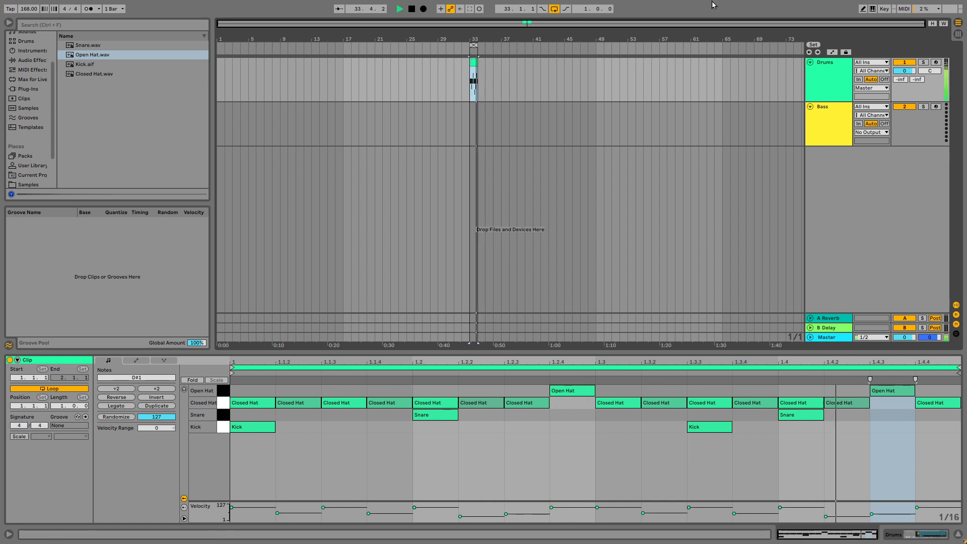
key("space")
Load the Operator instrument onto the Bass track.
left_click(829, 111)
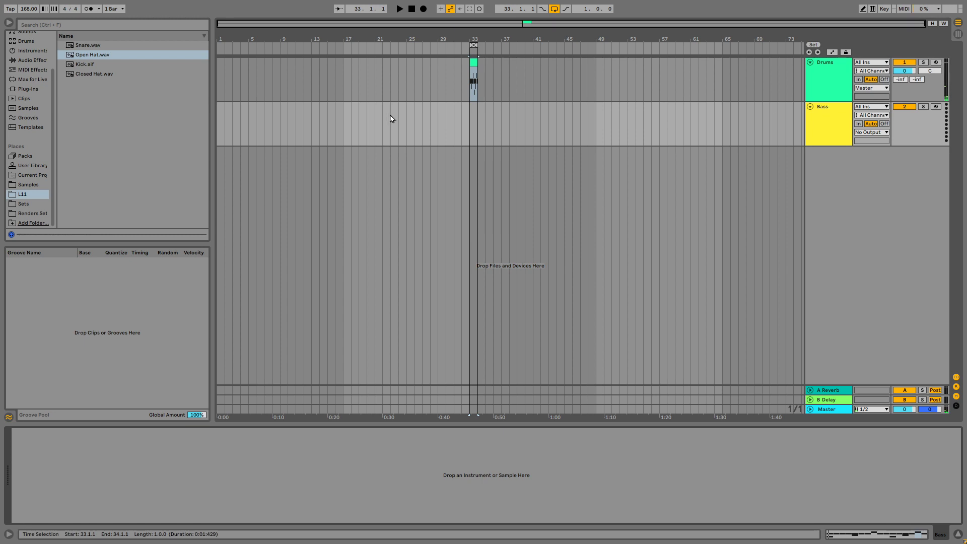
left_click(30, 51)
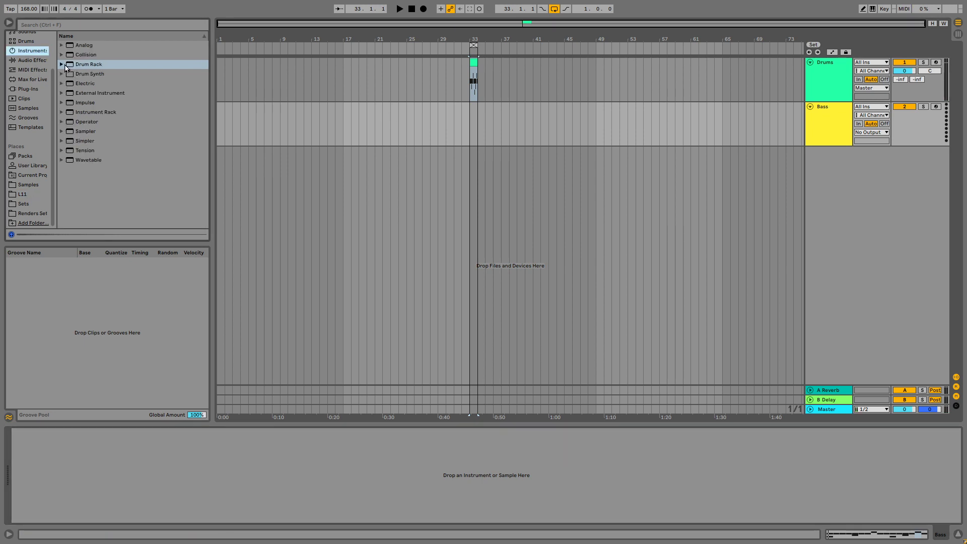
double_click(96, 122)
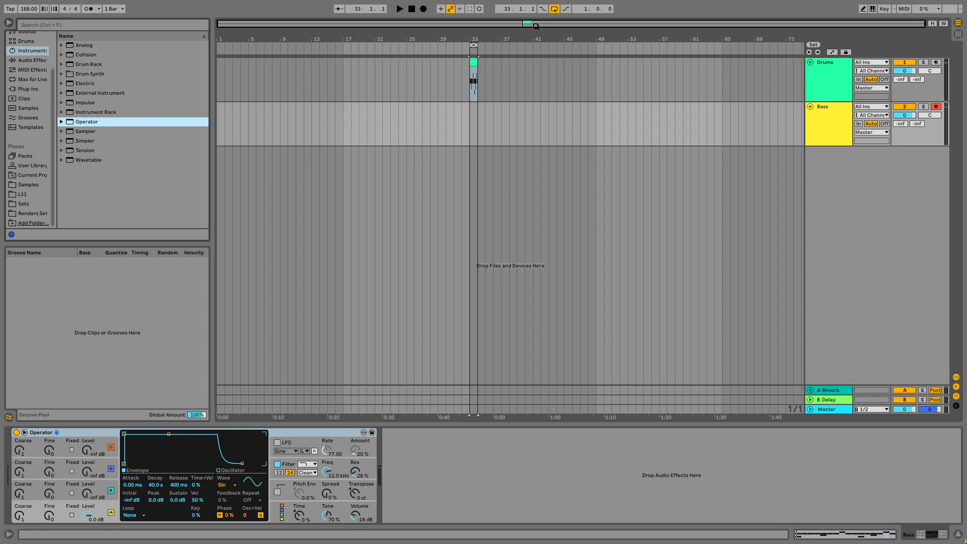
Extend the drum clip and the arrangement loop to two bars, ending at bar 35.
left_click_drag(535, 24, 535, 86)
key("space")
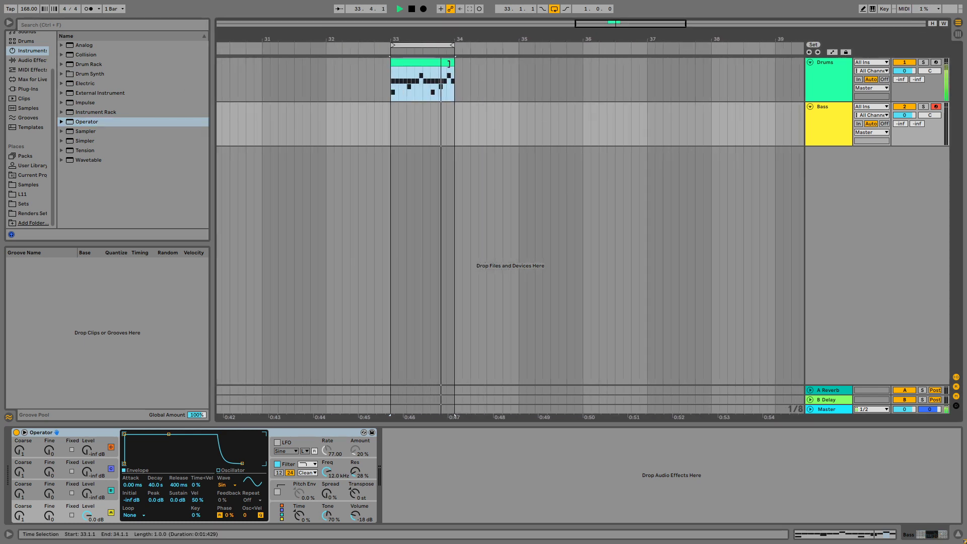
left_click_drag(452, 60, 519, 60)
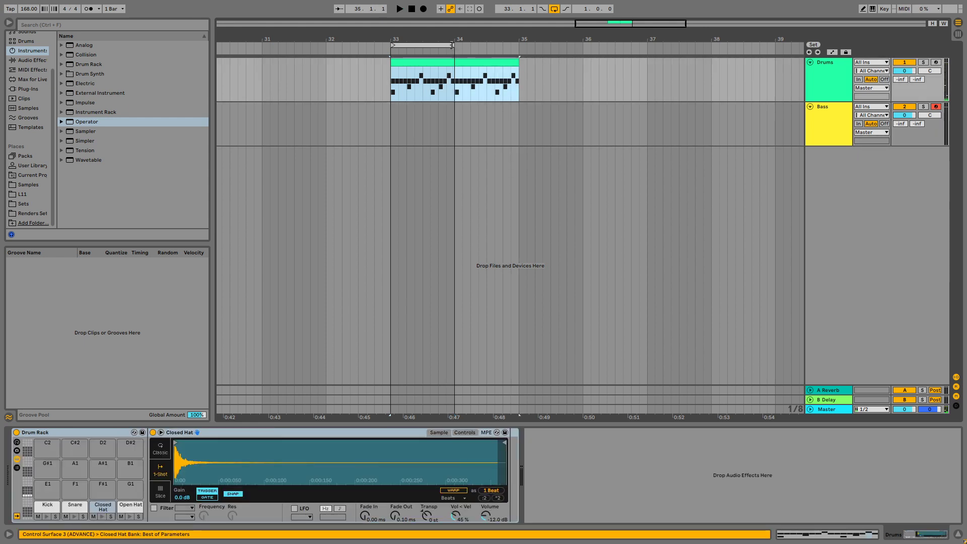
left_click_drag(452, 45, 519, 48)
Clear the Operator device's name on the Bass track and duplicate the track.
left_click(833, 125)
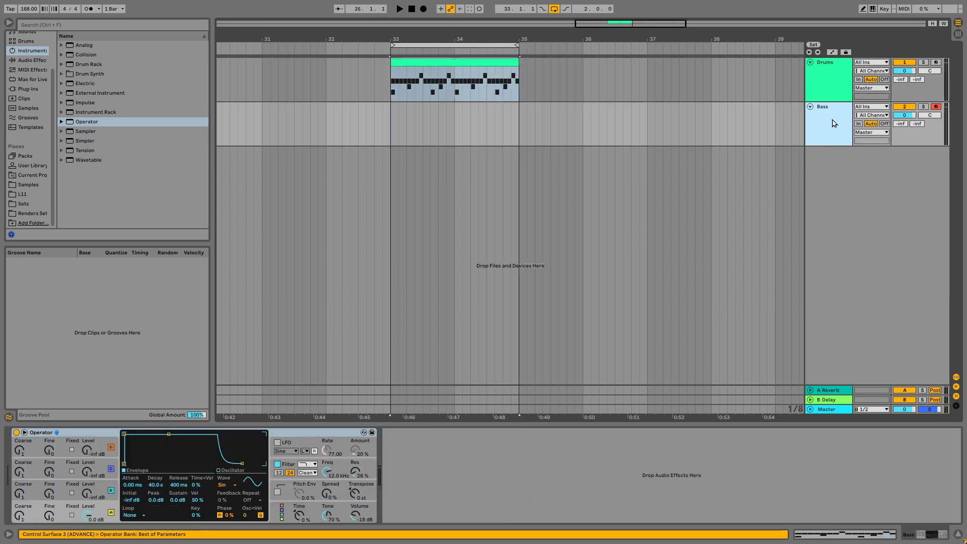
key("ctrl+r")
key("BackSpace")
key("Return")
key("space")
key("space")
key("ctrl+d")
Rename the two bass tracks Bass 1 and Bass 2 and play the drum loop.
left_click(833, 115)
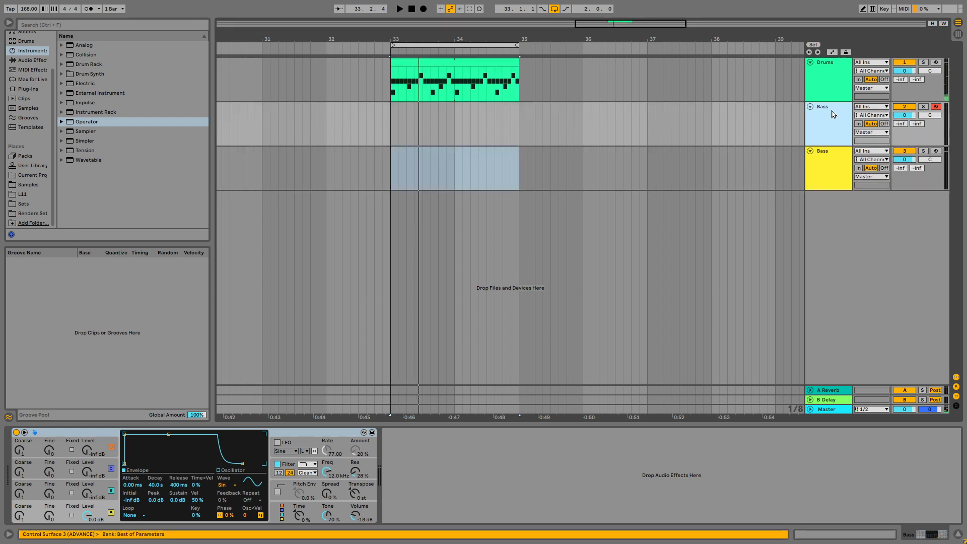
left_click(829, 167)
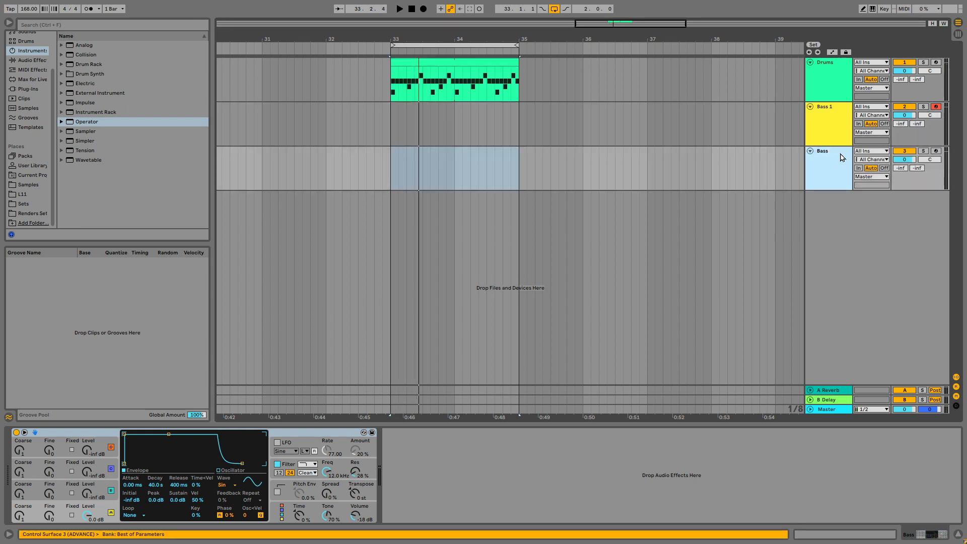
key("Return")
key("space")
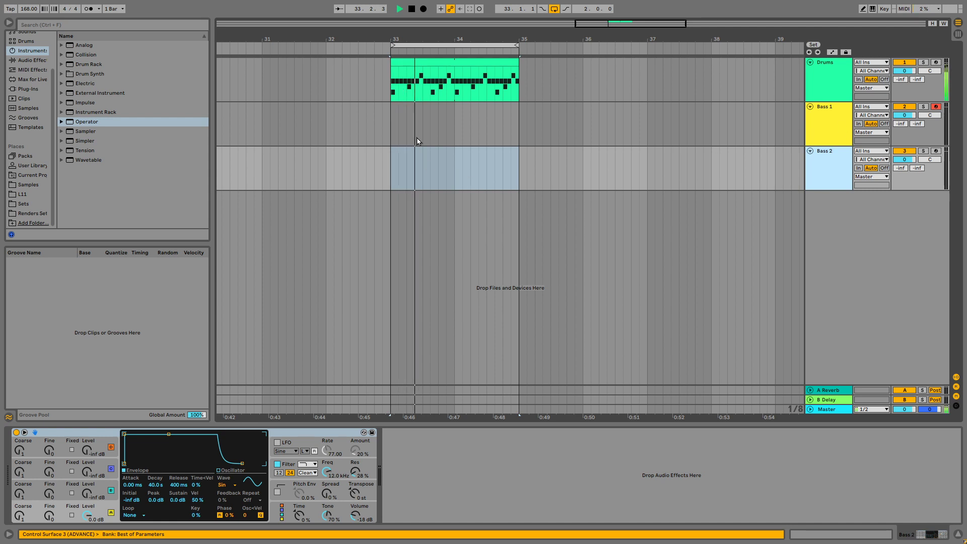
Stop playback and create an empty one-bar MIDI clip at bar 33 on the Bass 1 track.
key("space")
left_click_drag(397, 123, 455, 131)
key("ctrl+shift+m")
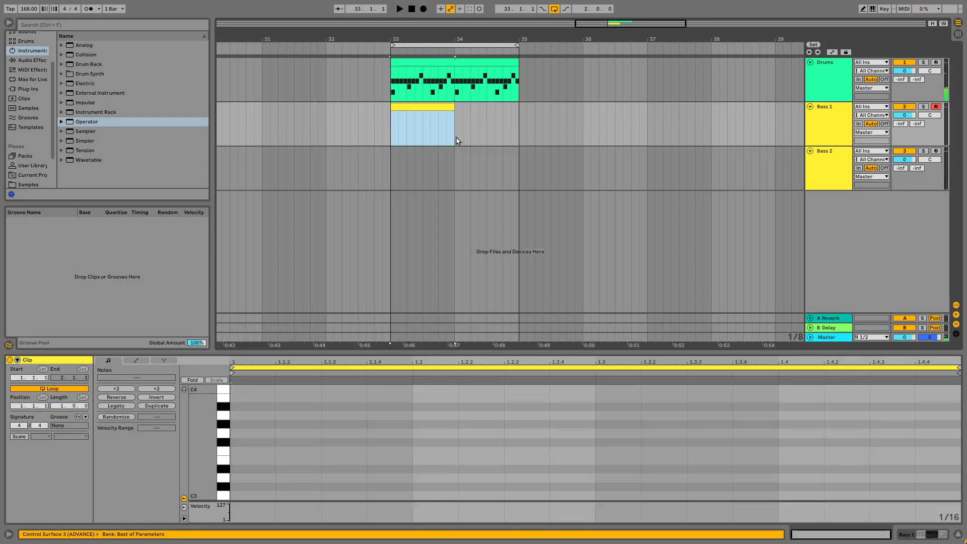
Draw a sixteenth-length G2 note at the clip's start, repeat it on every eighth note across the bar, and play it.
scroll(295, 458, "down", 3)
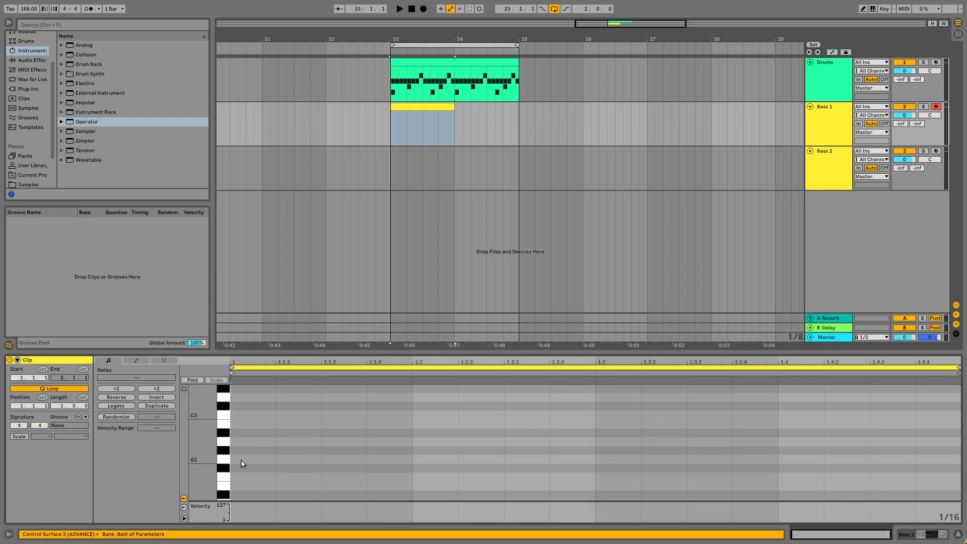
double_click(262, 459)
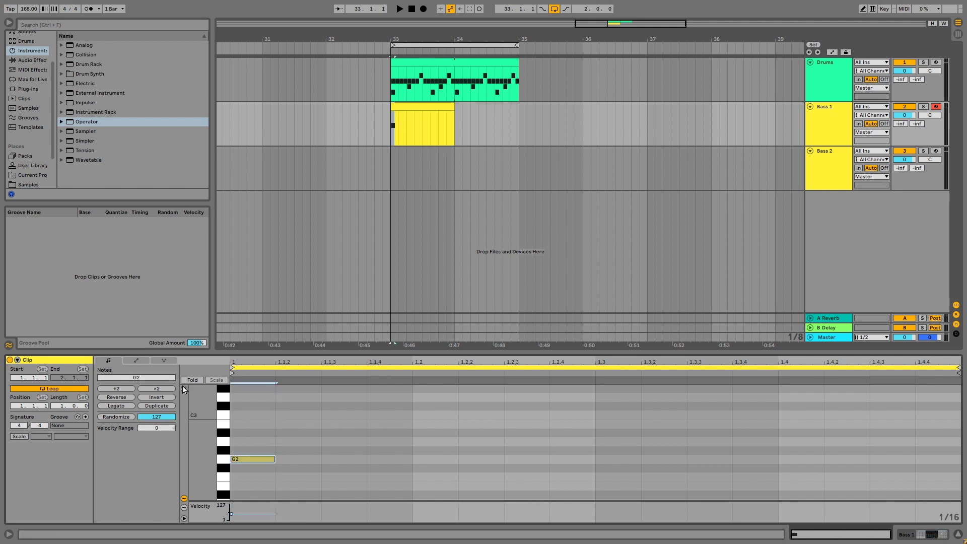
left_click_drag(294, 434, 238, 482)
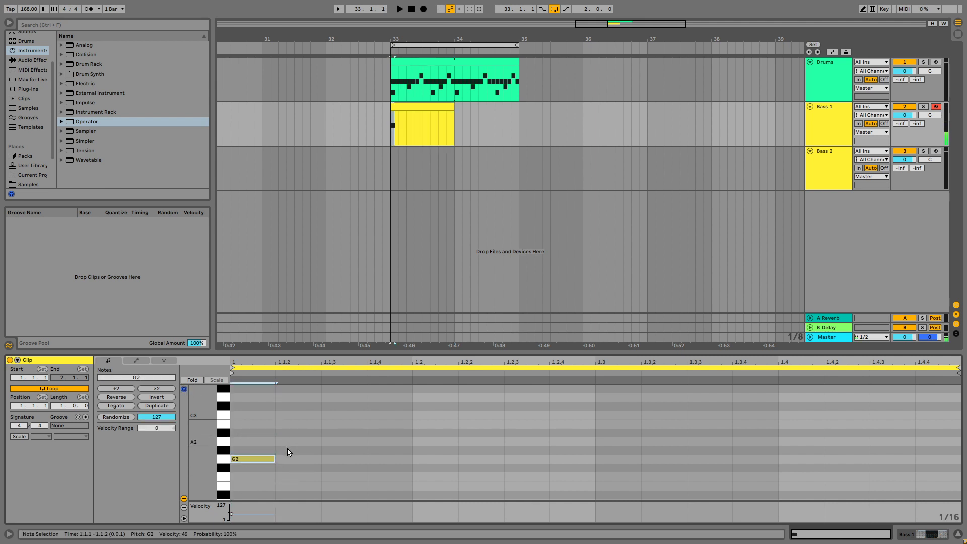
left_click_drag(322, 431, 227, 478)
key("ctrl+d")
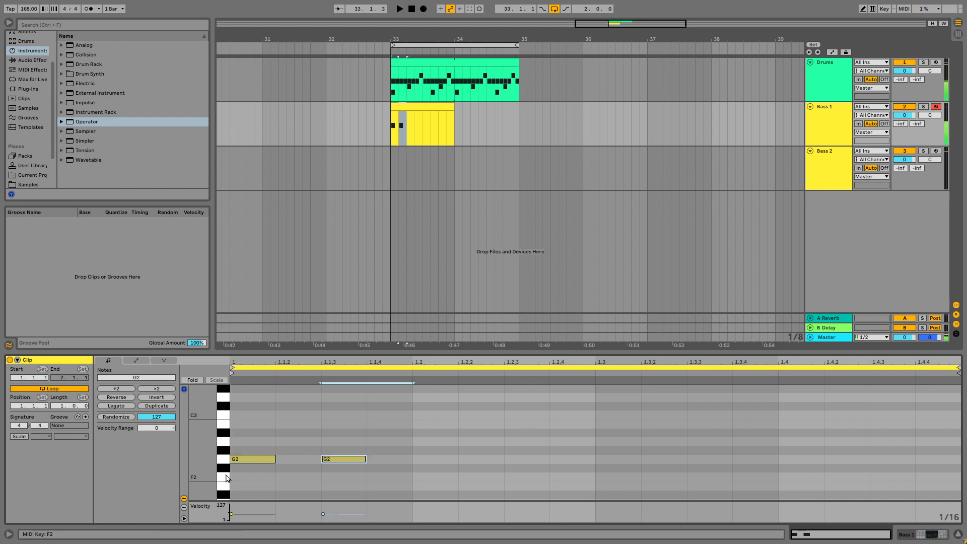
key("ctrl+d")
key("ctrl+d")
key("ctrl+d")
key("ctrl+d")
key("ctrl+d")
key("ctrl+d")
key("space")
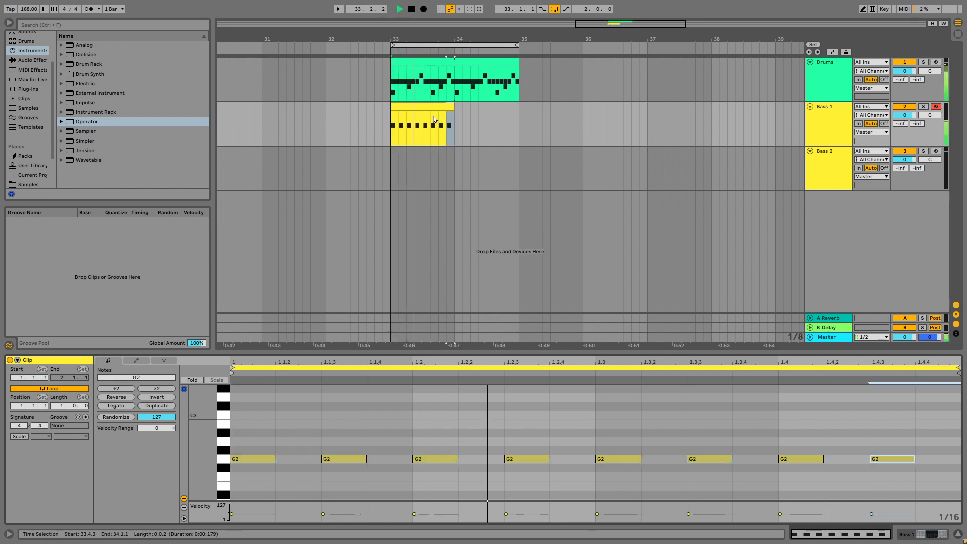
Transpose all the bass notes down two octaves to G0 and raise their velocity to 106.
key("space")
key("ctrl+a")
key("shift+Down")
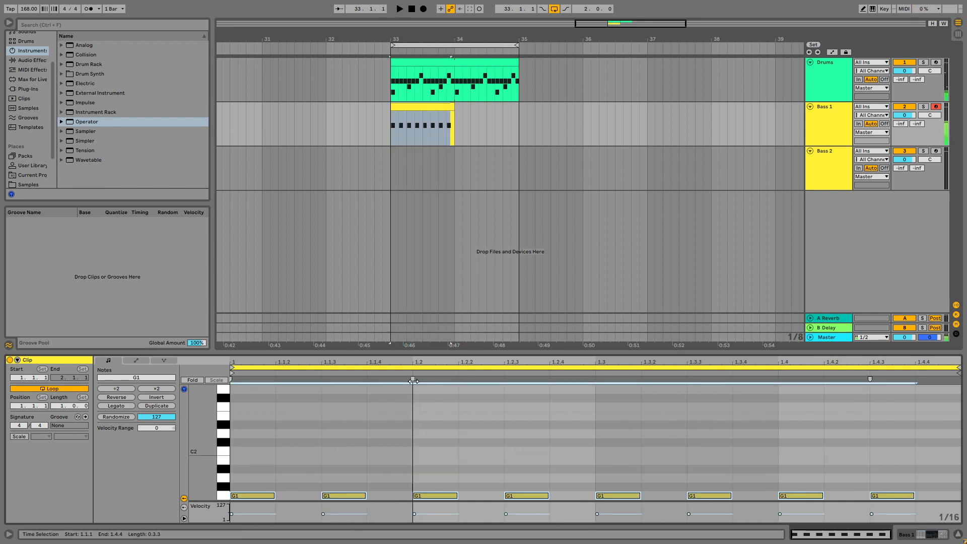
key("shift+Down")
left_click_drag(260, 503, 260, 498)
key("space")
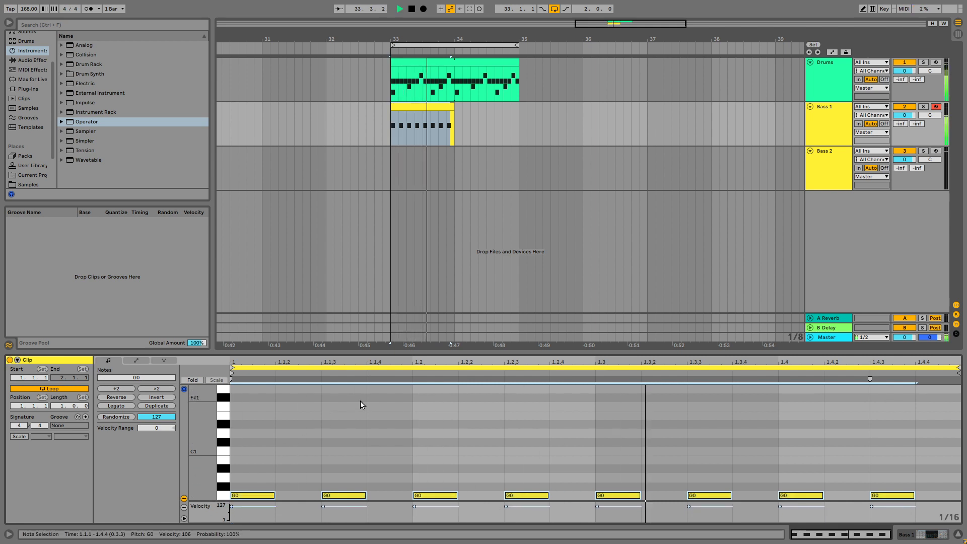
Lengthen the bass note at 1.2.3 so that it ends at 1.3.3, covering the following note.
left_click(472, 479)
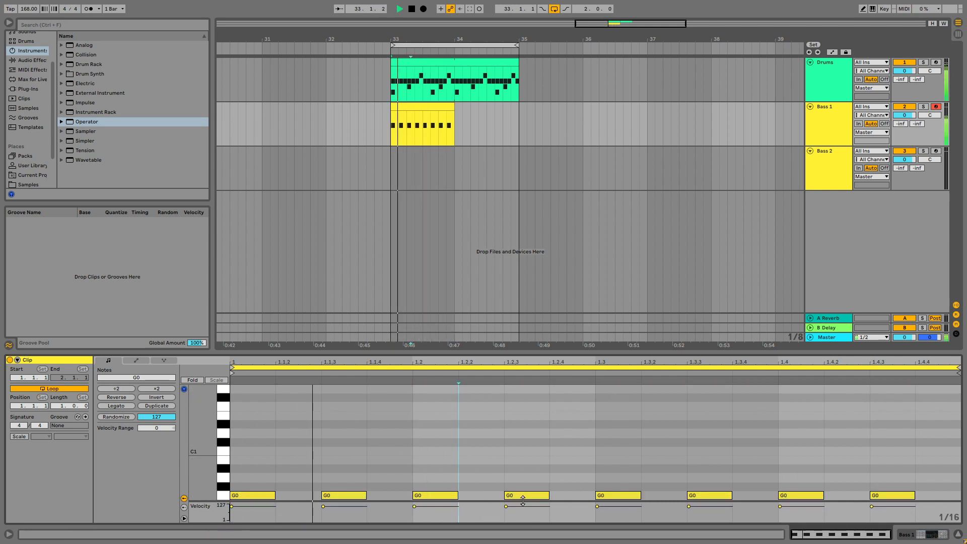
left_click_drag(550, 495, 687, 496)
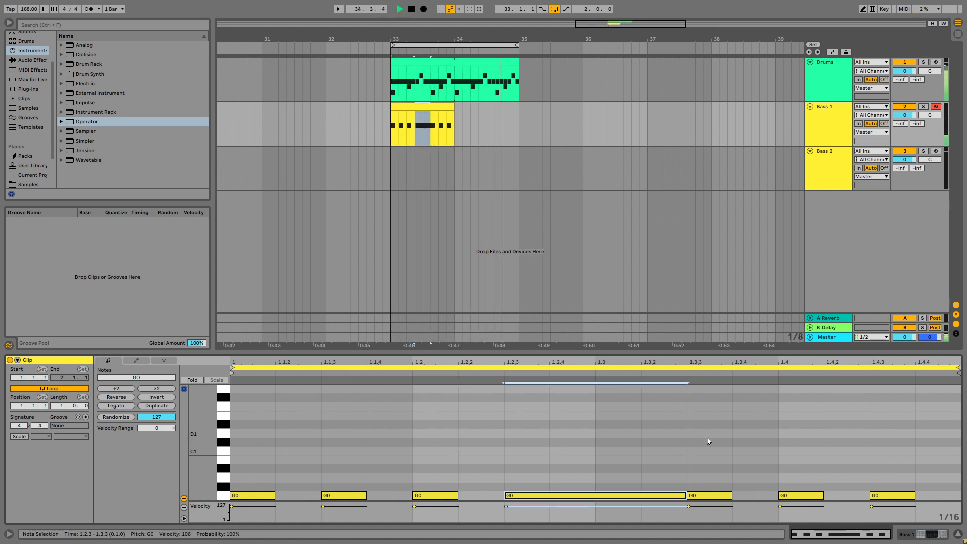
key("space")
Copy the Bass 1 clip onto the Bass 2 track, starting at bar 34.
left_click_drag(424, 106, 456, 168)
key("ctrl+z")
left_click(421, 106)
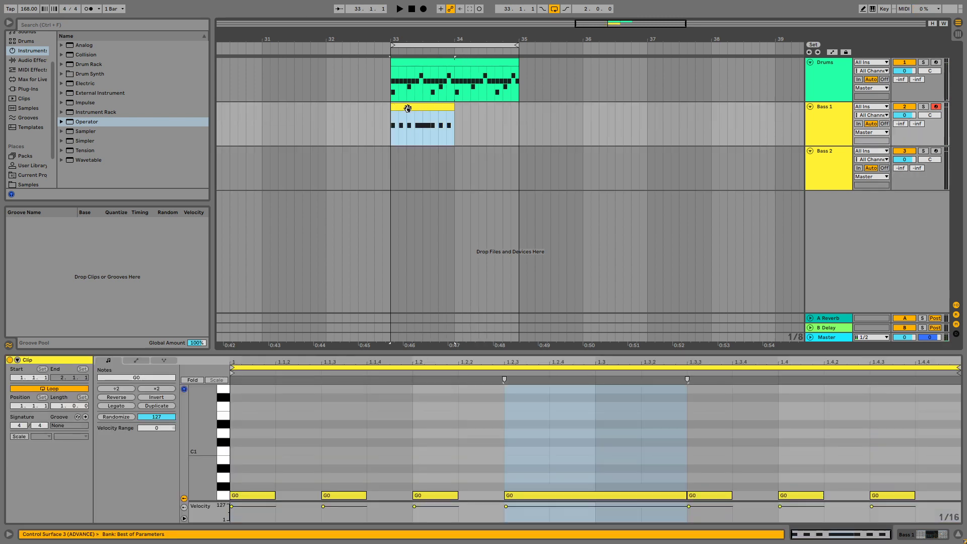
left_click_drag(409, 107, 476, 162)
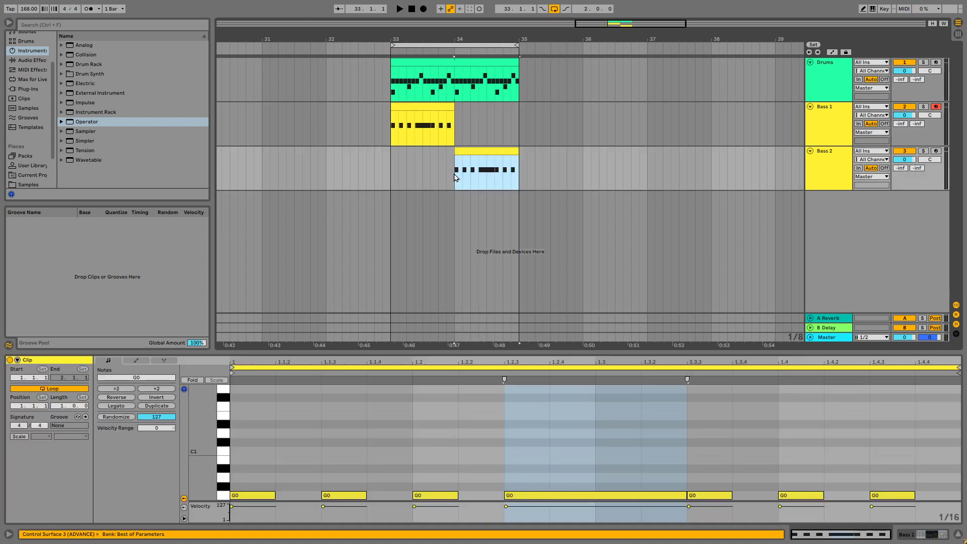
Set oscillator A's waveform to Saw D in the Bass 2 Operator and play the loop.
key("space")
left_click(831, 153)
key("space")
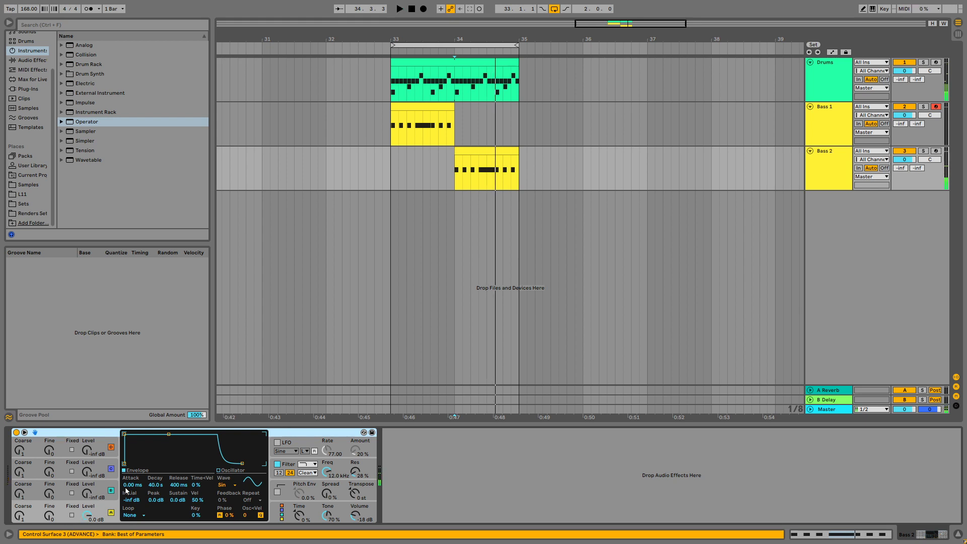
left_click(235, 486)
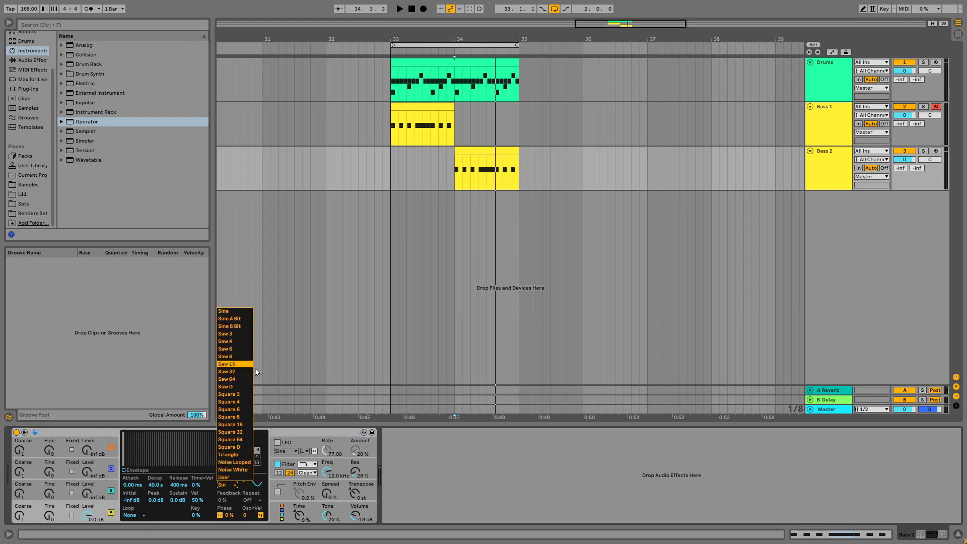
left_click(239, 387)
key("space")
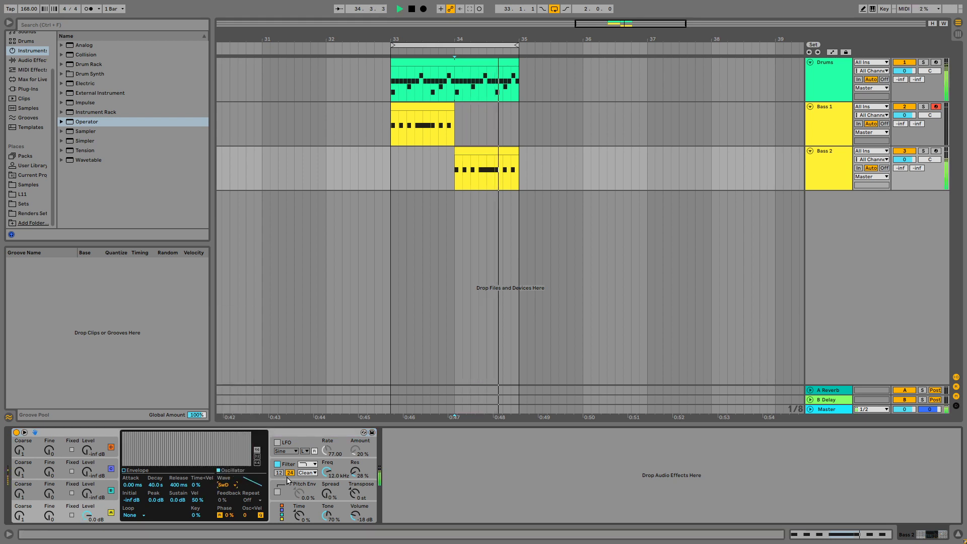
Turn off the filter of the Bass 2 Operator and limit it to 1 voice.
left_click(278, 464)
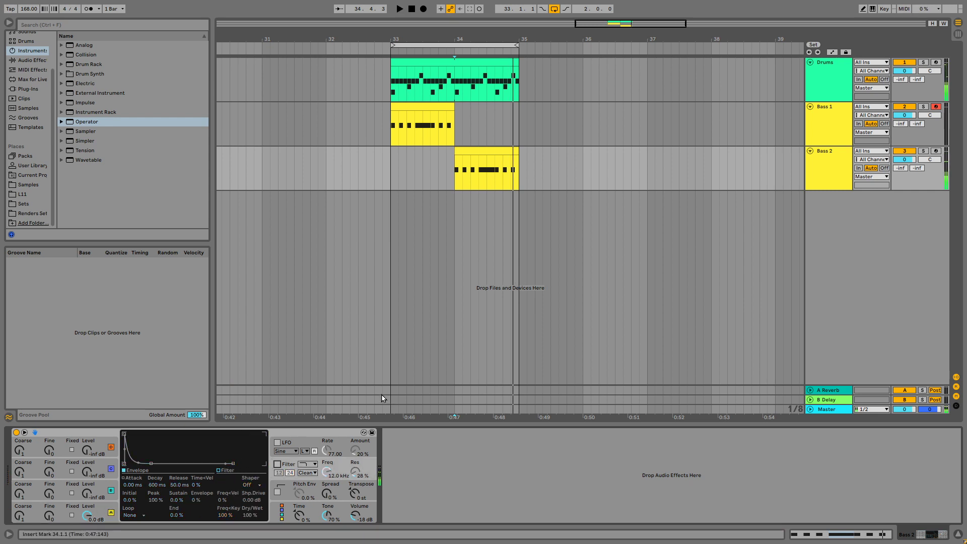
left_click(293, 498)
left_click(289, 506)
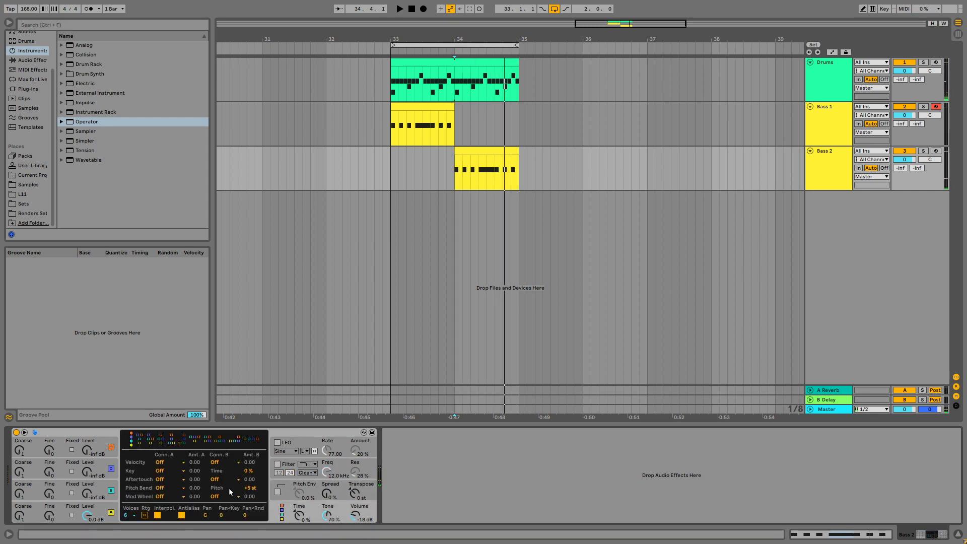
left_click(130, 516)
left_click(156, 408)
Limit the Bass 1 Operator to 1 voice and play the loop.
left_click(811, 111)
left_click(291, 512)
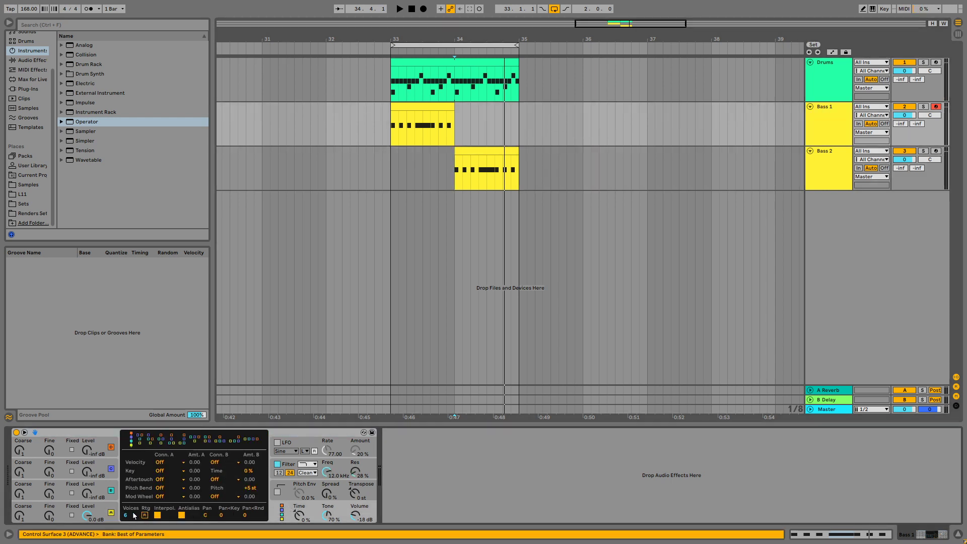
left_click(129, 519)
left_click(129, 419)
key("space")
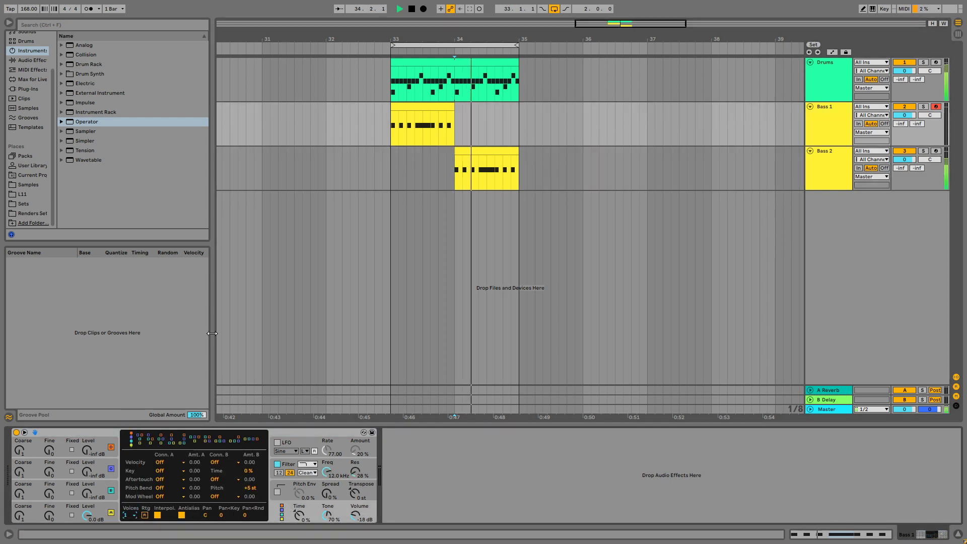
Shorten oscillator A's envelope release to 28.5 ms in the Bass 1 Operator.
left_click(61, 511)
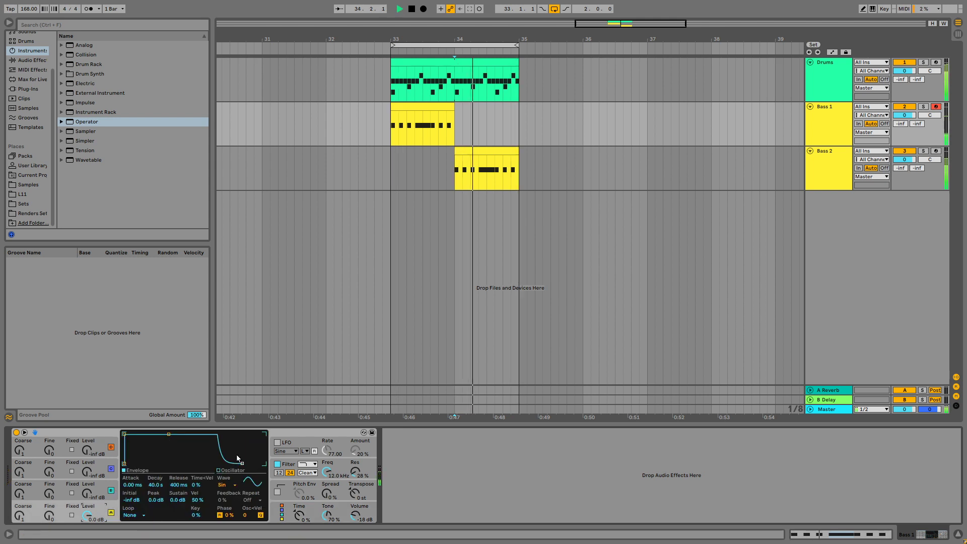
key("space")
left_click_drag(243, 464, 231, 464)
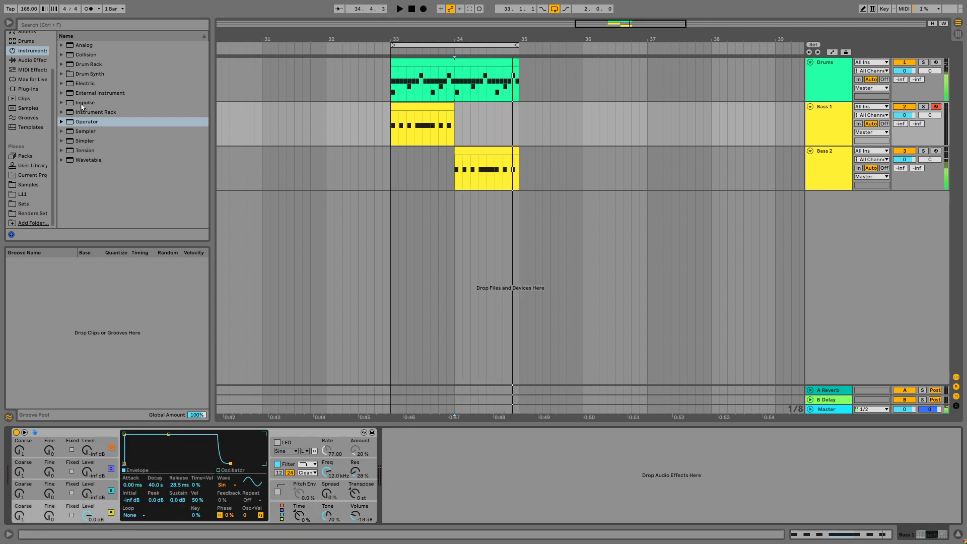
Load an EQ Eight from the audio effects and place it after Operator on the Bass 2 track.
left_click(33, 61)
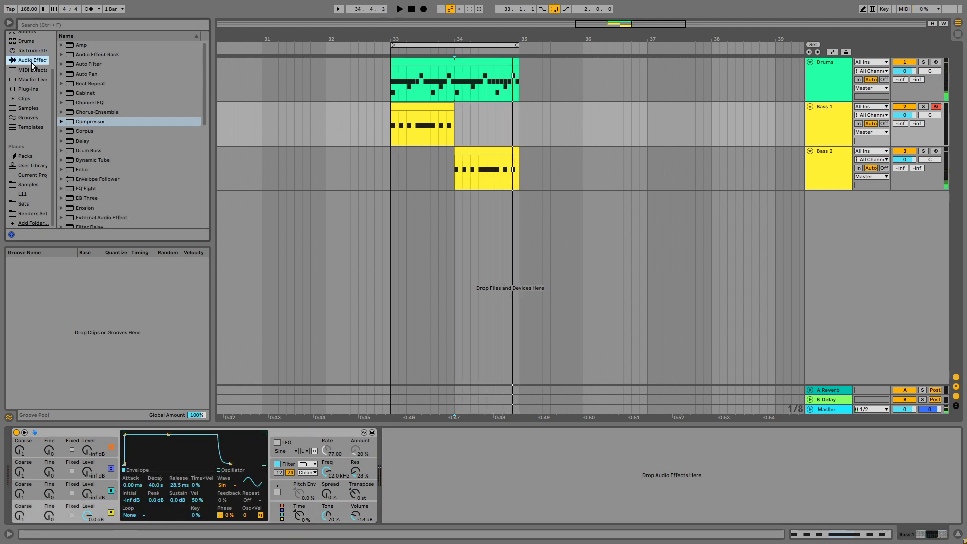
left_click(93, 191)
left_click_drag(368, 403, 447, 458)
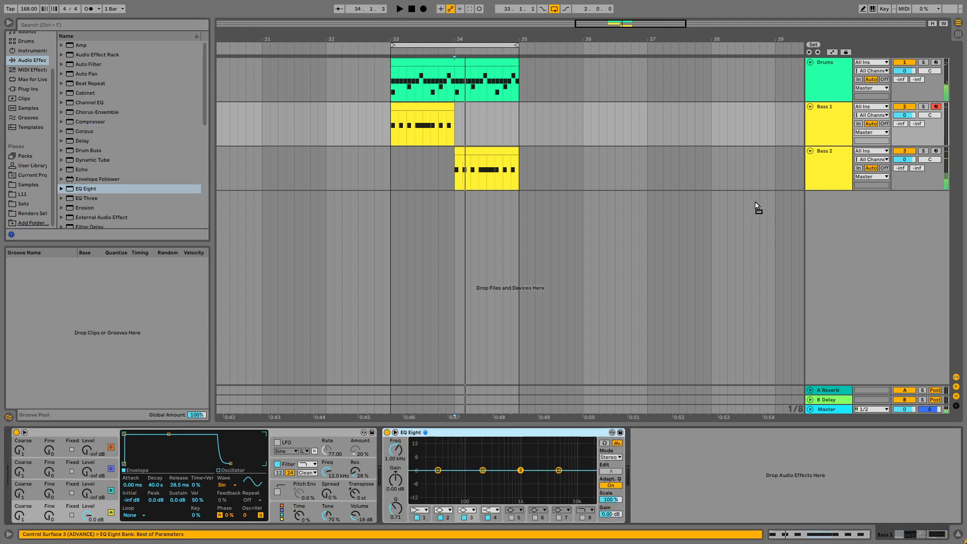
left_click(839, 163)
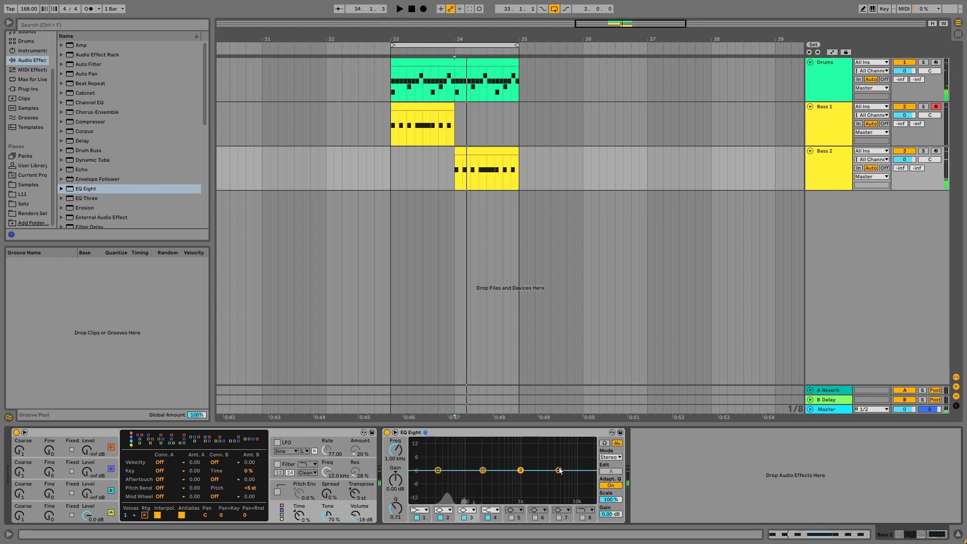
In EQ Eight, set band 3 to -11.0 dB at 527 Hz and band 4 to 7.56 dB at 2.50 kHz.
left_click_drag(559, 470, 505, 493)
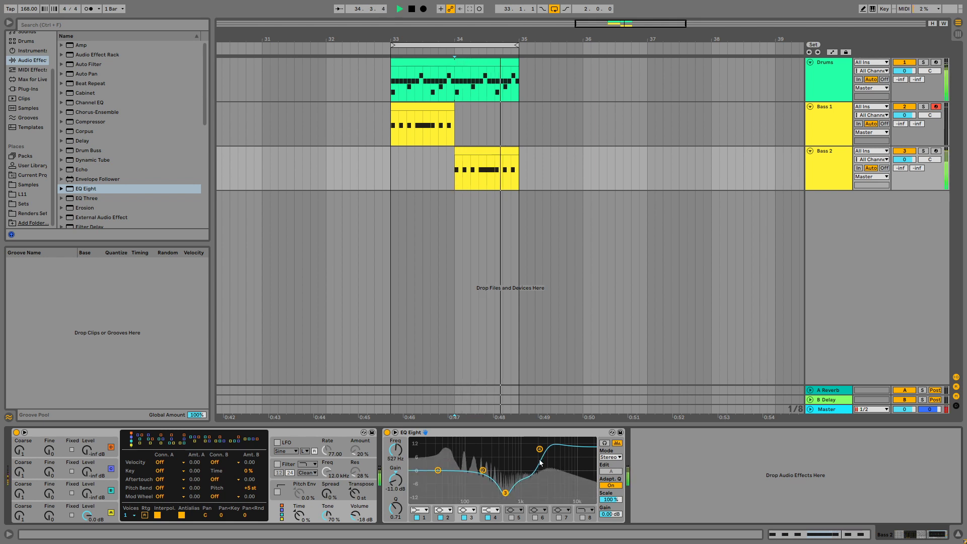
left_click_drag(537, 453, 540, 460)
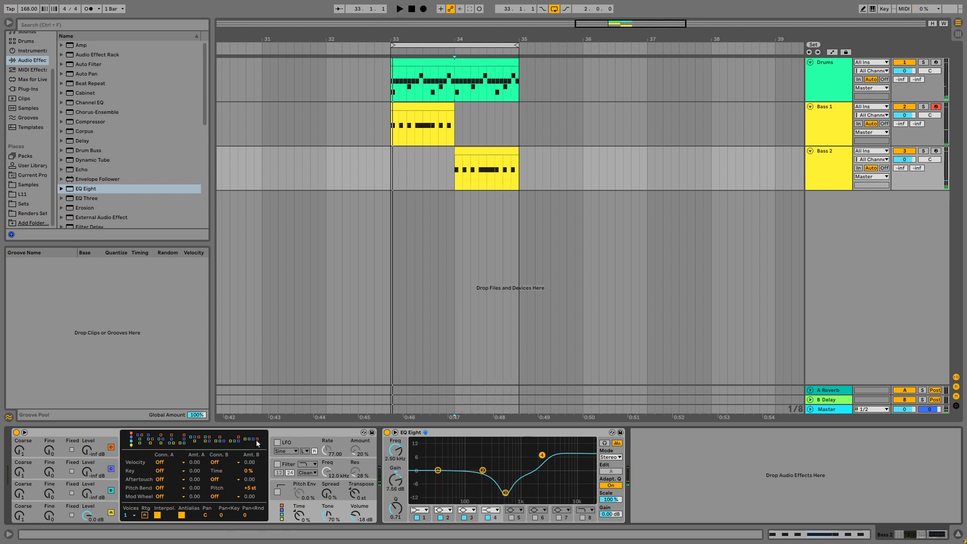
Use the all-parallel algorithm in the Bass 2 Operator and set oscillator B's waveform to Noise White.
left_click(104, 493)
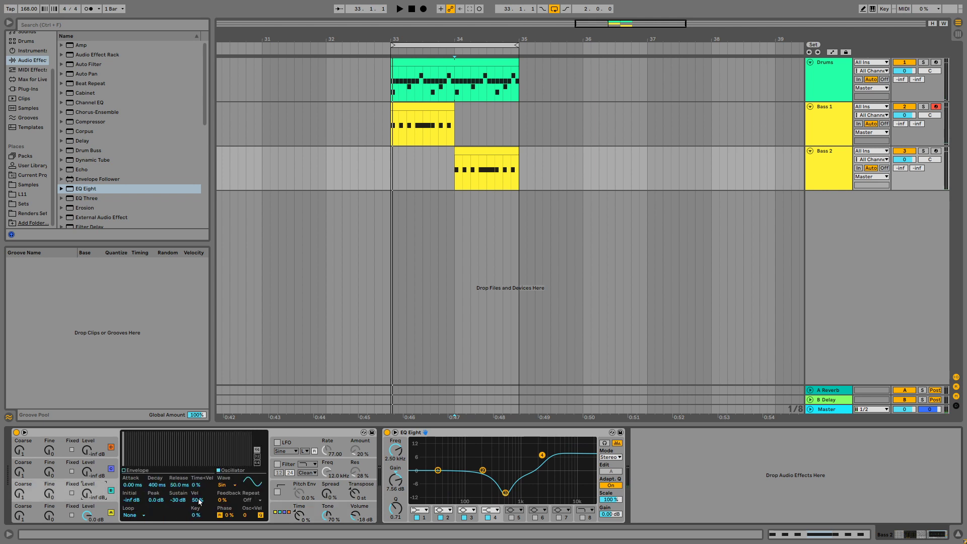
left_click(222, 484)
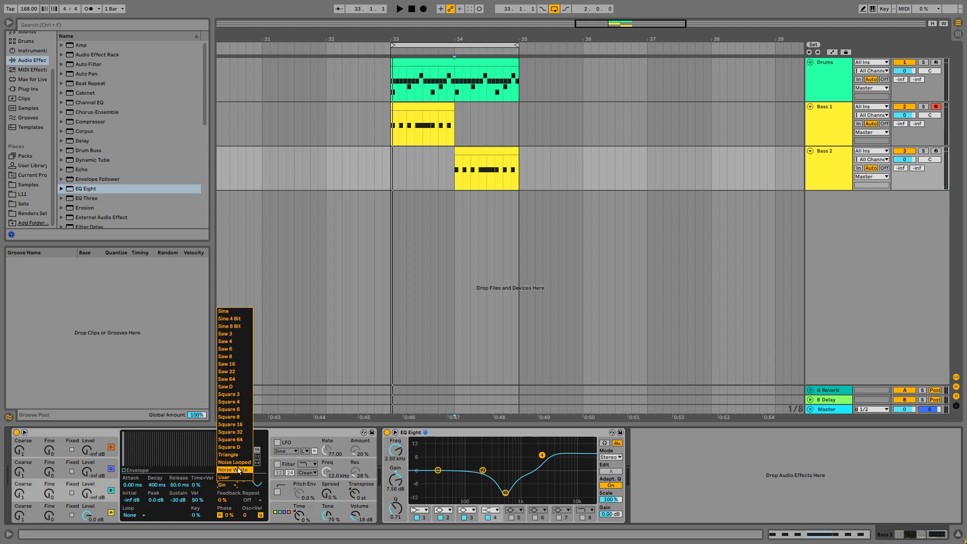
left_click(239, 471)
key("space")
Give oscillator B's envelope a 40.7 ms decay and 0.0 dB sustain, and set its level to -20 dB.
left_click_drag(87, 494, 86, 477)
left_click(133, 471)
key("space")
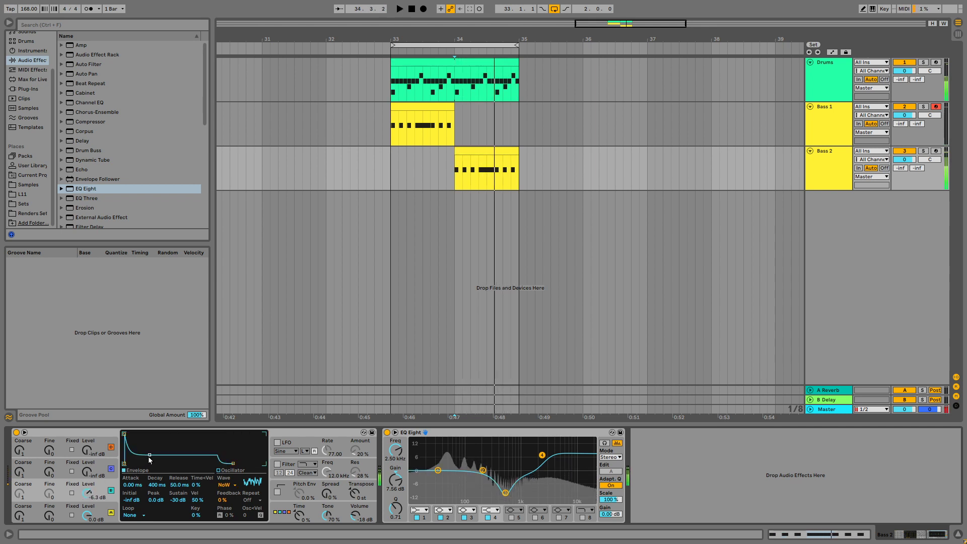
left_click_drag(149, 456, 140, 434)
key("space")
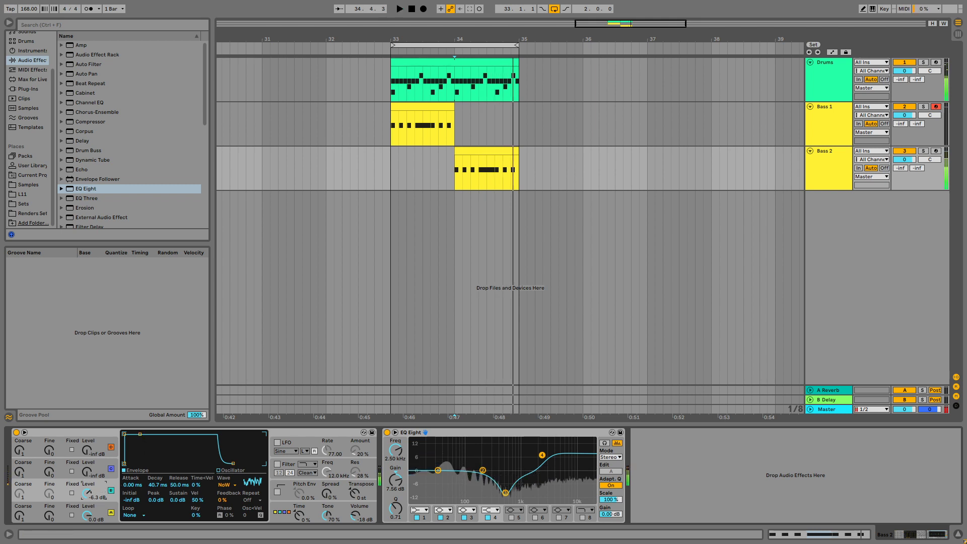
left_click_drag(87, 494, 87, 504)
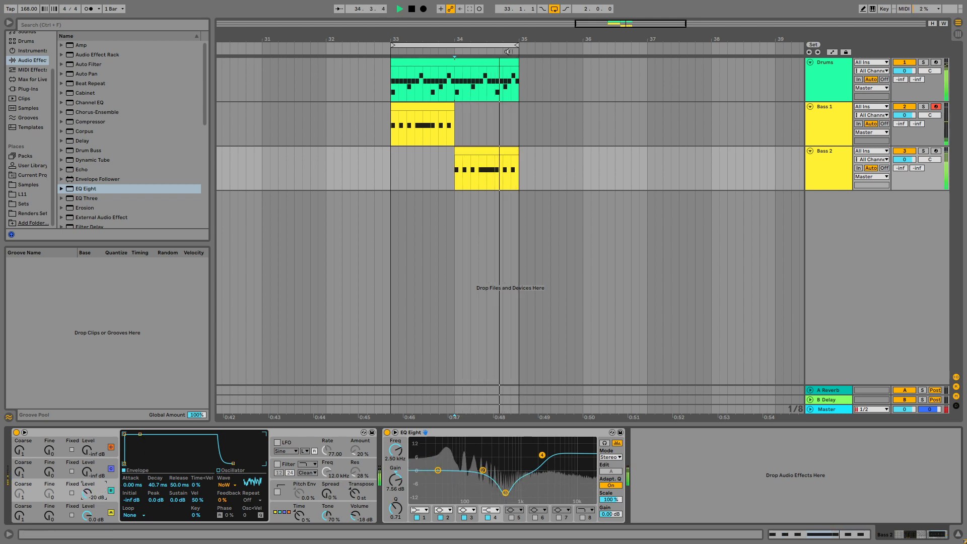
key("space")
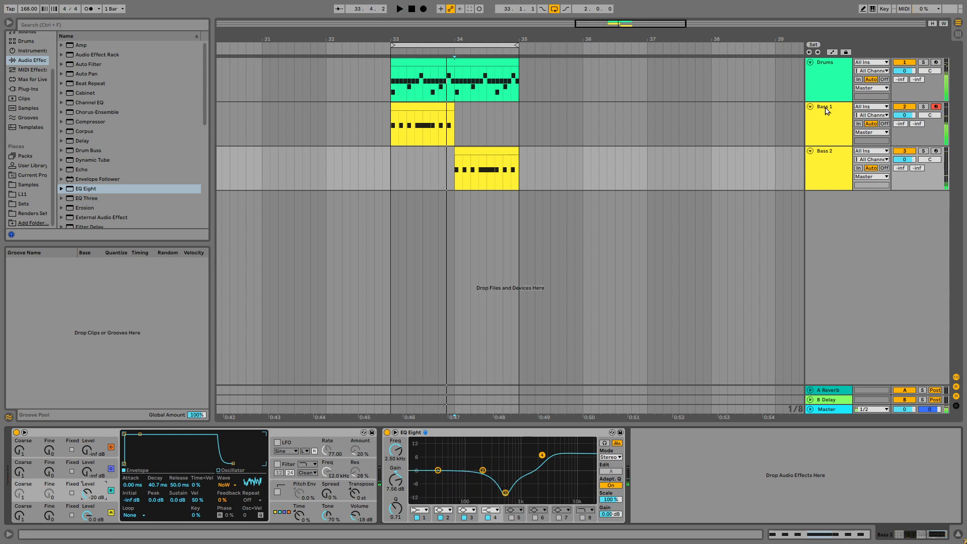
Use the all-parallel algorithm in the Bass 1 Operator and set oscillator B's level to -14 dB.
left_click(827, 111)
left_click(282, 515)
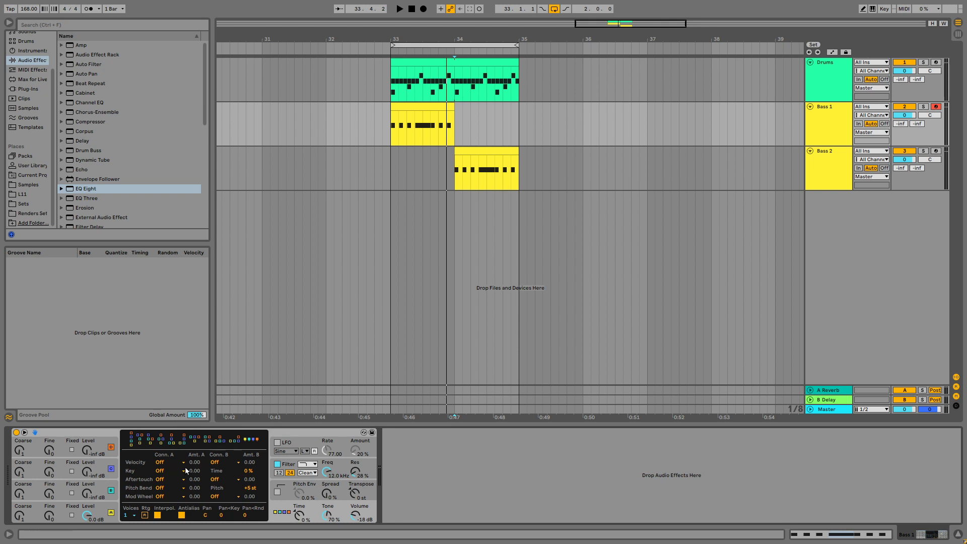
left_click(71, 496)
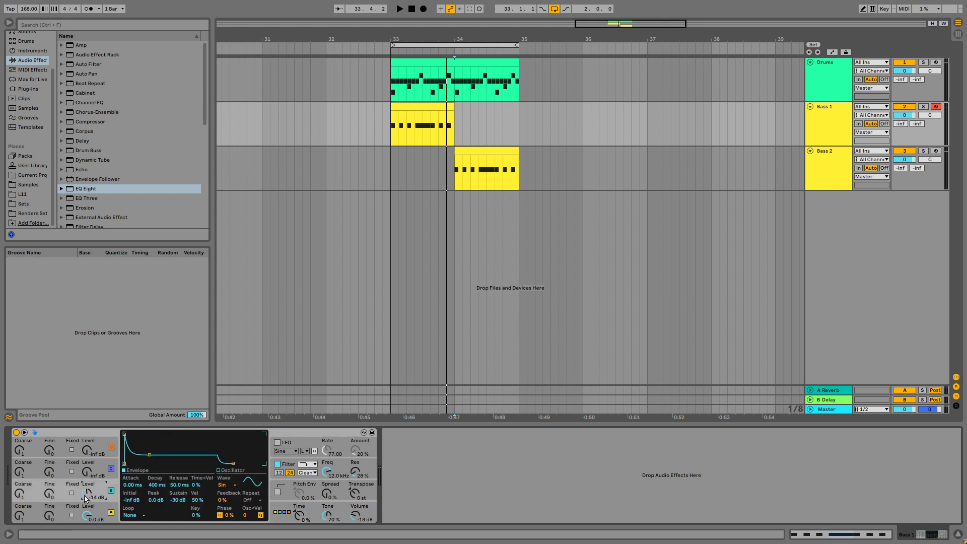
Set the Bass 1 oscillator B envelope to a 94.1 ms decay and 0.0 dB sustain, and play the loop.
mouse_move(149, 456)
left_mouse_down()
mouse_move(151, 435)
mouse_move(149, 452)
left_mouse_up()
left_click(97, 474)
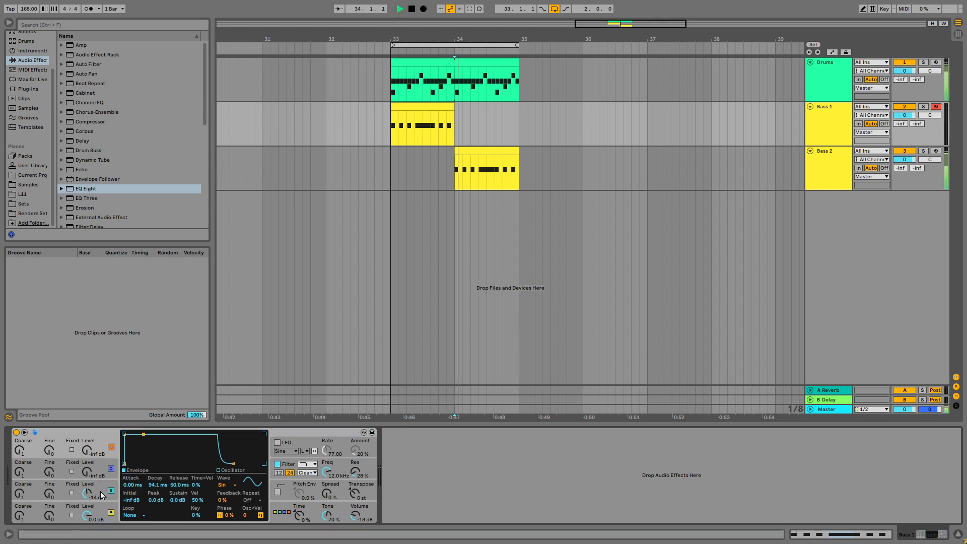
Set oscillator D's coarse tuning to 4 and its level to 0.0 dB in the Bass 1 Operator, and play the loop from bar 33.
left_click(26, 494)
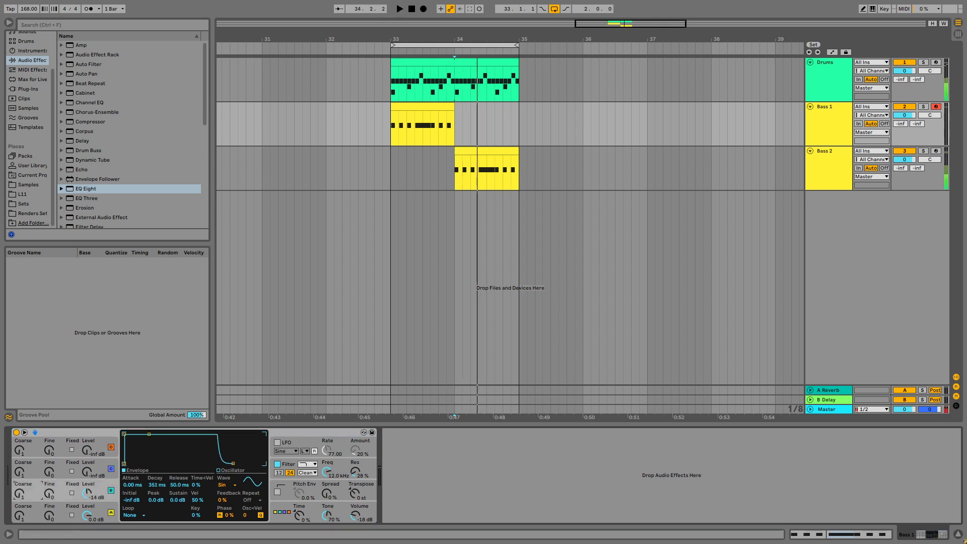
left_click(32, 471)
left_click(21, 447)
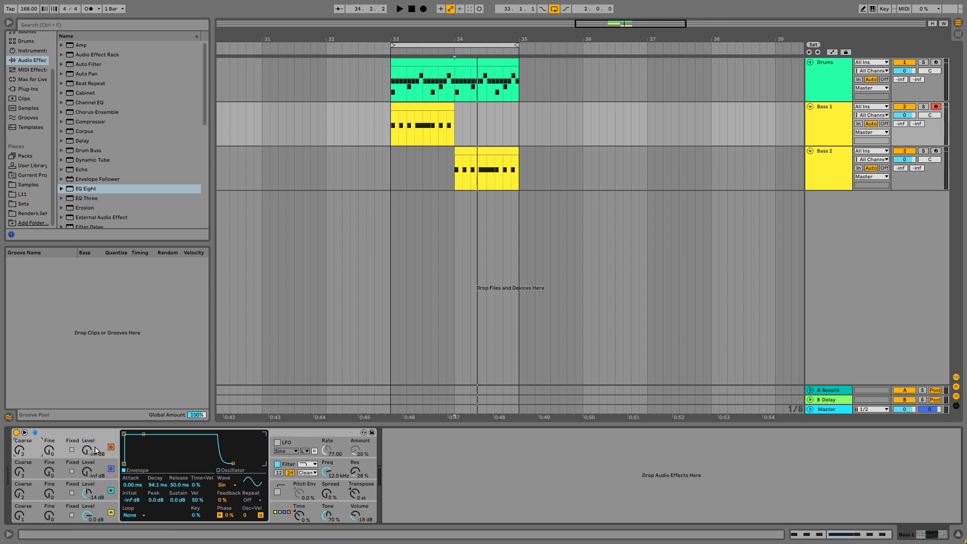
key("space")
key("space")
left_click(390, 126)
key("space")
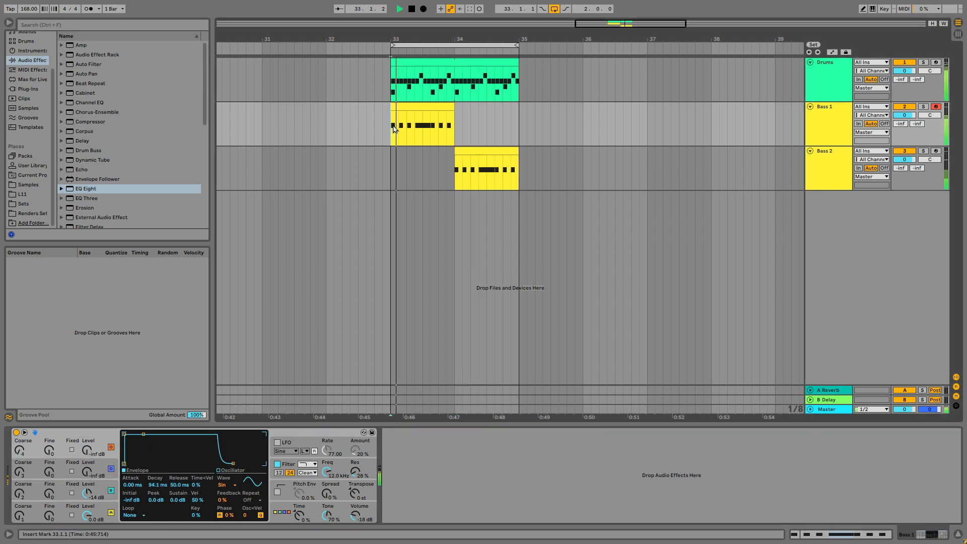
key("space")
left_click_drag(86, 470, 88, 404)
key("space")
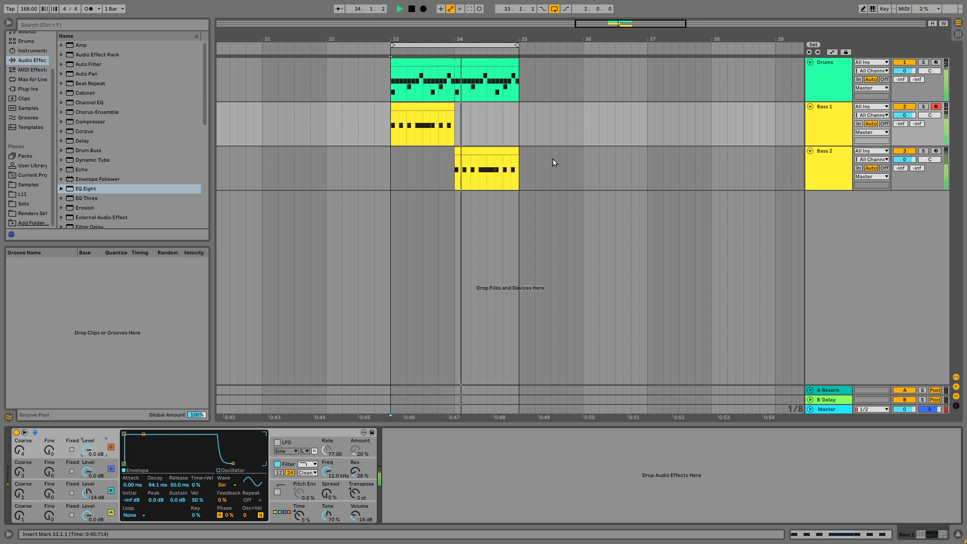
Extend the first G0 note of the Bass 2 clip to fill the whole bar, and play the loop alongside the Bass 1 clip.
double_click(492, 153)
key("space")
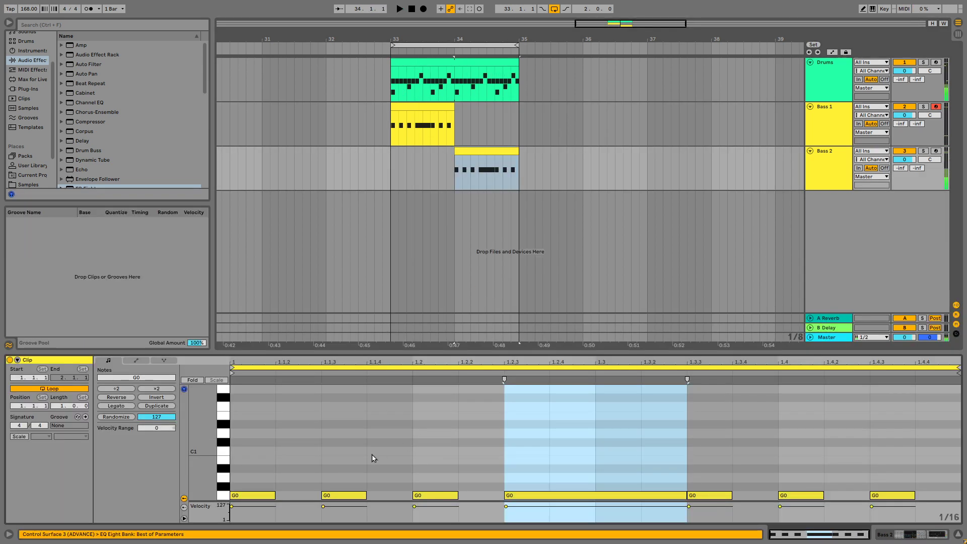
left_click_drag(275, 495, 960, 495)
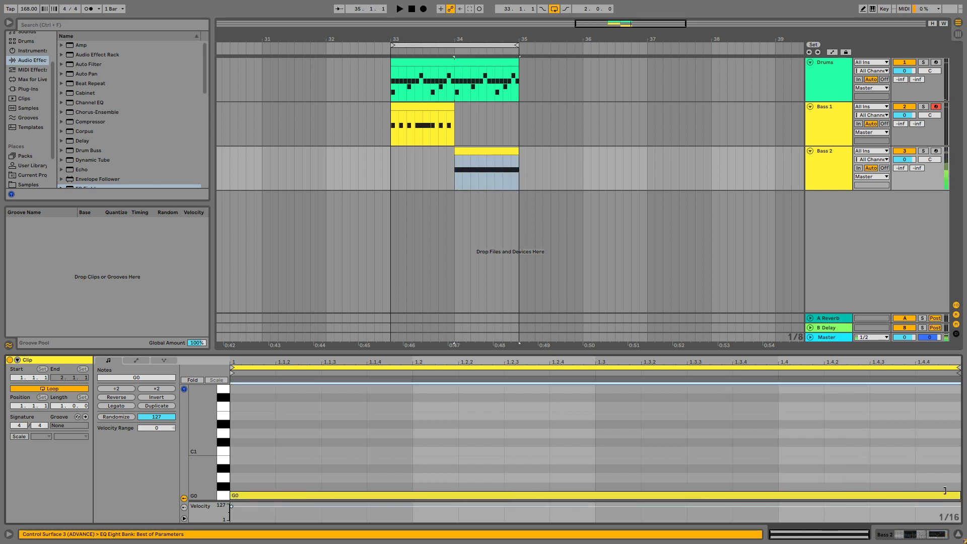
left_click(431, 105)
left_click(479, 154)
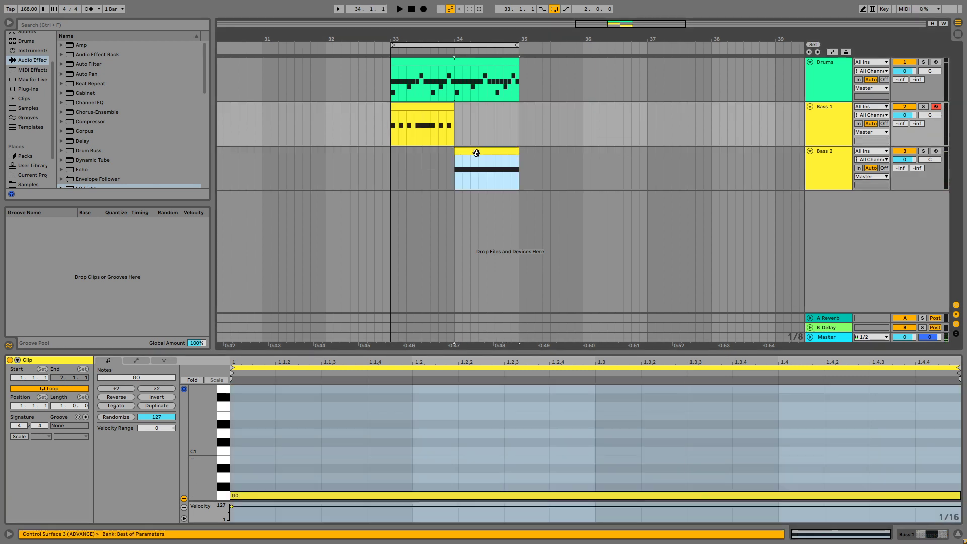
left_click(427, 105)
key("space")
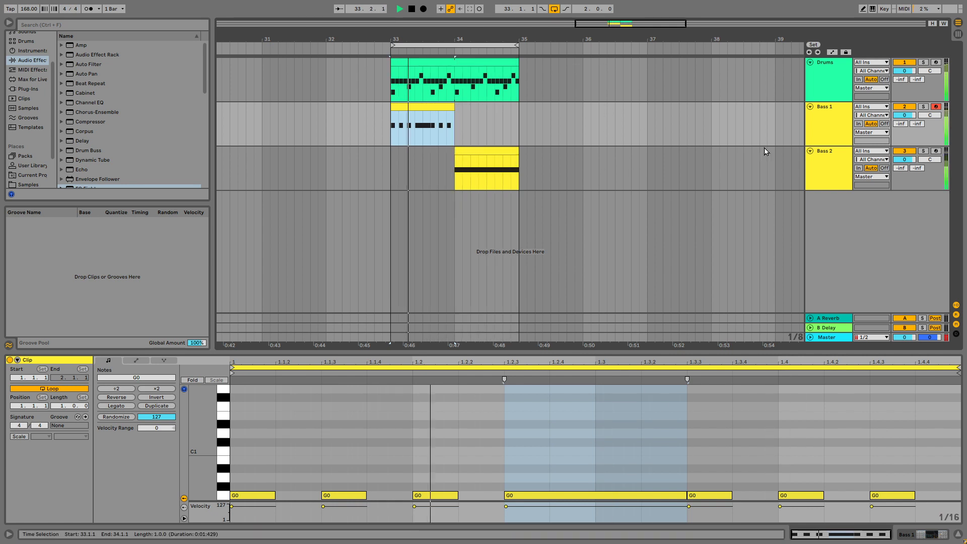
Add an Auto Filter after the EQ Eight on Bass 2 with its frequency at 19.9 kHz, and play the loop.
left_click(831, 159)
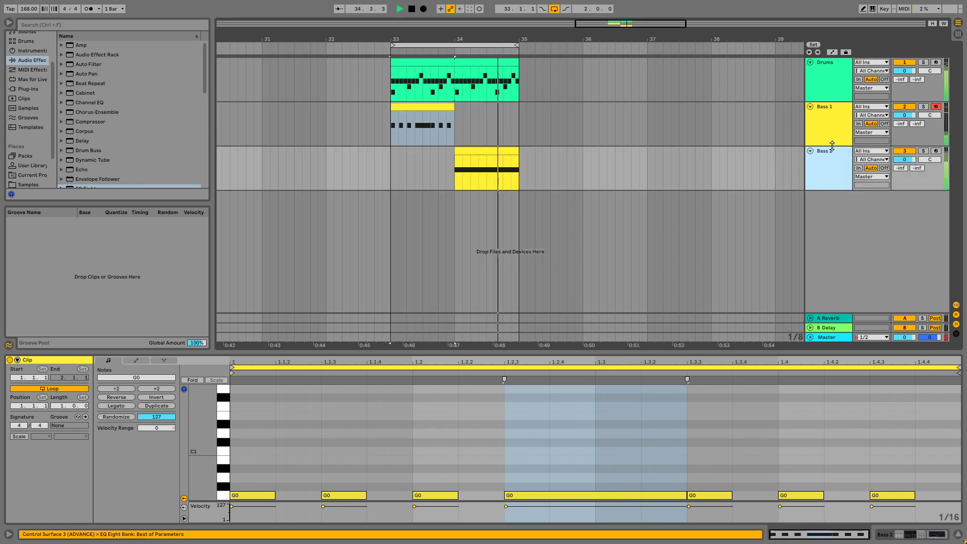
double_click(832, 155)
key("space")
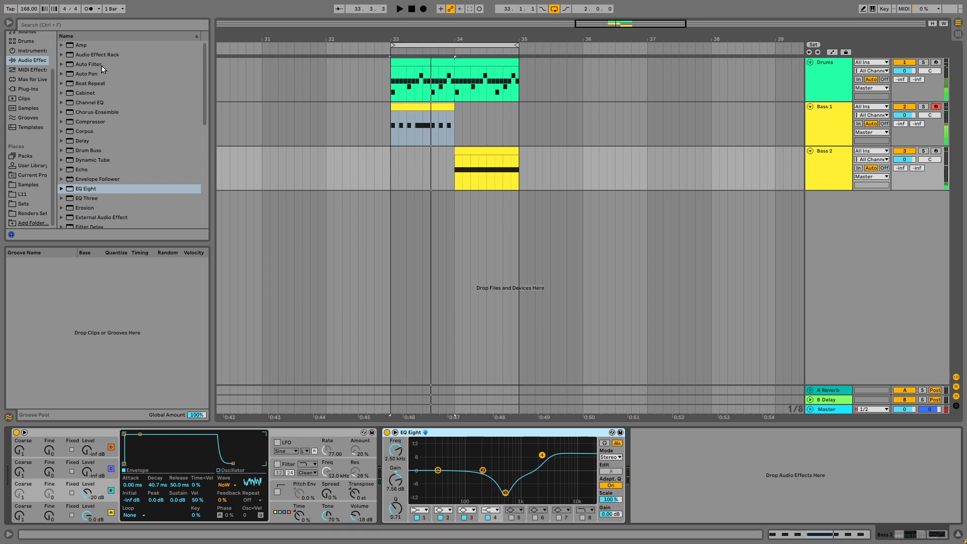
left_click_drag(96, 64, 773, 460)
key("space")
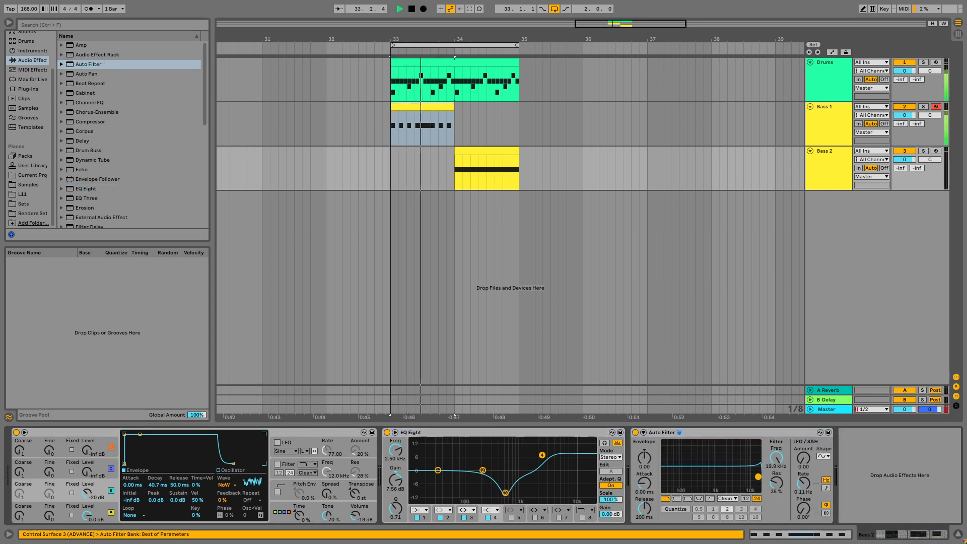
Automate the Bass 2 Auto Filter frequency with a V-shaped dip across bar 34, and play the loop.
key("a")
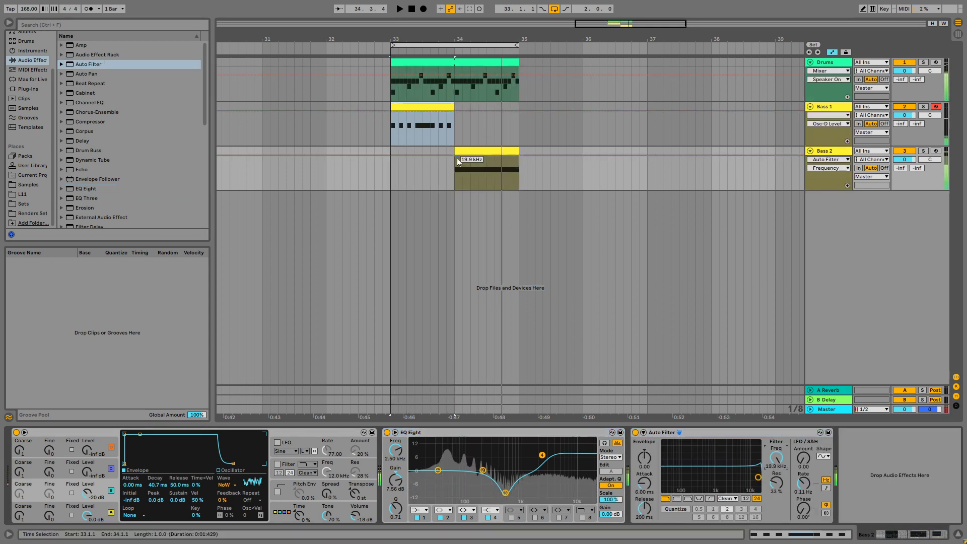
key("space")
left_click_drag(487, 157, 521, 156)
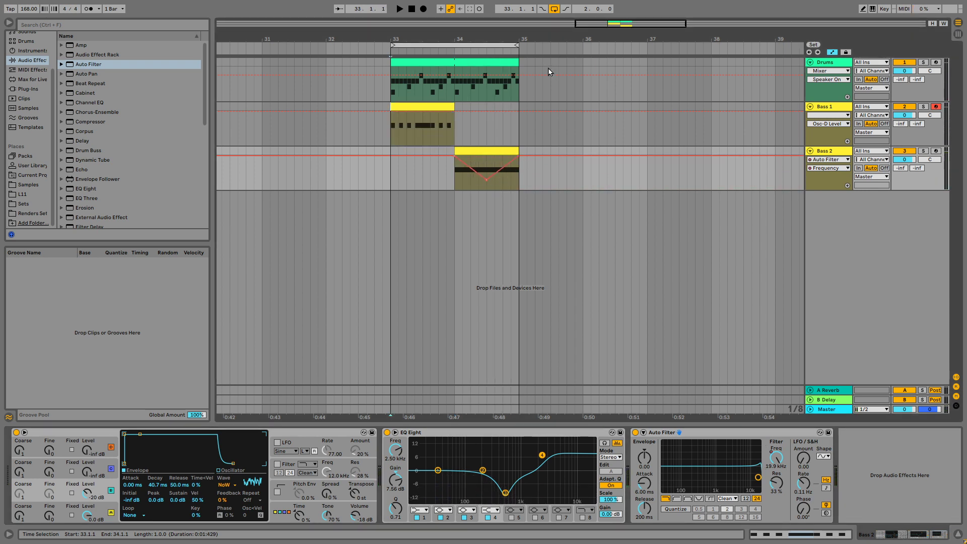
key("space")
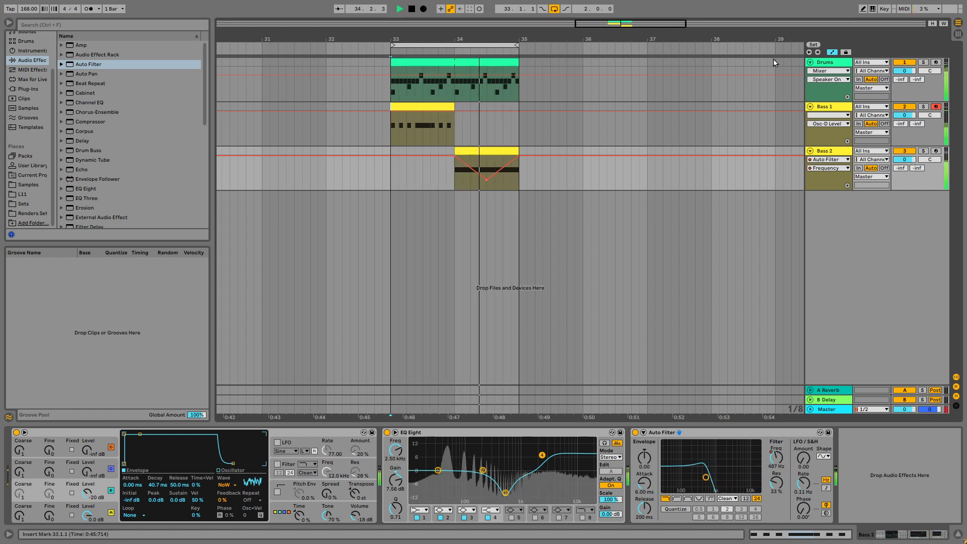
key("space")
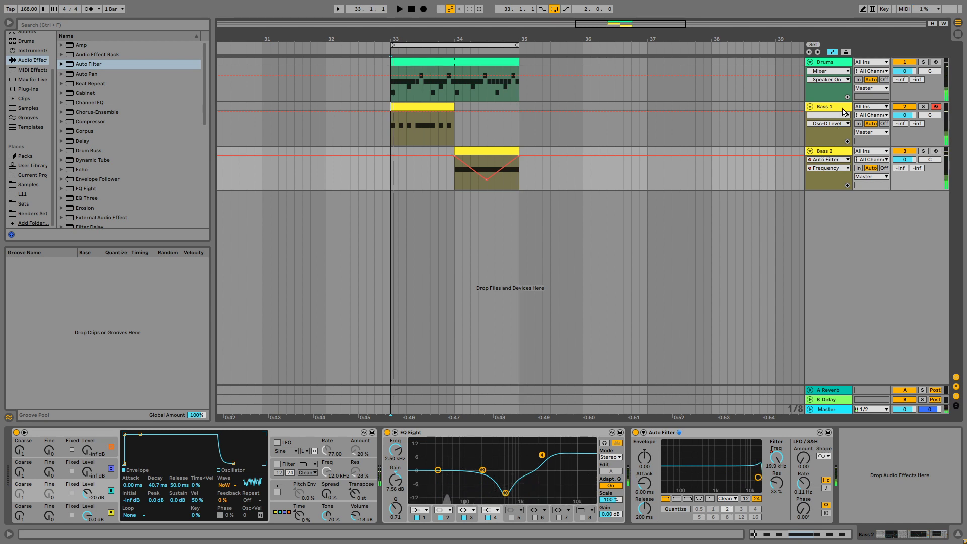
Group the Bass 1 and Bass 2 tracks and name the group "Bass High".
right_click(833, 108)
left_click(863, 191)
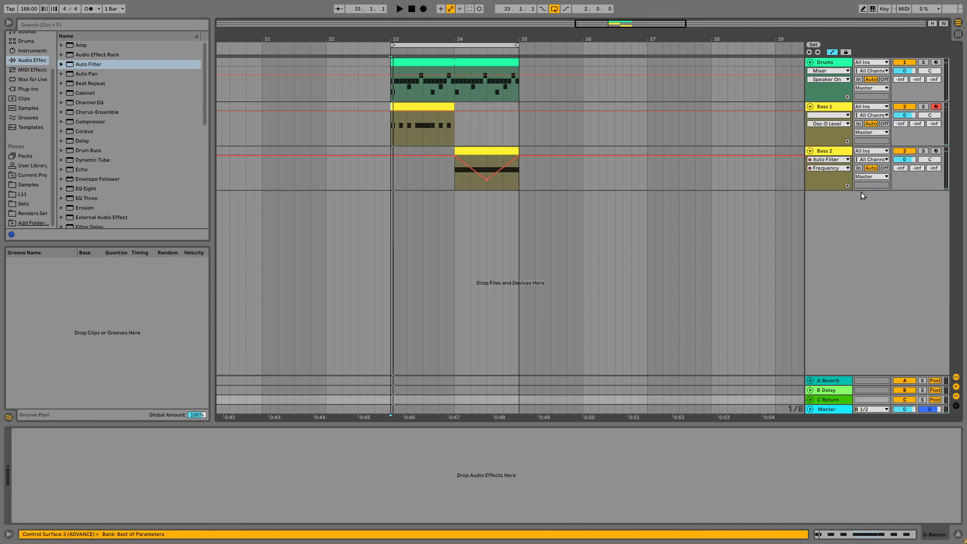
left_click(835, 106)
left_click(834, 152, "shift")
right_click(834, 152)
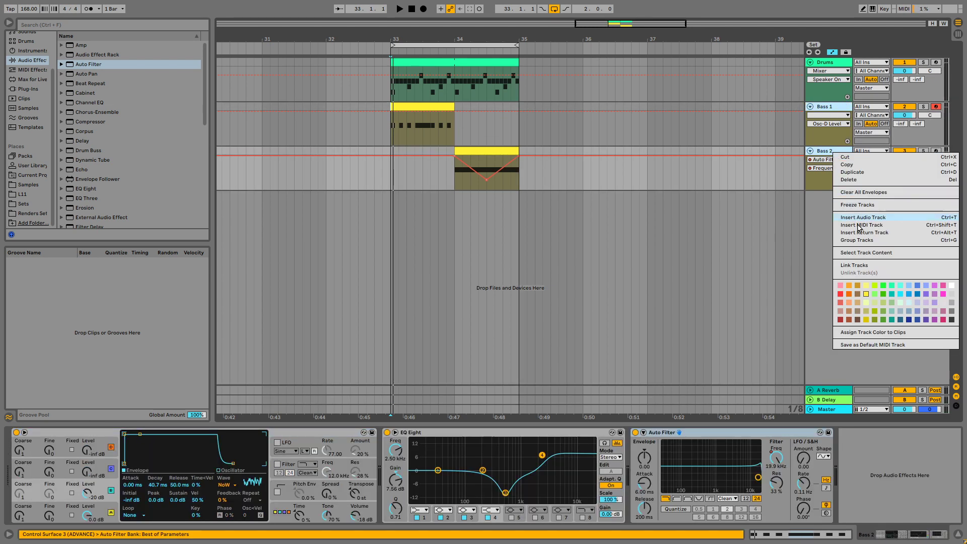
left_click(861, 240)
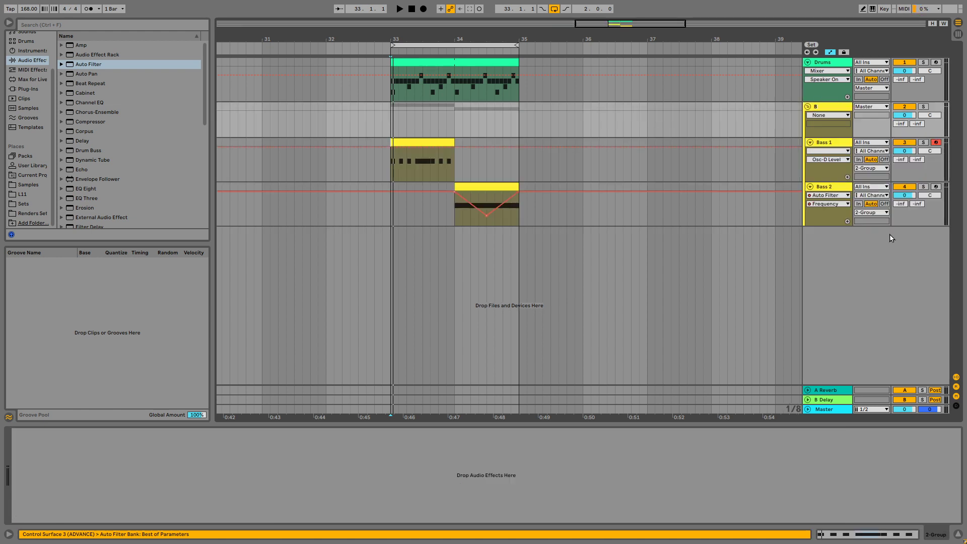
type("igh")
key("Return")
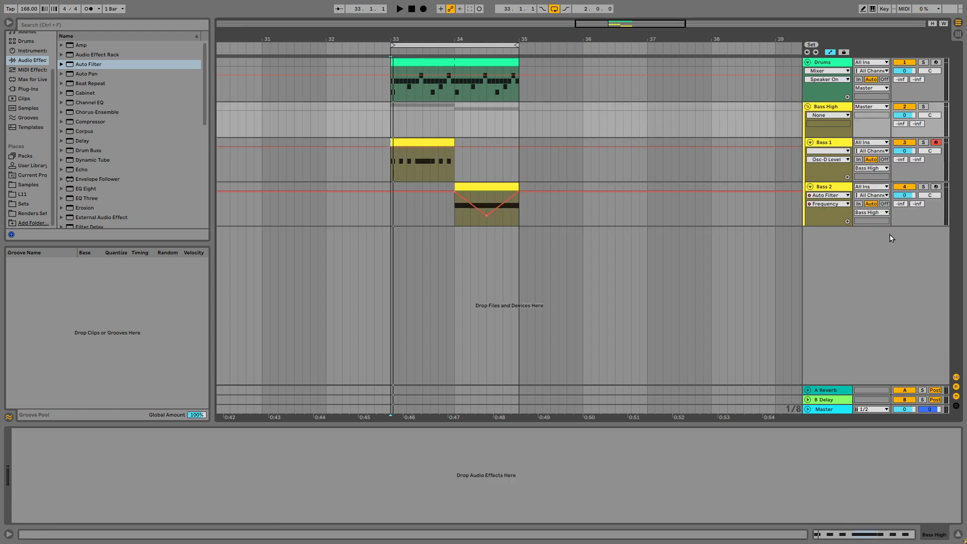
Insert a MIDI track below the Drums track and name it "Sub".
left_click(829, 68)
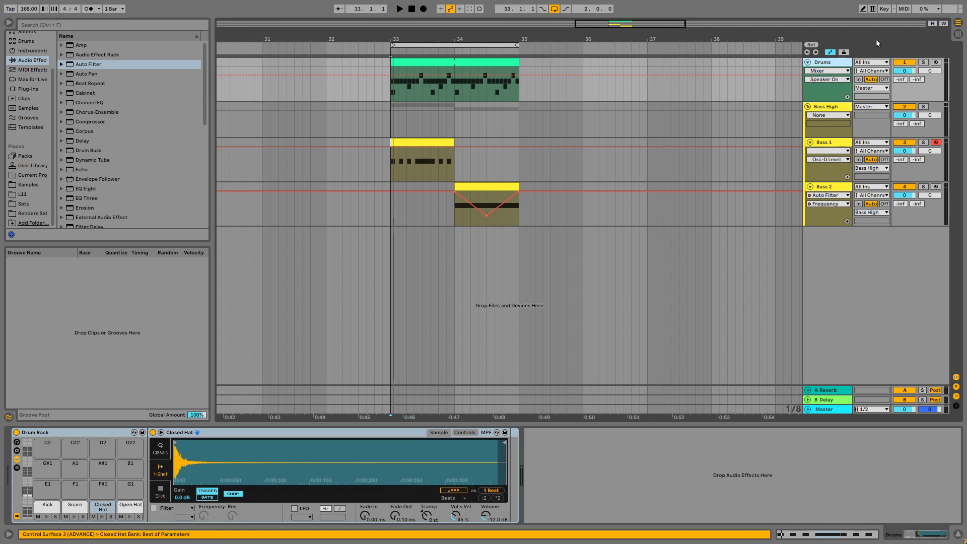
key("ctrl+shift+t")
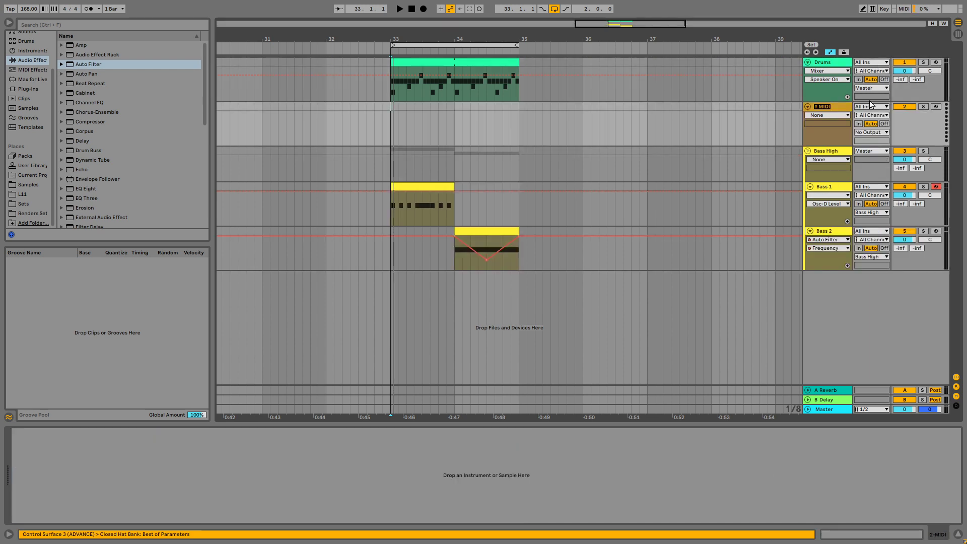
type("Sub")
key("Return")
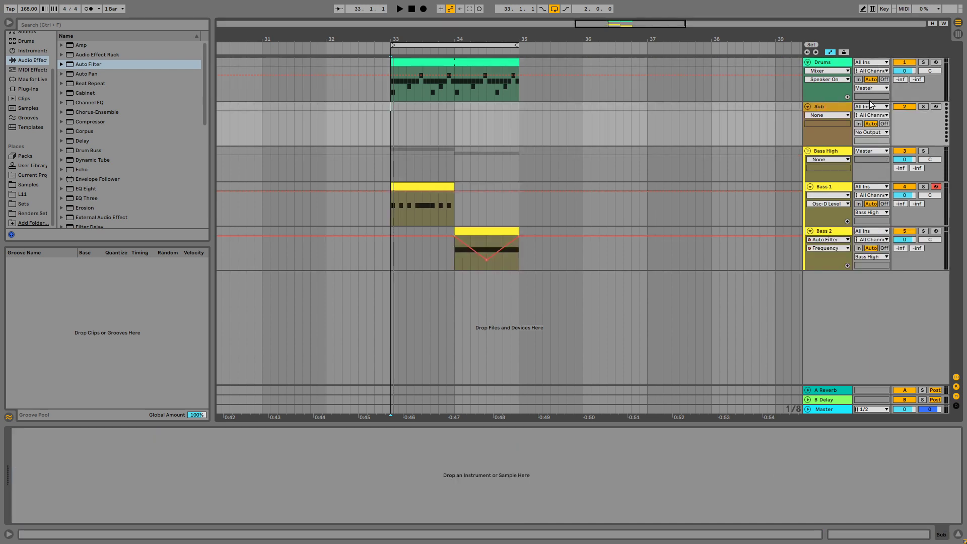
Examine the output routing choices of Bass 1 and the MIDI input choices of the Sub track.
left_click(885, 214)
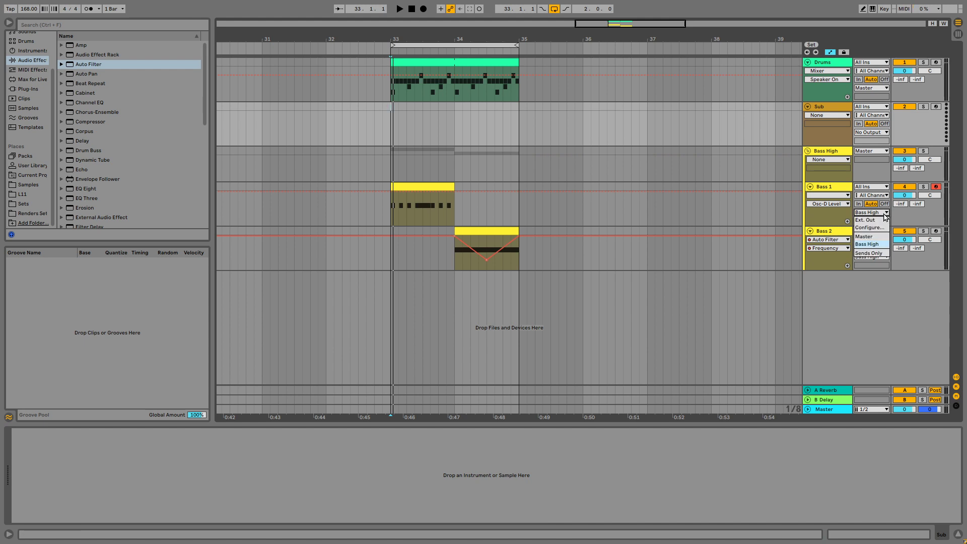
left_click(910, 215)
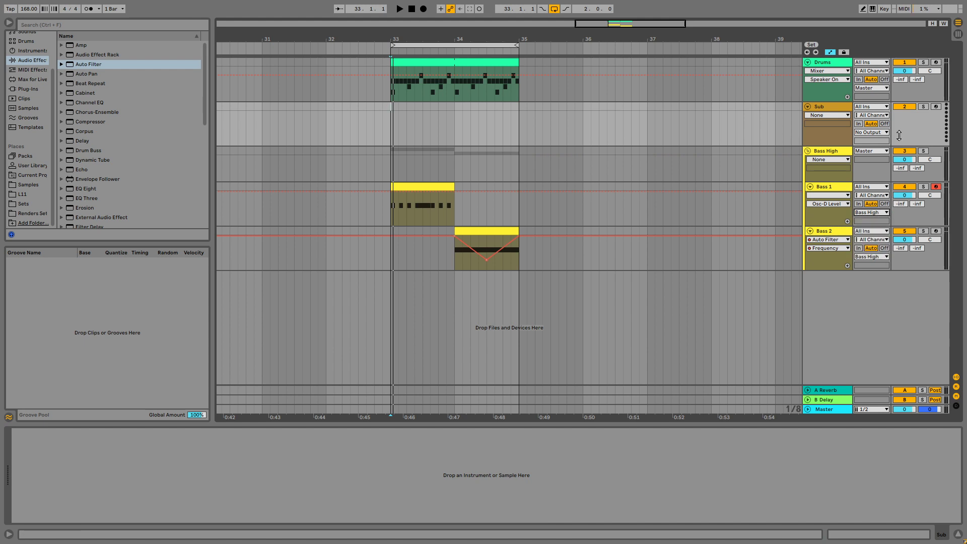
left_click(831, 236)
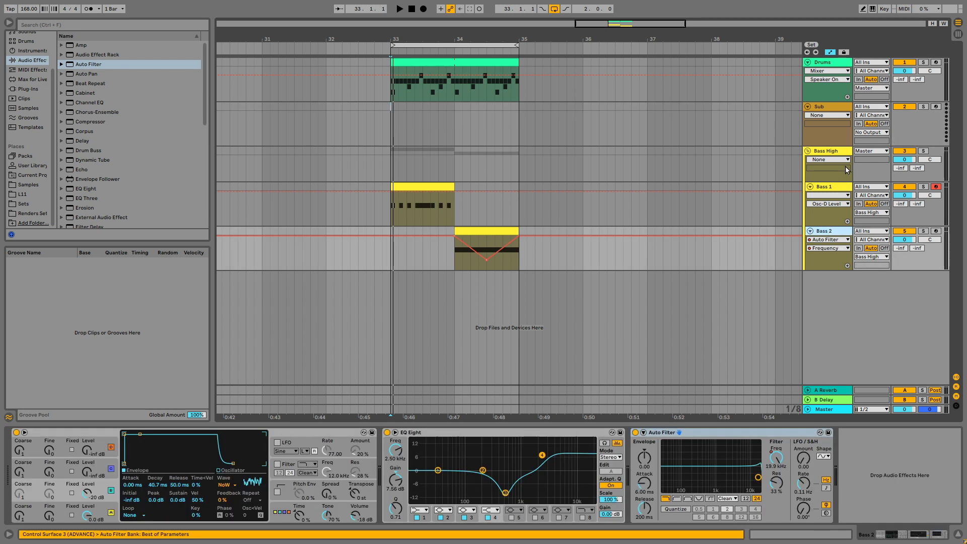
left_click(832, 108)
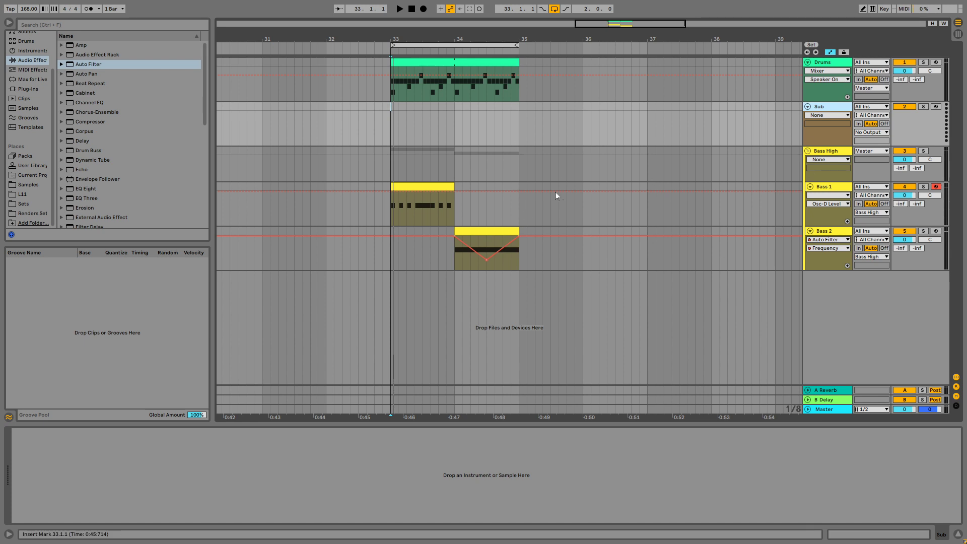
left_click(872, 109)
left_click(871, 121)
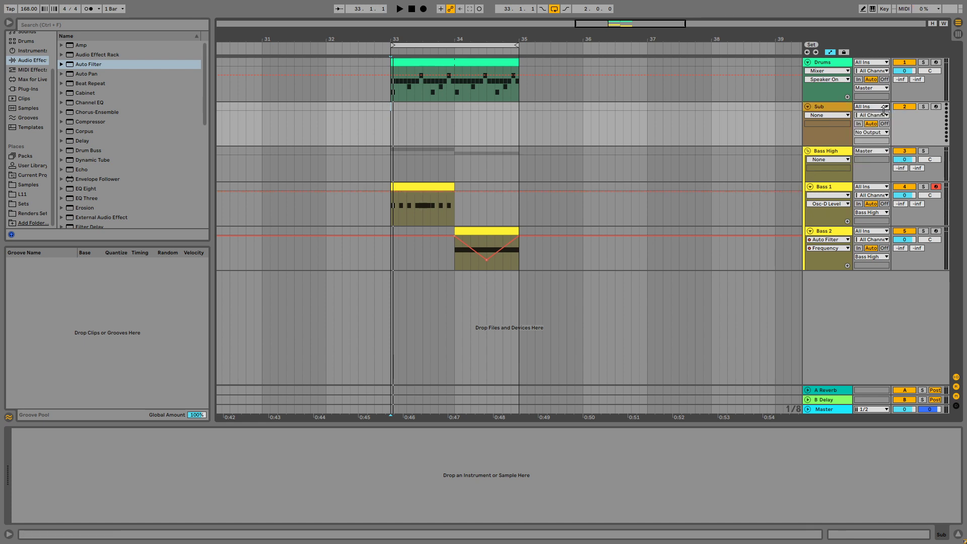
left_click(884, 108)
left_click(881, 109)
left_click(879, 108)
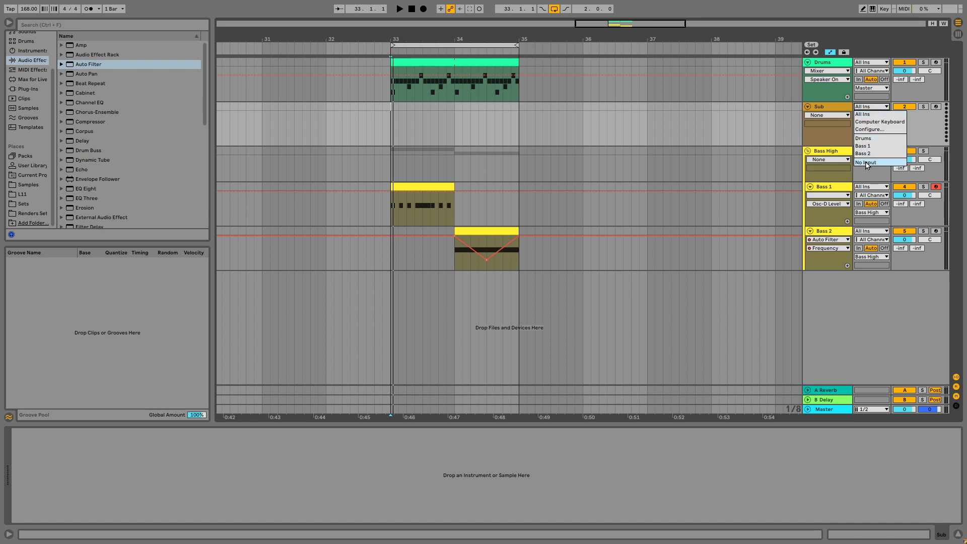
left_click(824, 189)
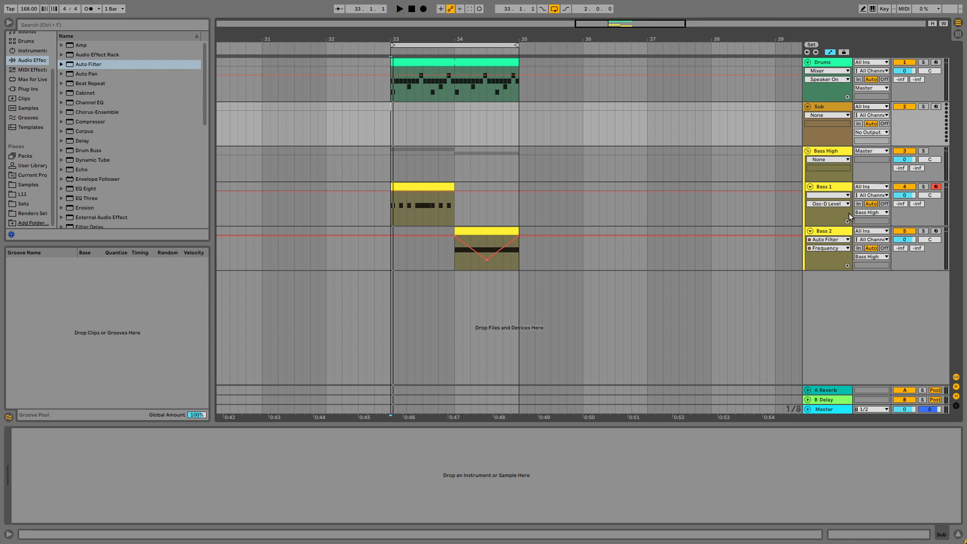
Compare the output routing choices offered for the Bass 1 and Bass 2 tracks.
left_click(871, 212)
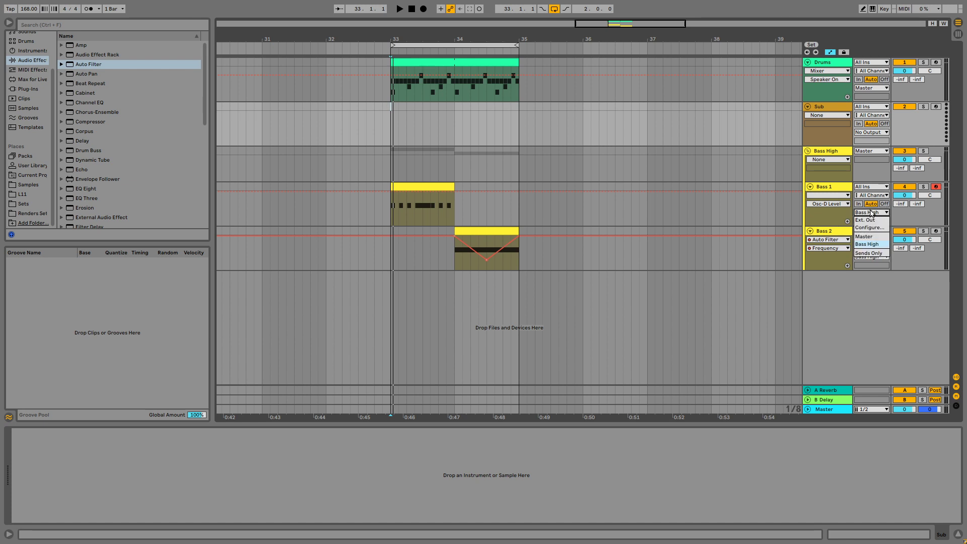
left_click(878, 214)
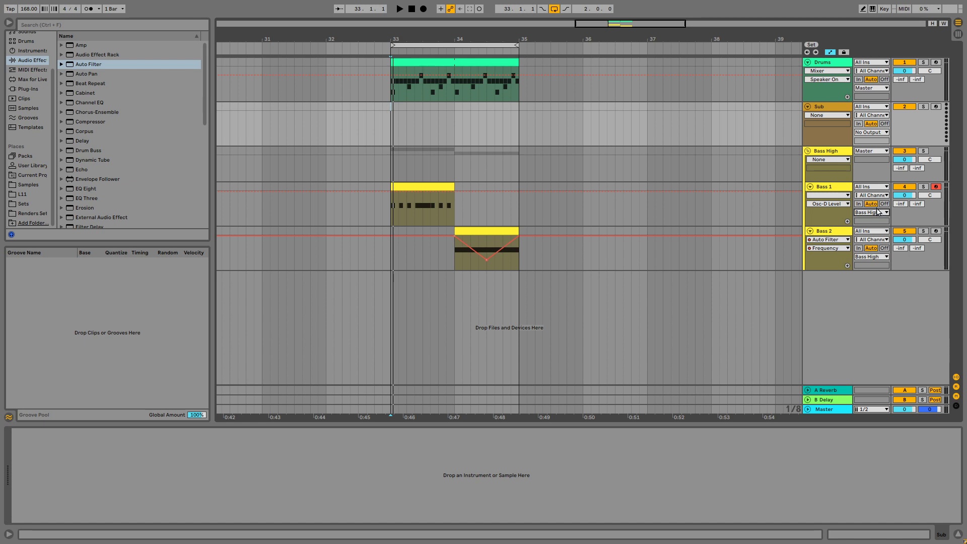
left_click(877, 257)
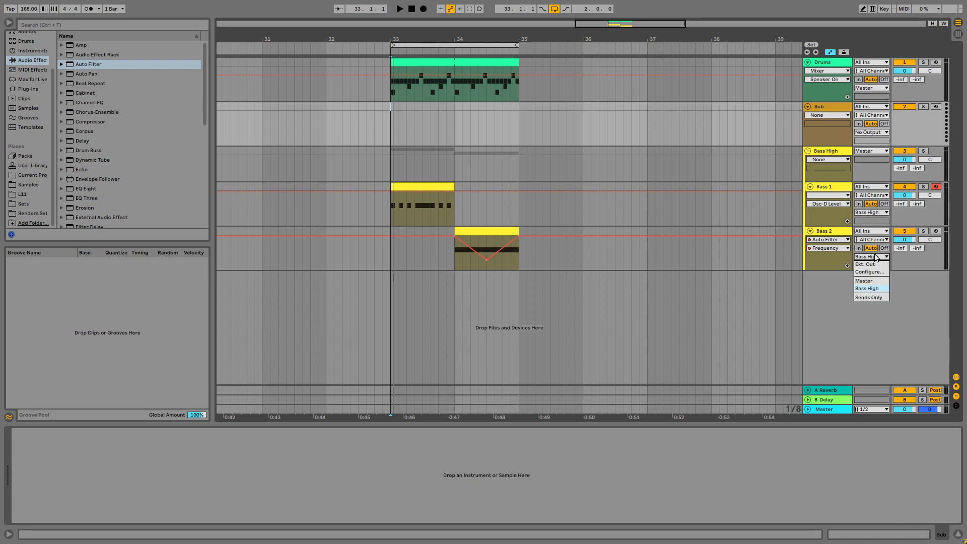
left_click(878, 258)
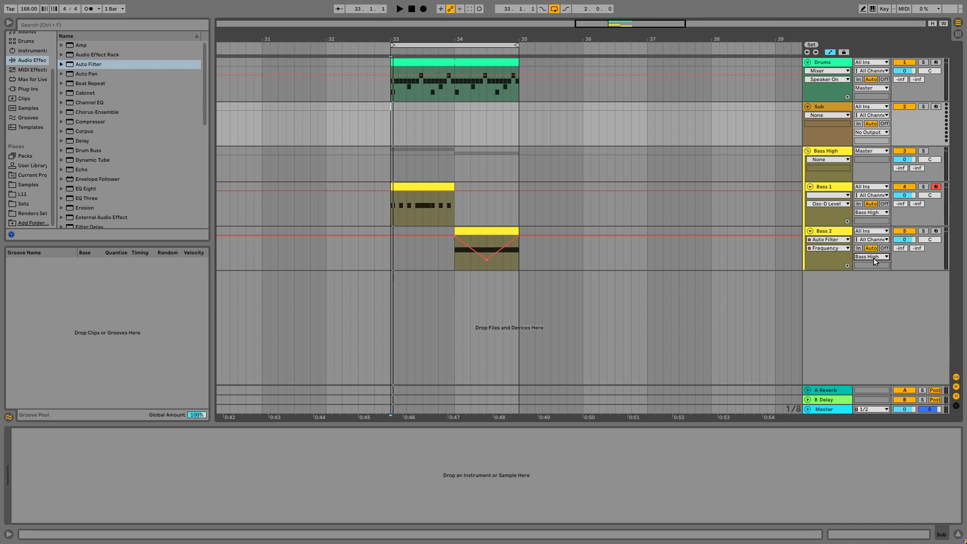
Try an External Instrument on the Bass 2 track and delete it from the device chain.
left_click(828, 237)
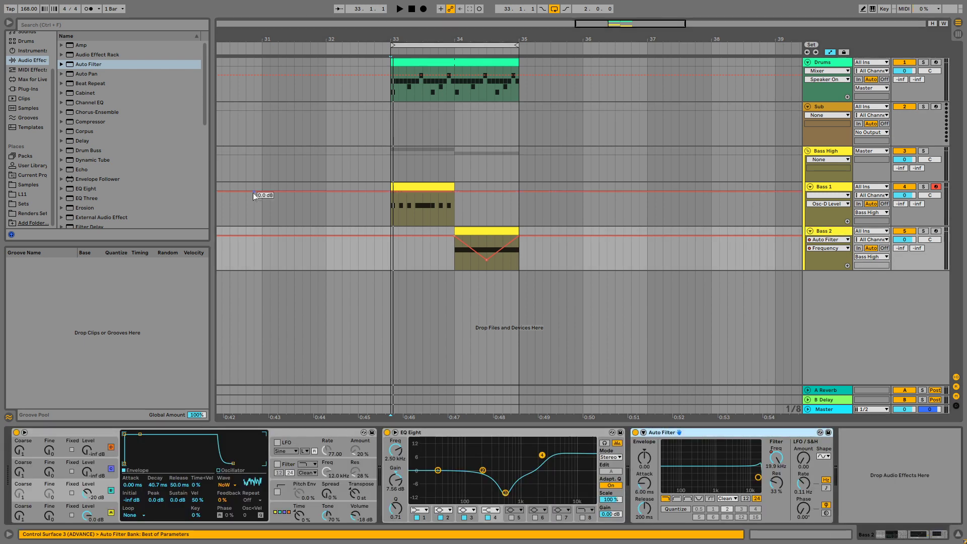
left_click(42, 22)
type("ext")
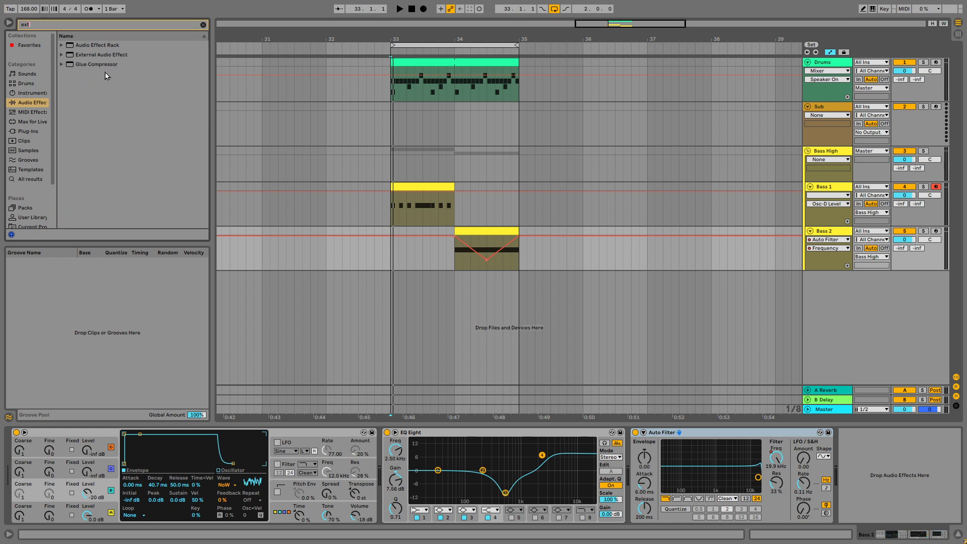
left_click(37, 93)
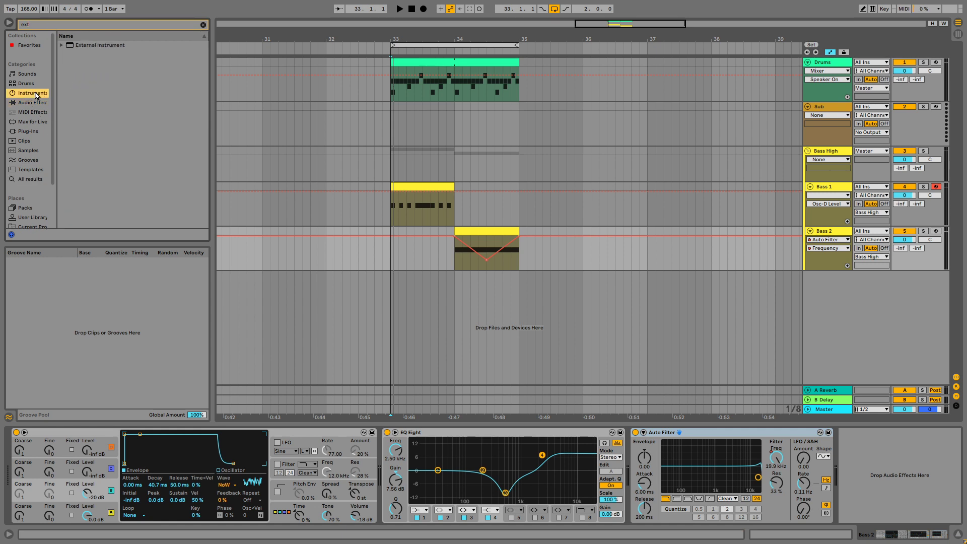
left_click(92, 46)
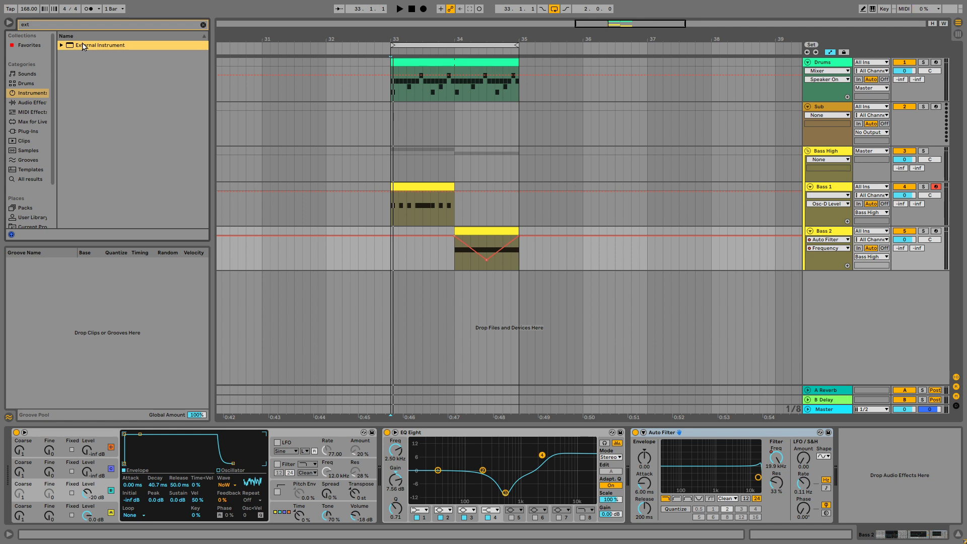
left_click_drag(83, 46, 868, 482)
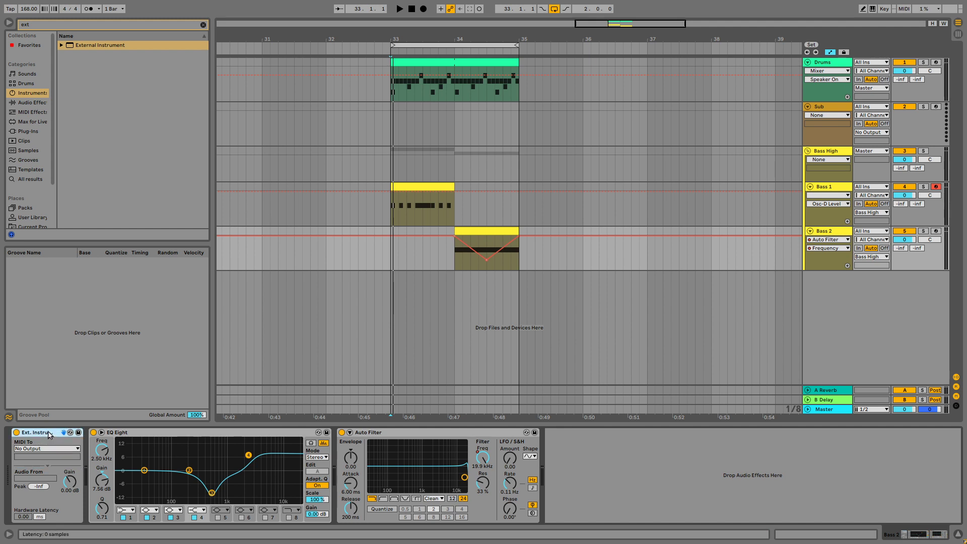
key("Delete")
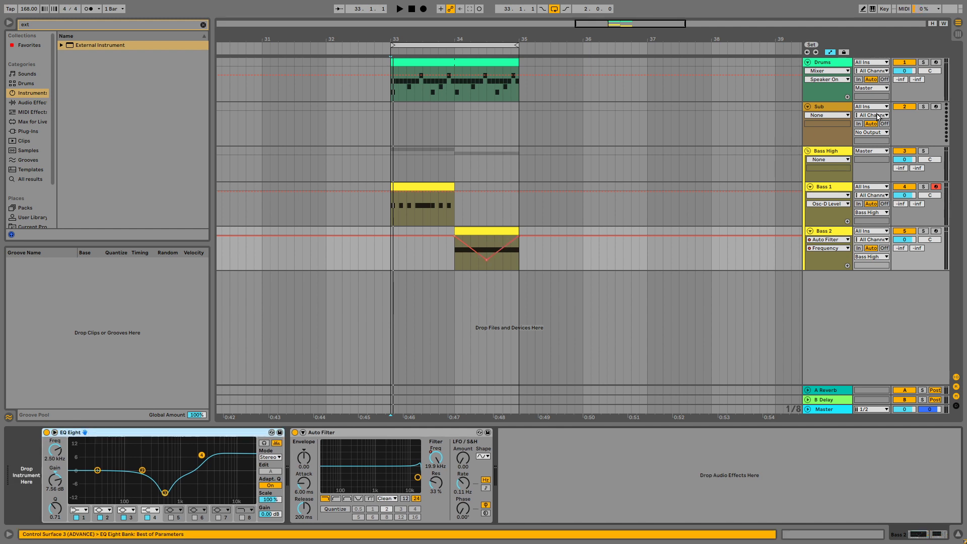
Copy the Bass 1 clip at bar 33 and the Bass 2 clip at bar 34 onto the Sub track.
double_click(419, 189)
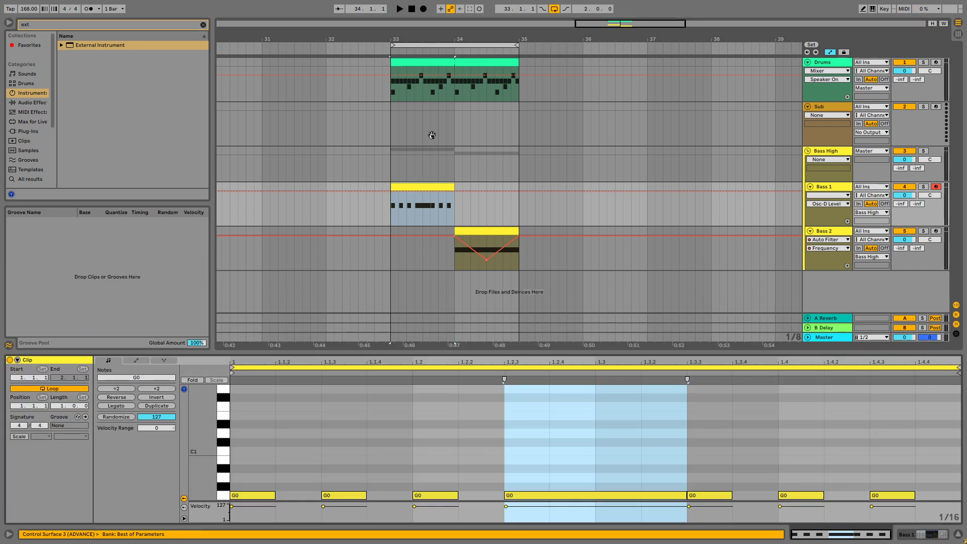
left_click_drag(402, 190, 409, 134)
left_click_drag(478, 234, 488, 123)
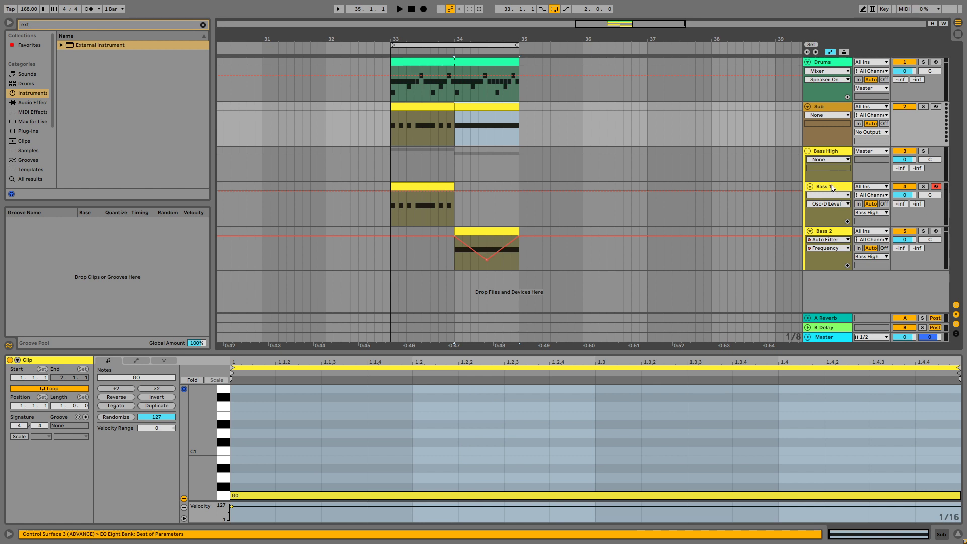
Examine the MIDI input choices that would let the Sub track receive notes from Bass 1 or Bass 2.
left_click(833, 189)
left_click(837, 234)
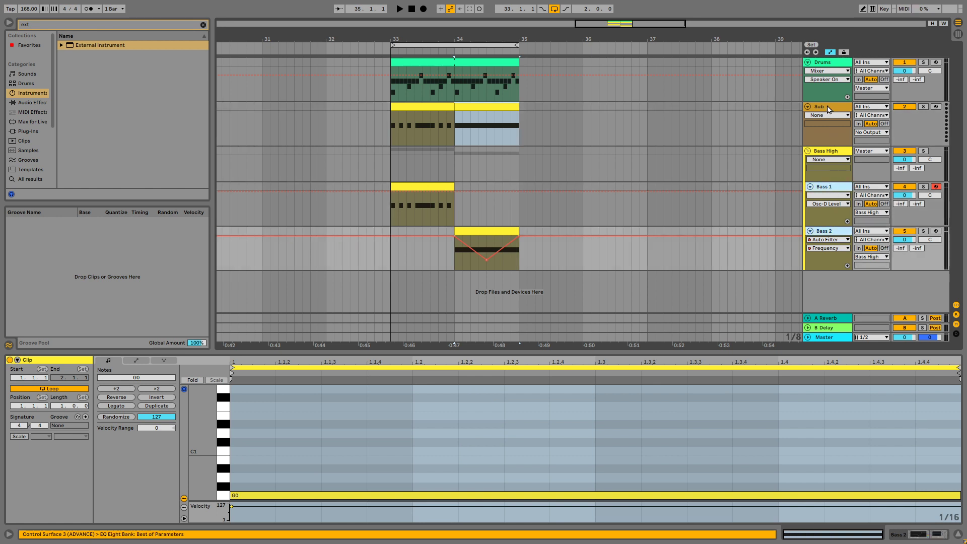
left_click(829, 110)
left_click(870, 107)
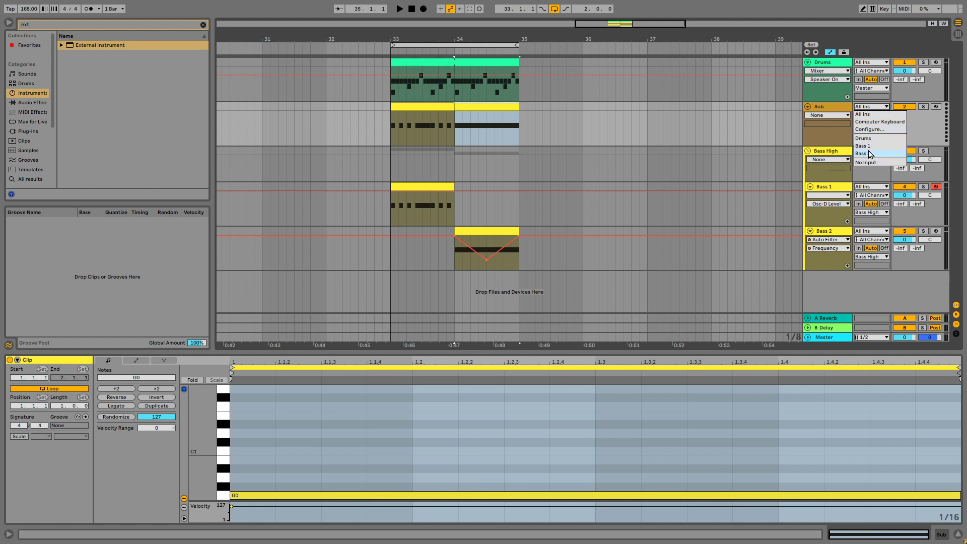
left_click(836, 153)
Select the Bass High group and clear the browser search so all audio effects are listed.
left_click(835, 153)
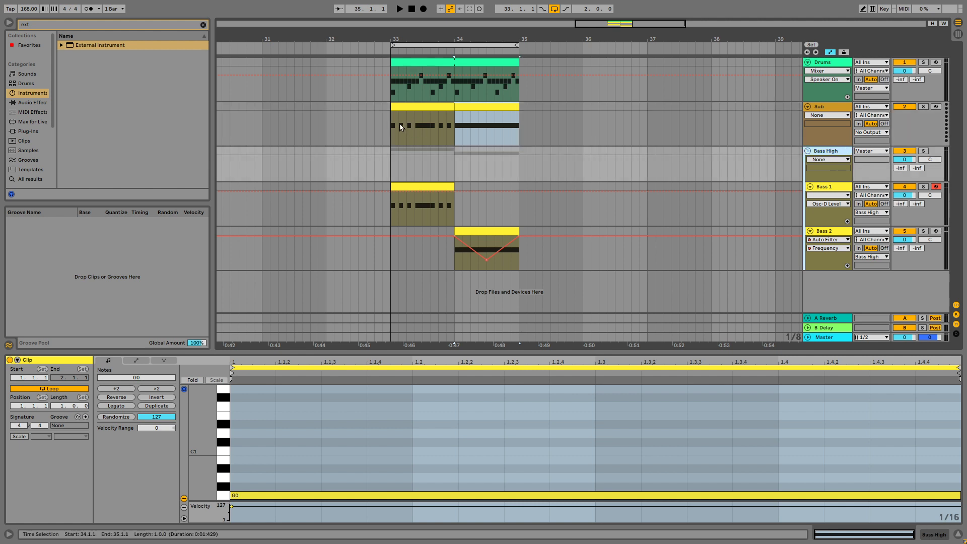
left_click(383, 126)
left_click(829, 153)
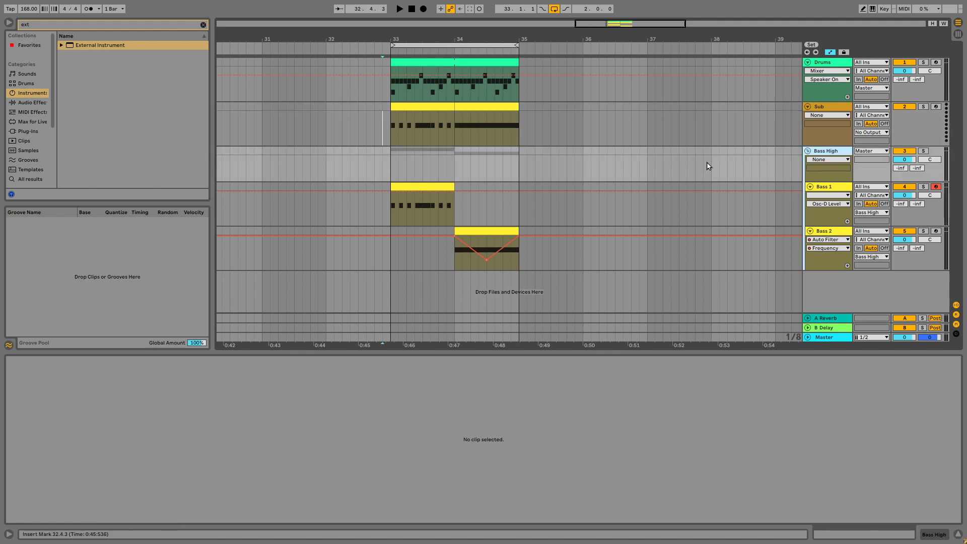
left_click(28, 103)
left_click(203, 25)
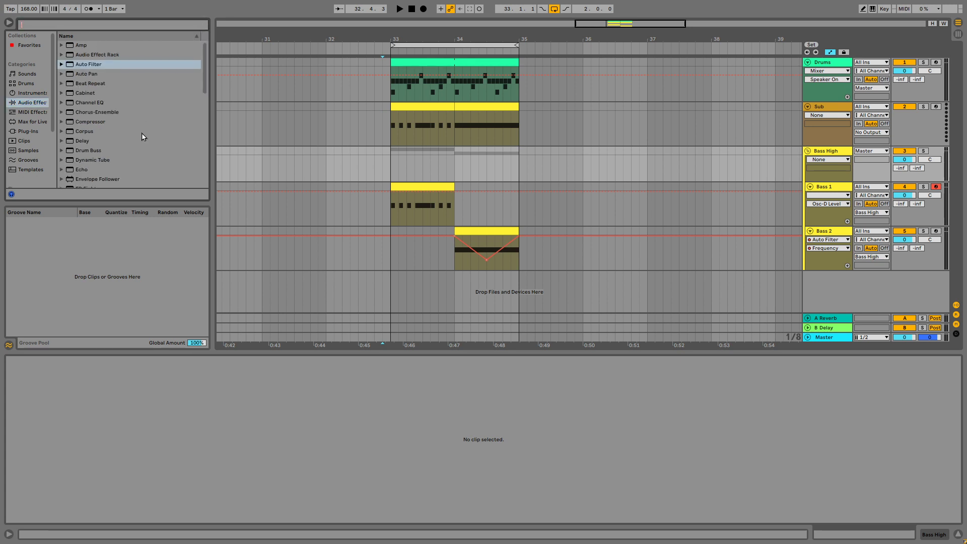
scroll(116, 141, "down", 1)
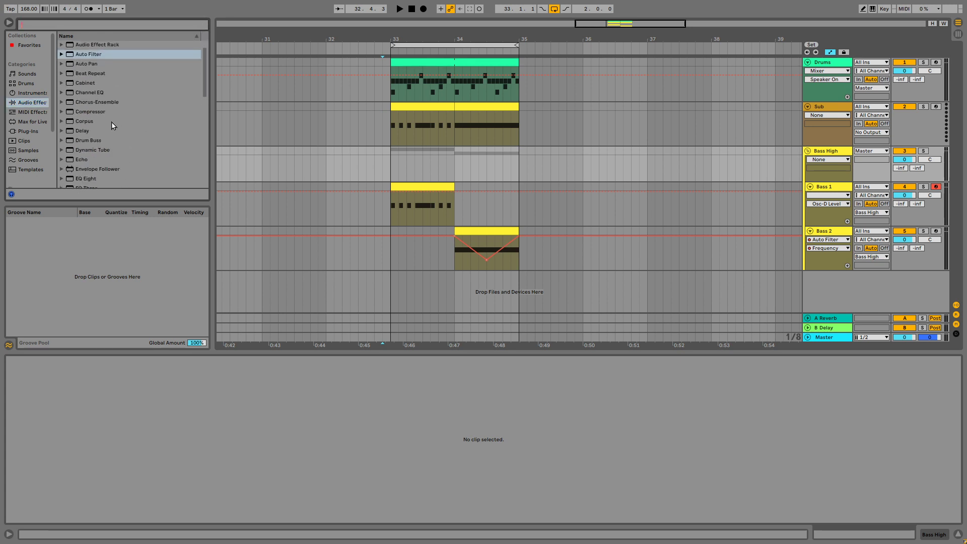
left_click_drag(109, 95, 57, 466)
left_click(63, 433)
key("Delete")
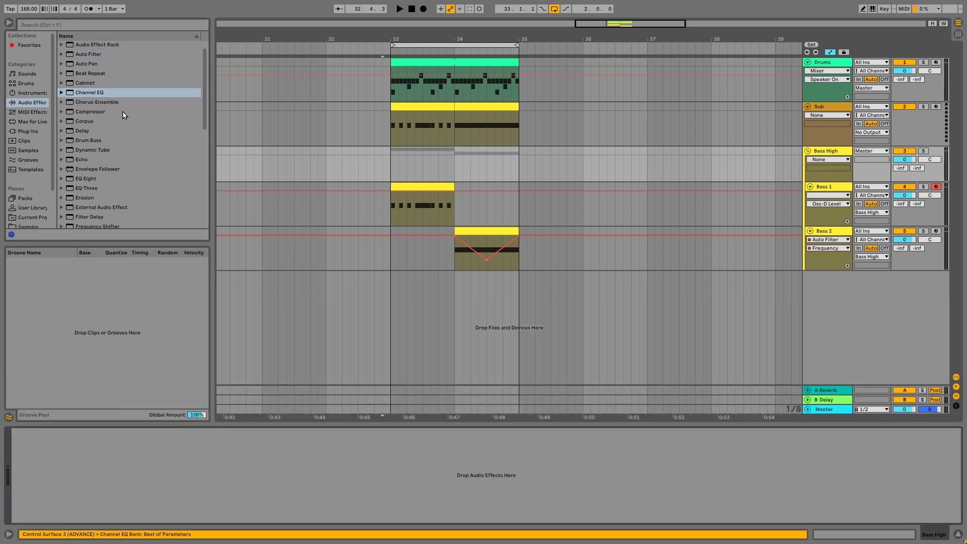
Add EQ Eight to the Bass High group, make band 1 a low cut at about 126 Hz and play the loop.
scroll(110, 136, "up", 1)
left_click_drag(97, 195, 58, 451)
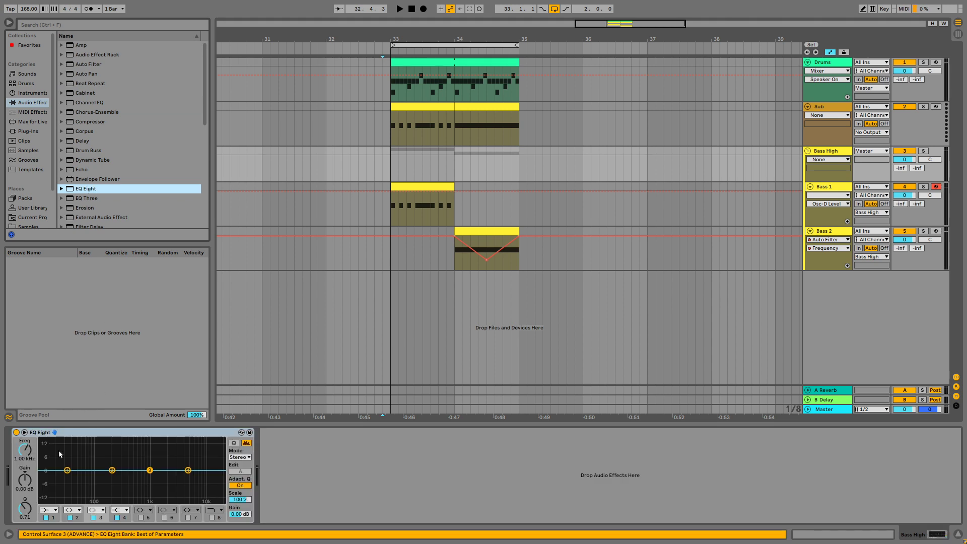
left_click(48, 511)
left_click(47, 452)
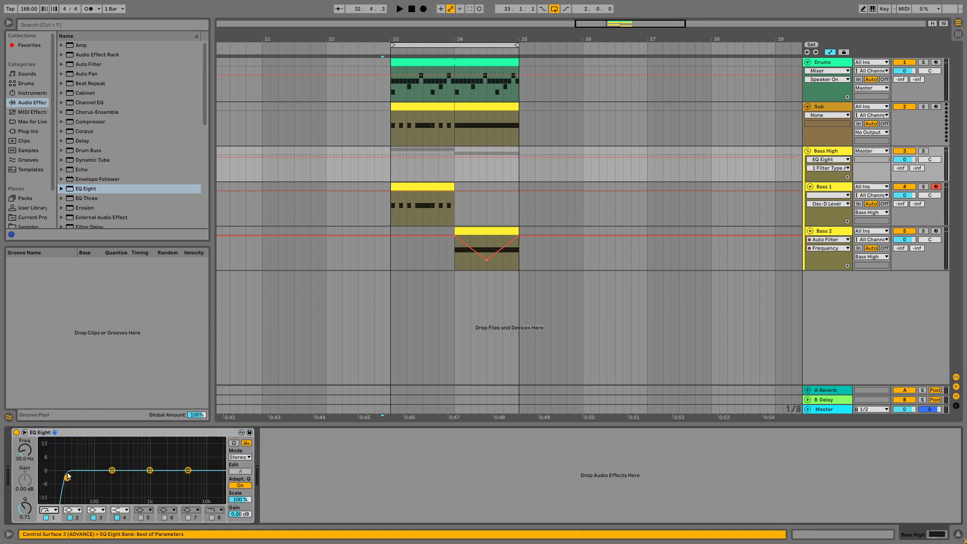
left_click_drag(67, 470, 101, 476)
key("space")
key("space")
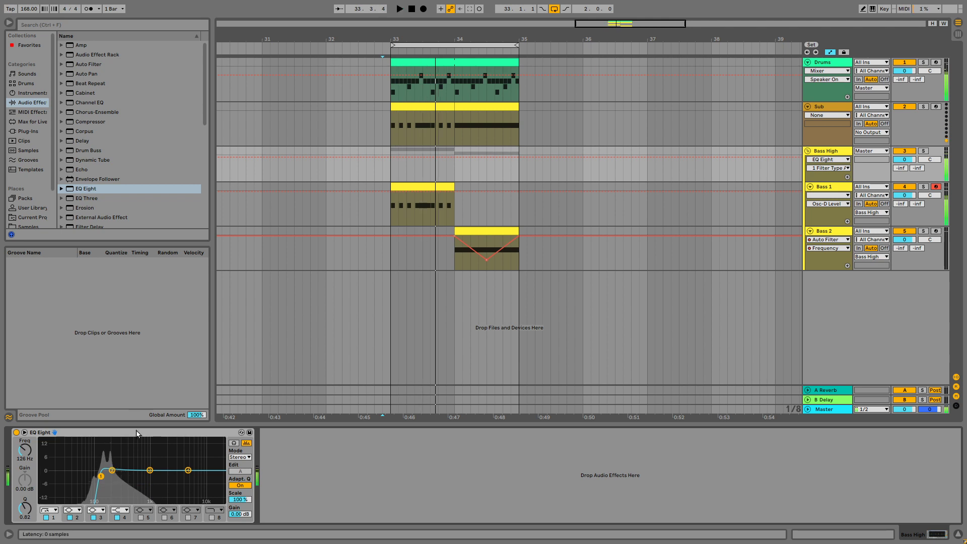
Delete the EQ Eight from the Drums track's device chain.
left_click(834, 101)
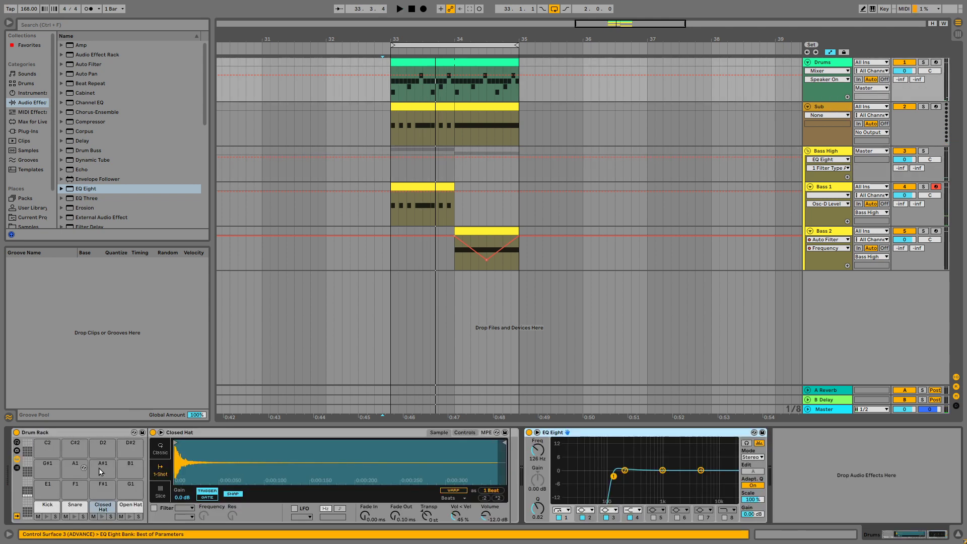
key("Delete")
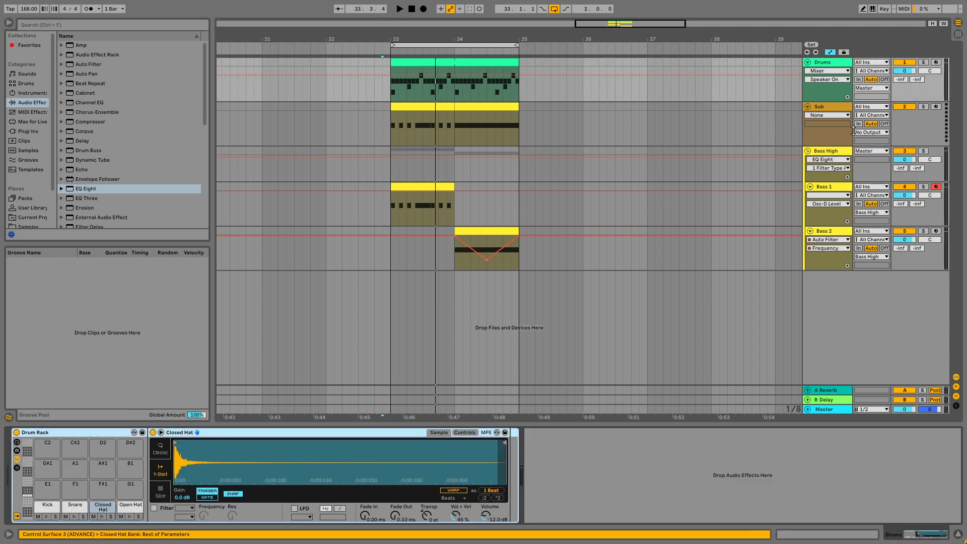
Load Operator onto the Sub track and solo the track to hear its sine bass during playback.
left_click(834, 113)
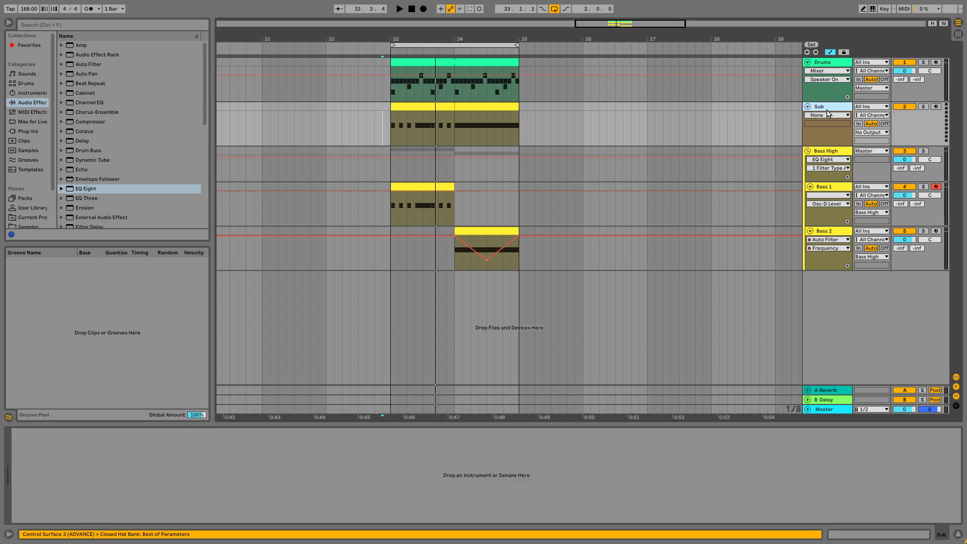
left_click(31, 93)
double_click(91, 124)
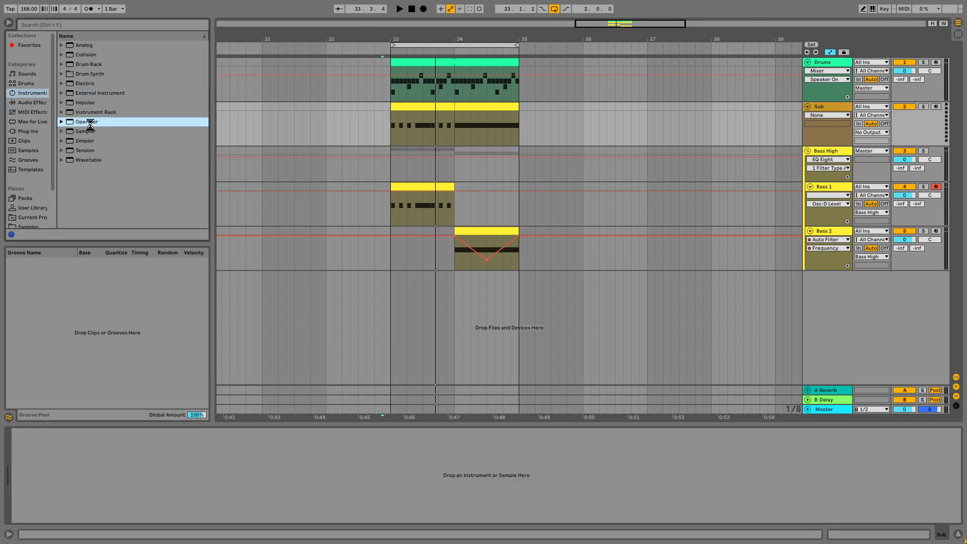
key("space")
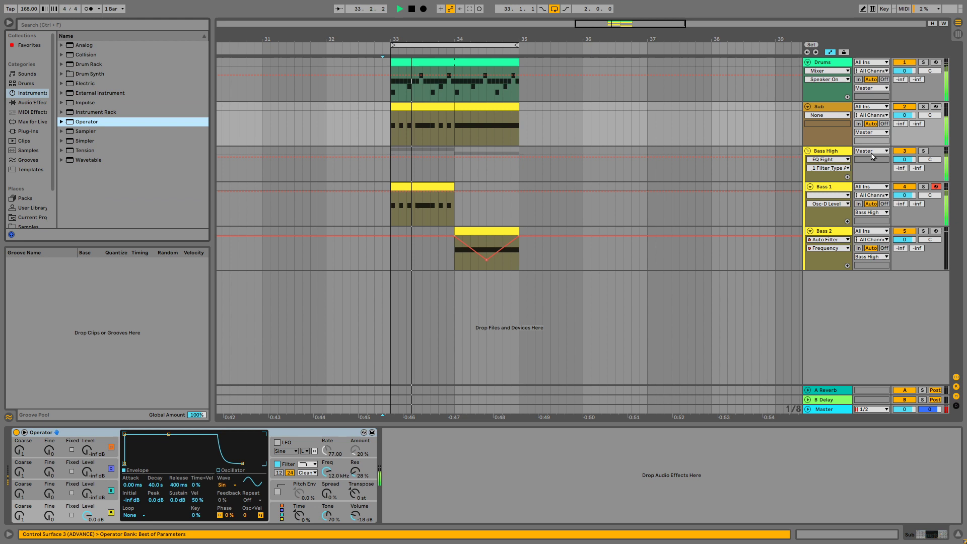
left_click(924, 106)
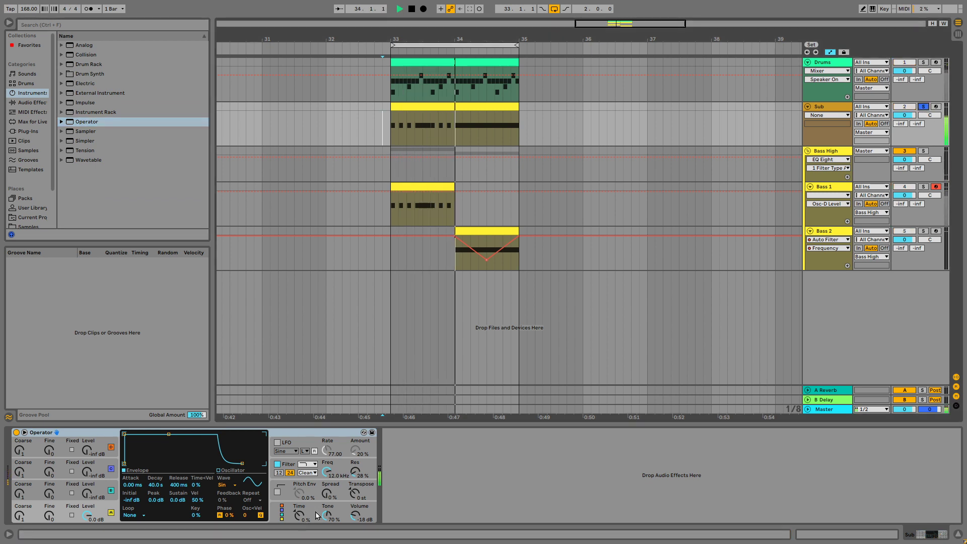
left_click(102, 509)
key("space")
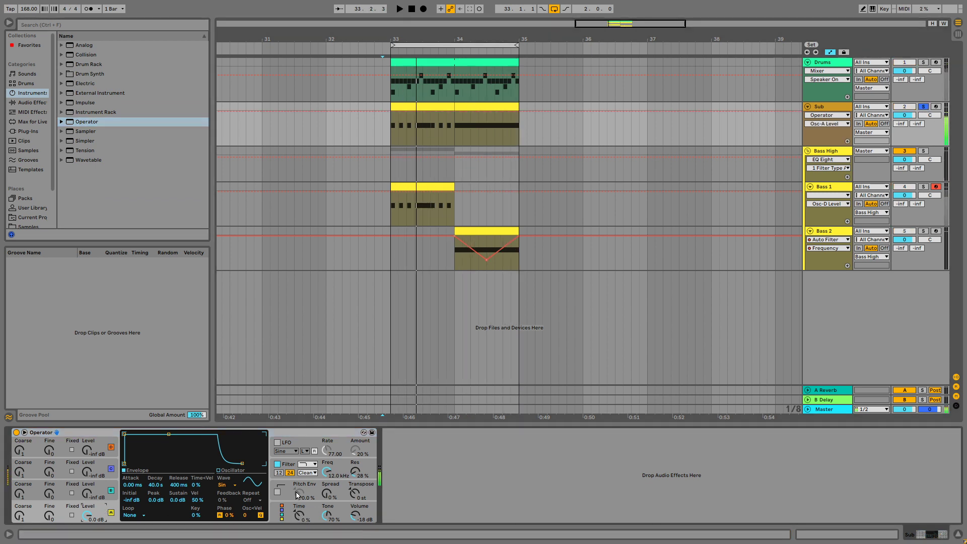
Set the number of voices in the Sub track's Operator to 1.
left_click(280, 510)
left_click(129, 515)
left_click(133, 416)
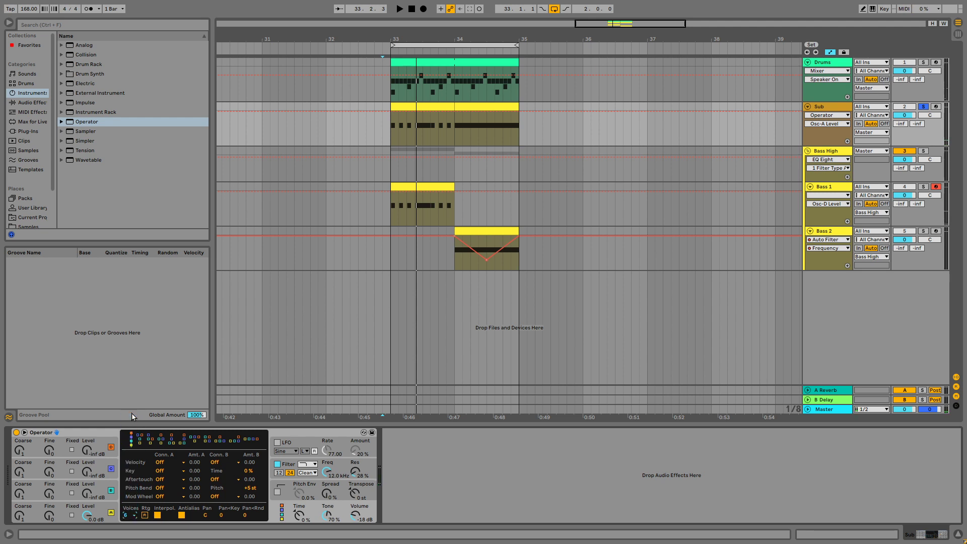
left_click(135, 515)
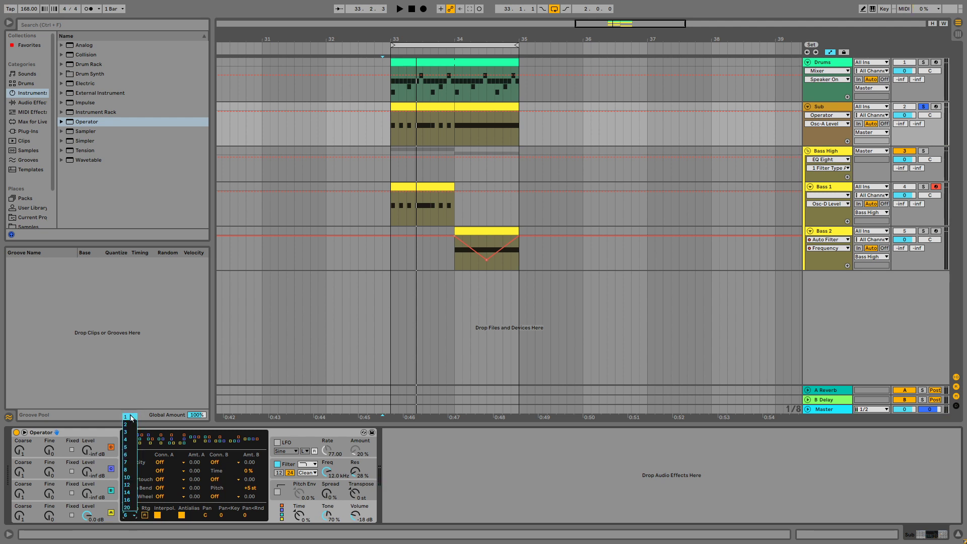
left_click(132, 416)
Shorten oscillator A's envelope release in the Sub's Operator to about 40.7 ms and play the result.
left_click(99, 507)
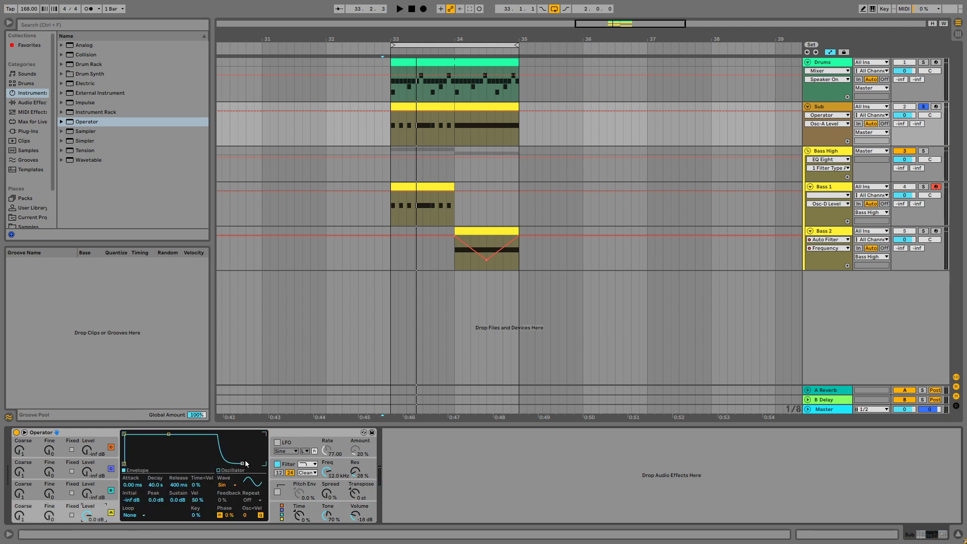
left_click_drag(245, 463, 233, 463)
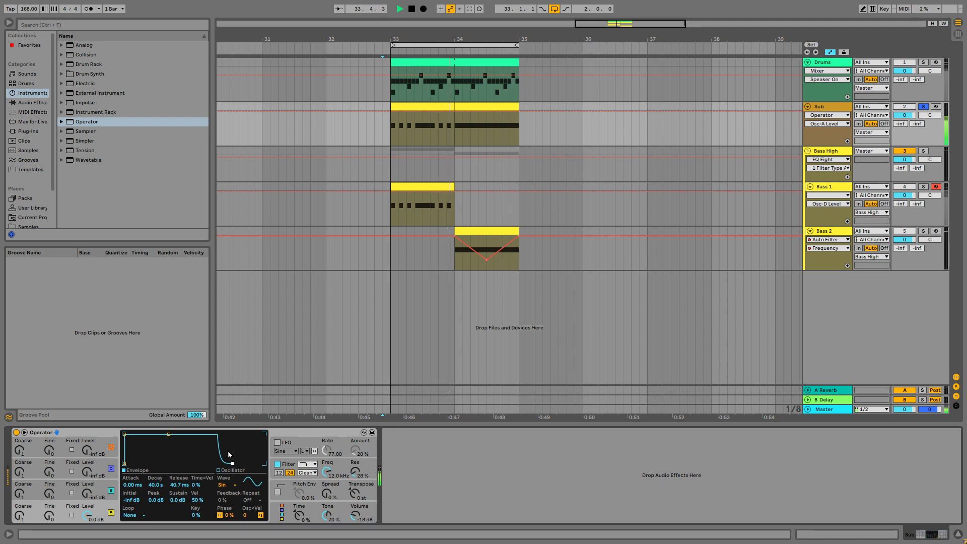
key("space")
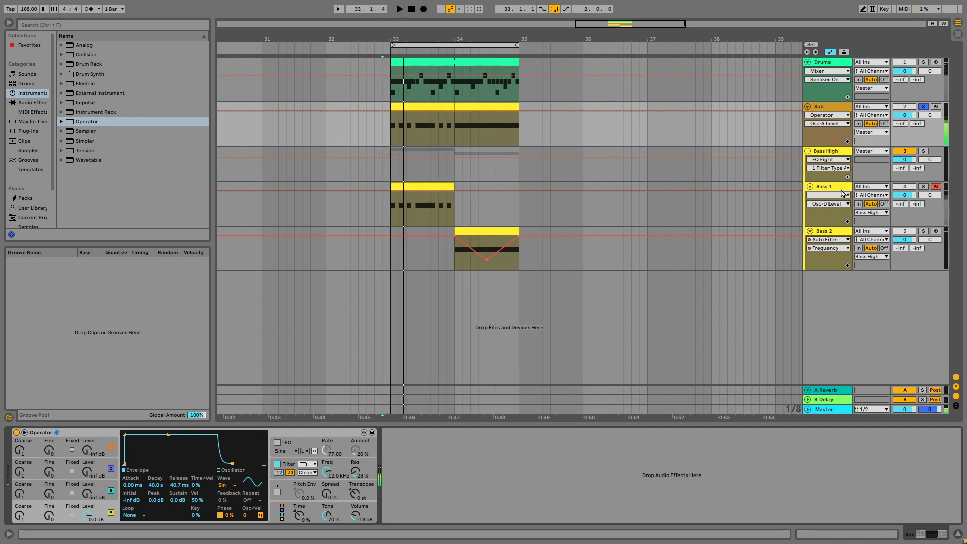
Raise the coarse tuning in Bass 1's Operator, with oscillator A at 2 and D at 5, and solo Bass 1 during playback.
left_click(837, 188)
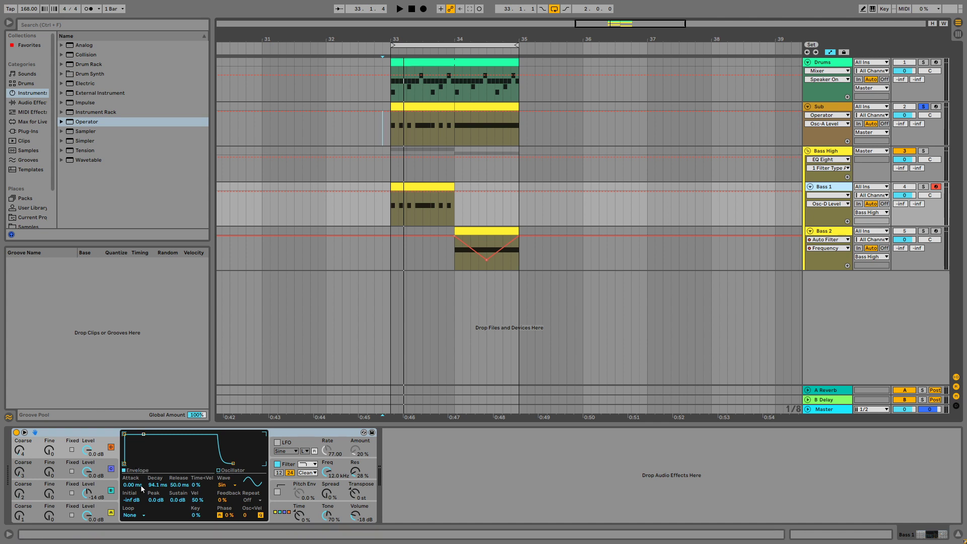
left_click_drag(22, 516, 21, 451)
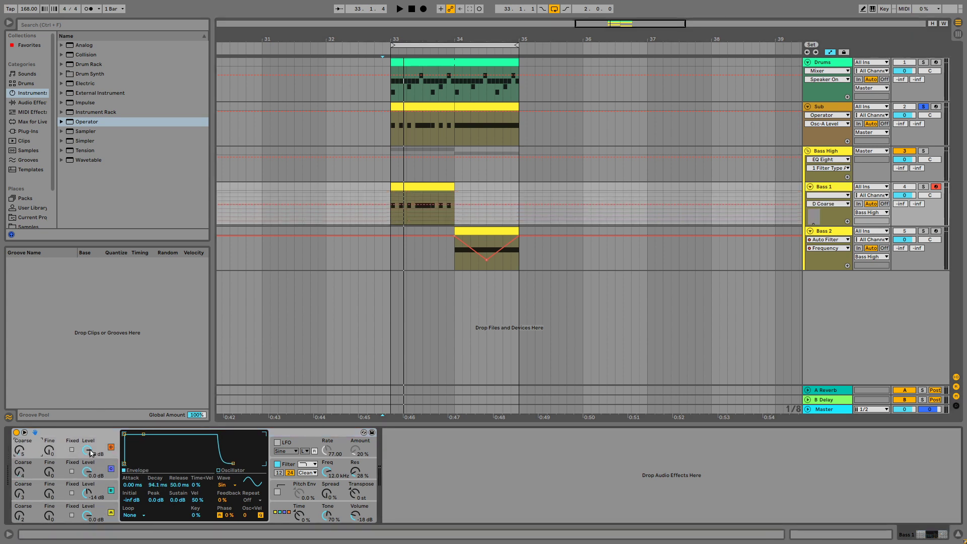
key("space")
left_click(924, 188)
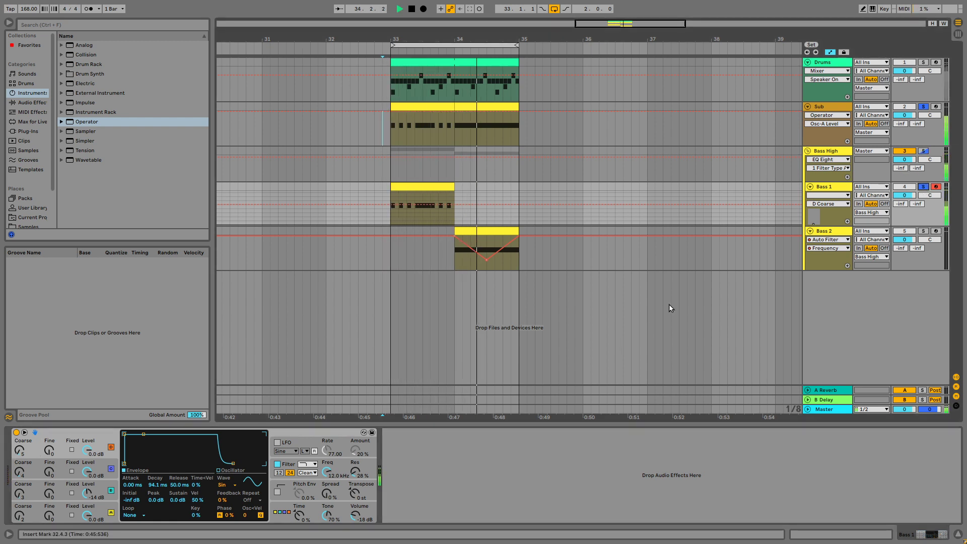
Turn off the filter in Bass 1's Operator and group the device into an Instrument Rack.
left_click(278, 464)
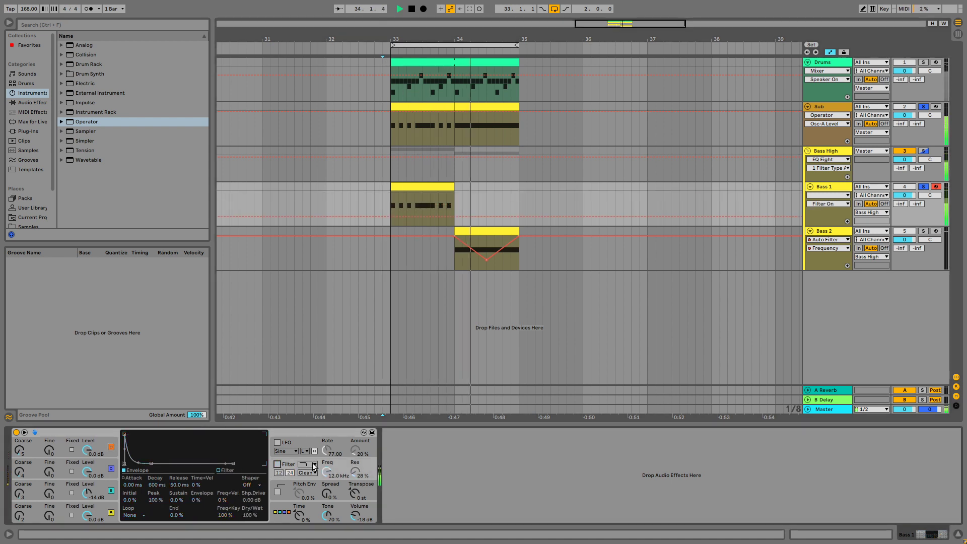
right_click(88, 432)
left_click(113, 327)
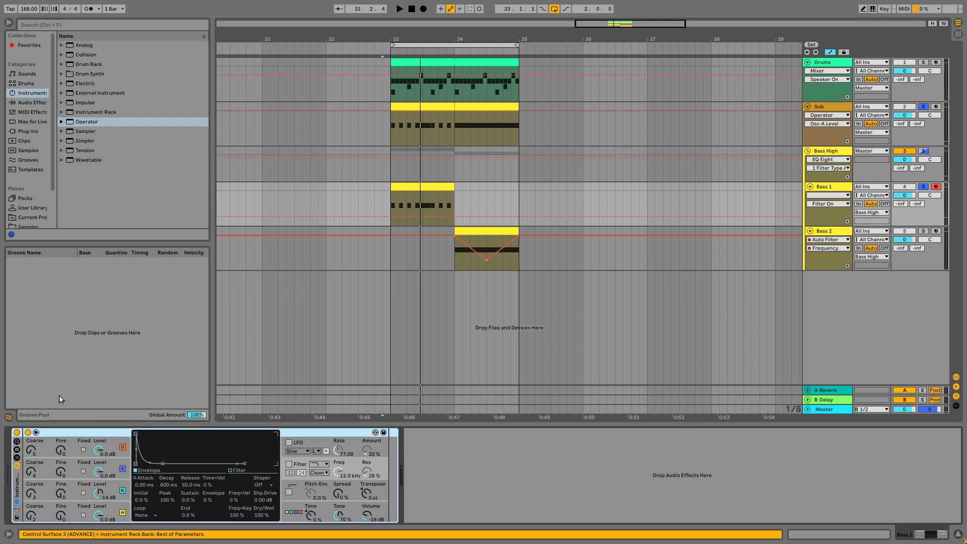
Turn off oscillators C and D in the Bass 1 rack's Operator and duplicate its chain.
left_click(16, 465)
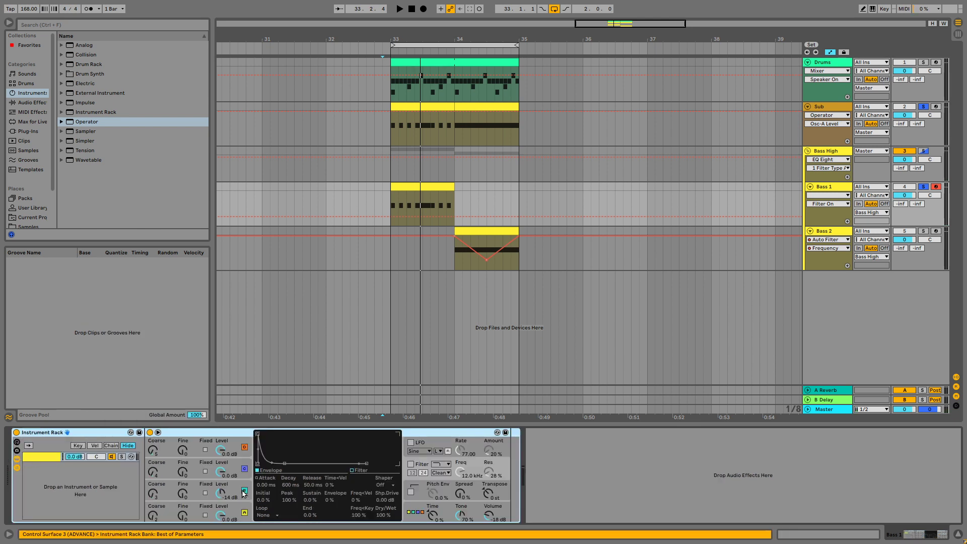
left_click(245, 447)
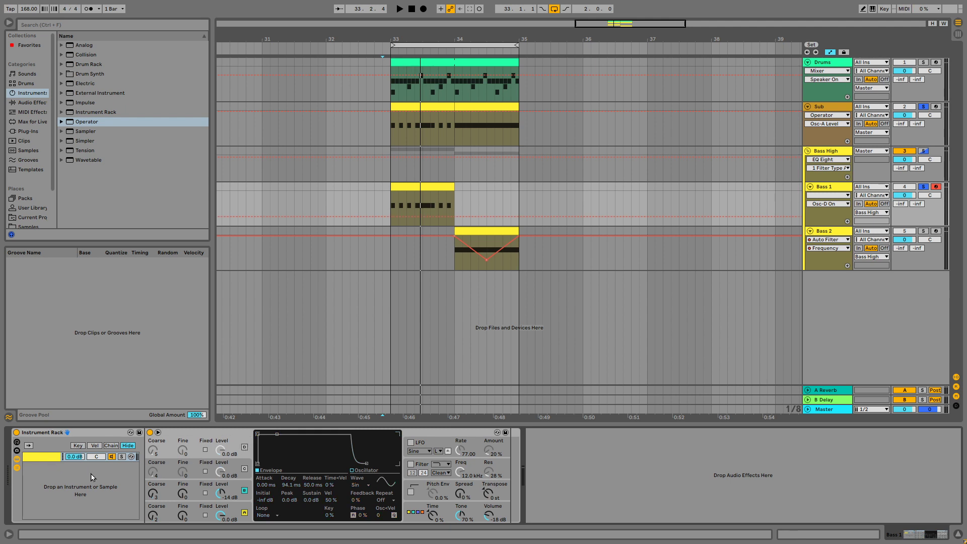
left_click(51, 460)
key("ctrl+d")
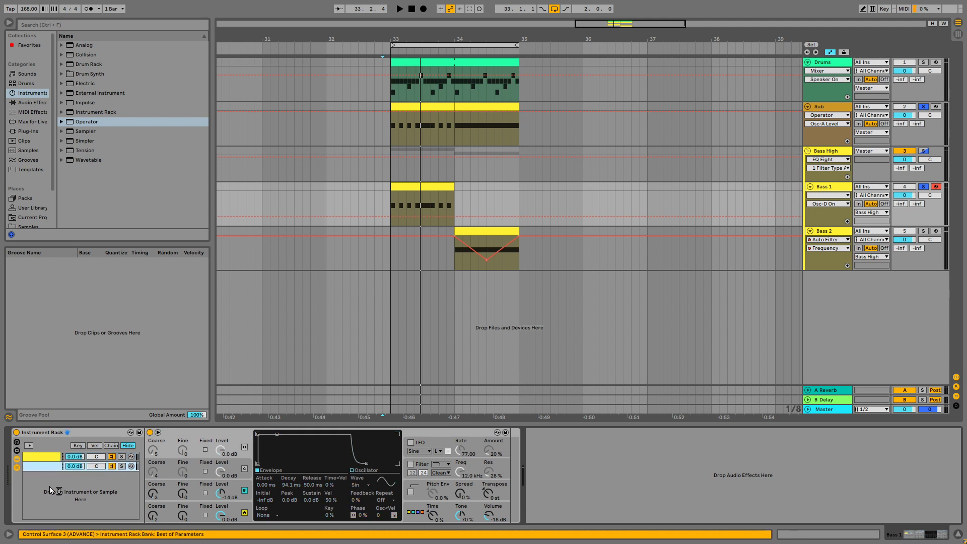
Rename the rack's first chain asdasd and pan the two chains to 50L and 50R.
left_click(49, 459)
left_click(47, 467)
left_click(80, 436)
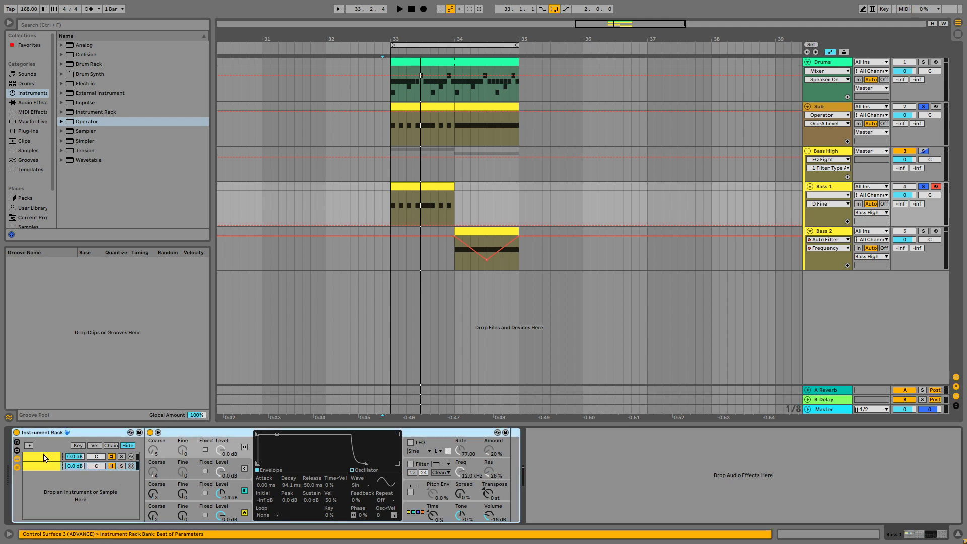
left_click(44, 458)
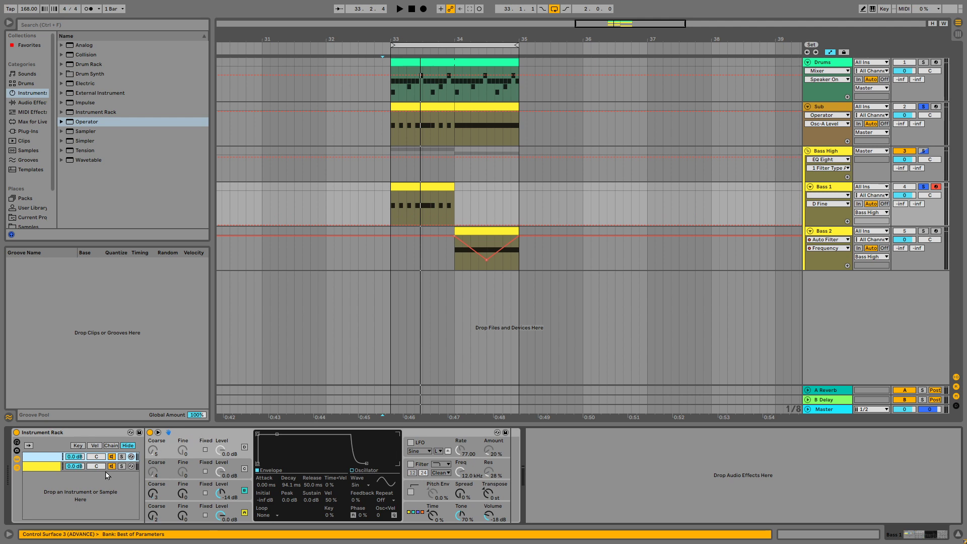
type("asdasd")
key("Return")
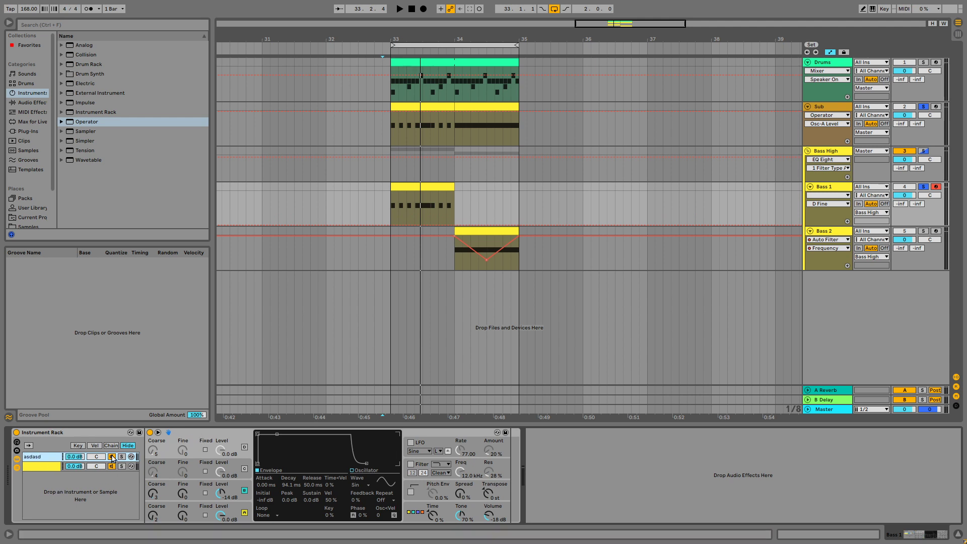
left_click(93, 465)
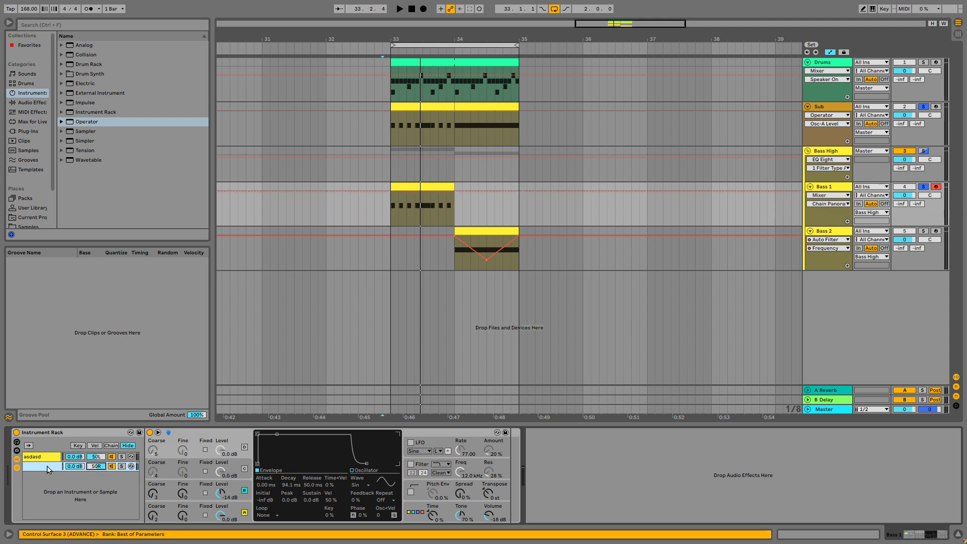
In the asdasd chain's Operator, set the coarse tuning of oscillator A to 3 and B to 5, and play the loop.
key("Up")
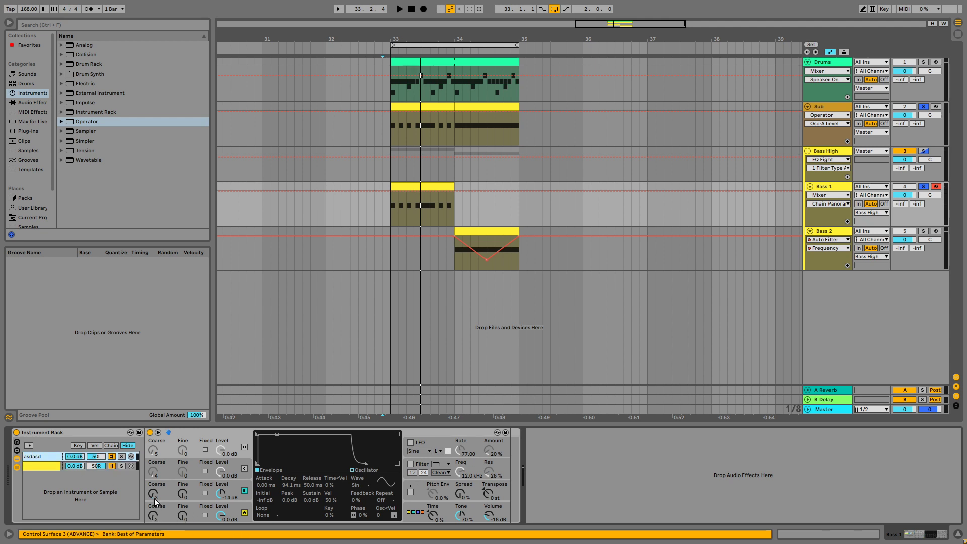
left_click_drag(155, 502, 155, 498)
key("ctrl+z")
left_click(150, 525)
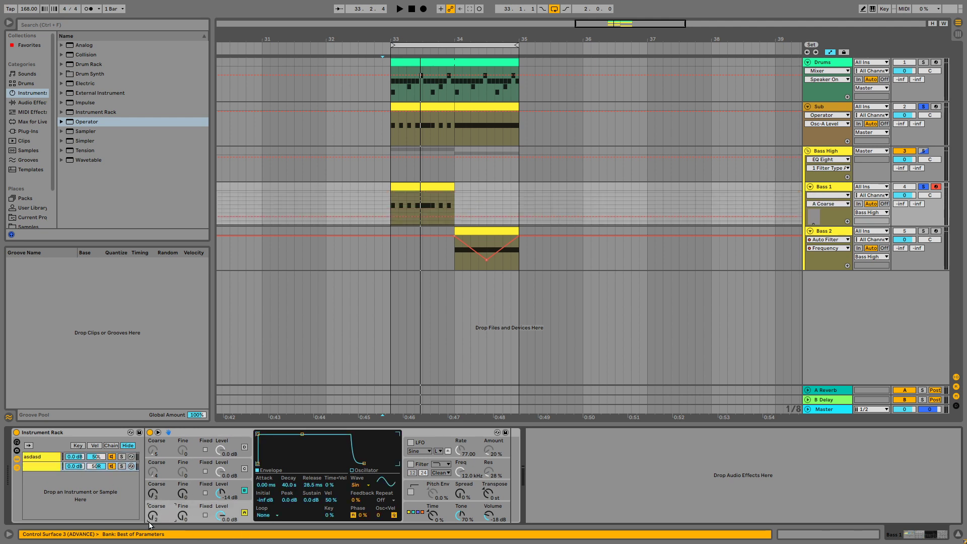
left_click(161, 495)
key("space")
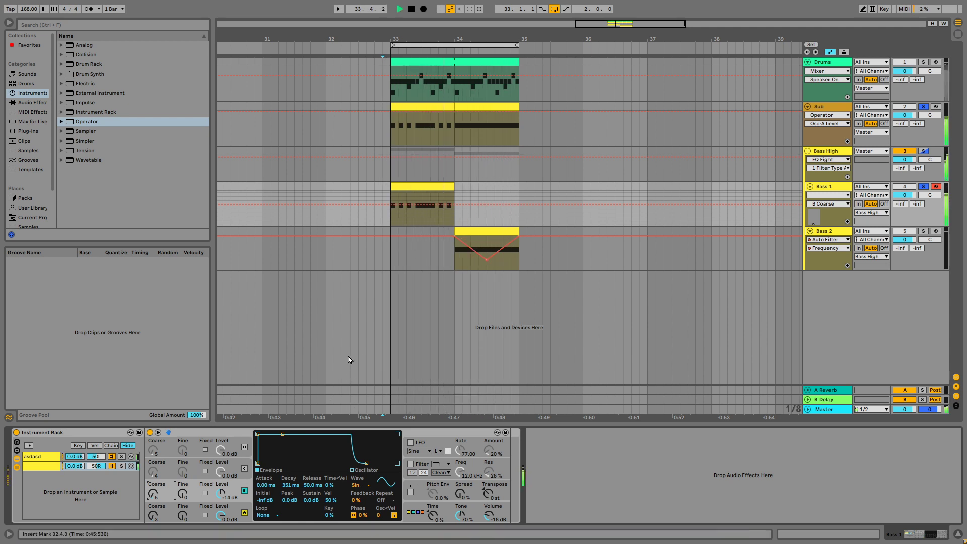
key("space")
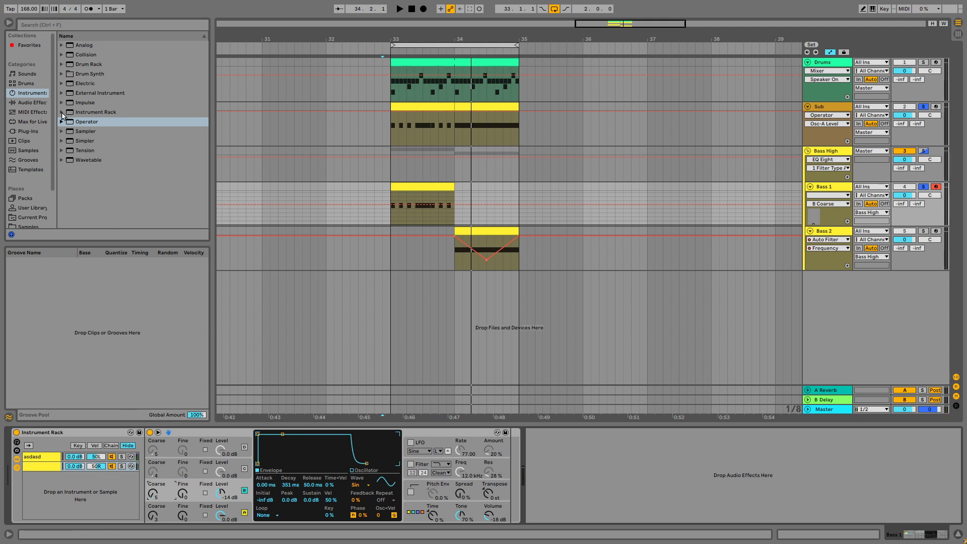
left_click(31, 103)
left_click_drag(202, 106, 193, 204)
double_click(86, 148)
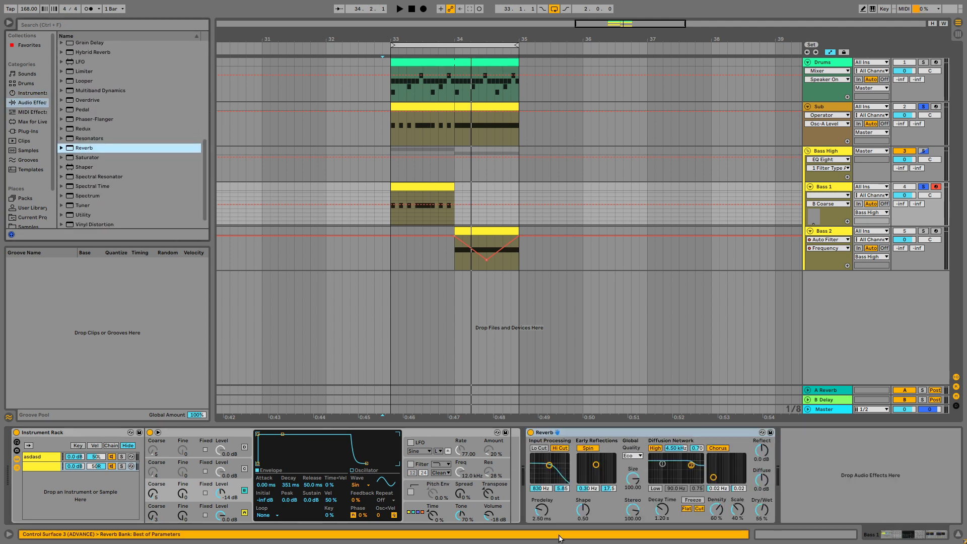
left_click(584, 444)
key("Delete")
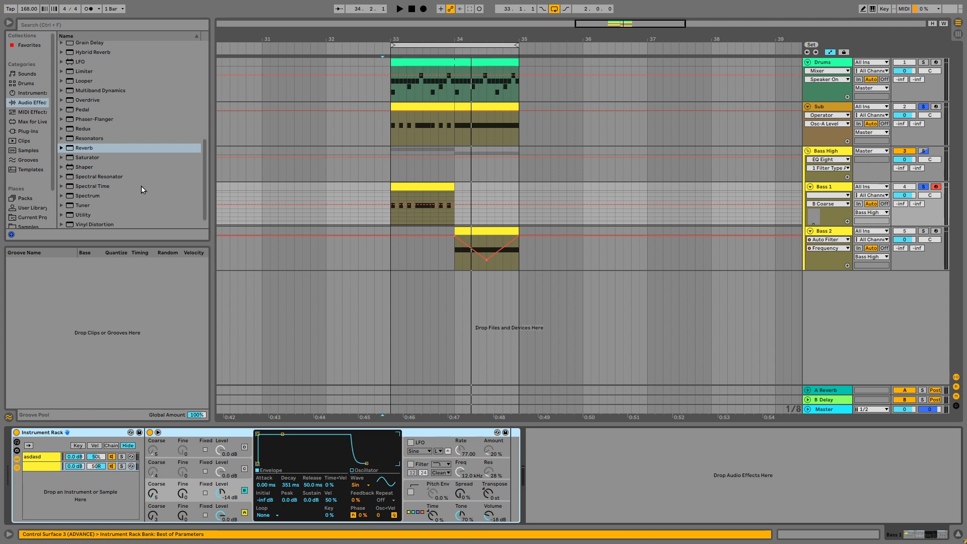
Add a Hybrid Reverb after the Bass 1 instrument rack and set its Blend to 100/0.
scroll(145, 184, "up", 3)
scroll(135, 144, "down", 2)
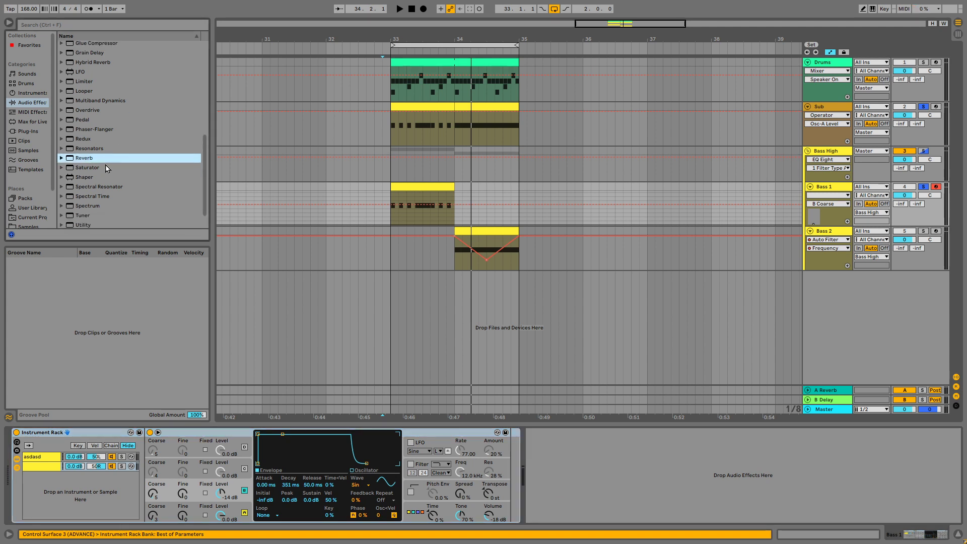
scroll(127, 140, "up", 4)
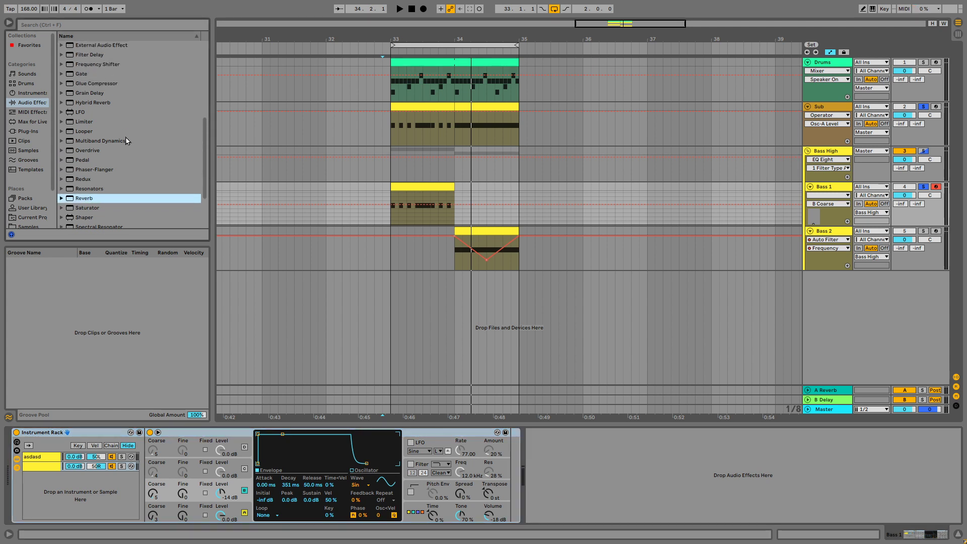
left_click_drag(99, 106, 377, 258)
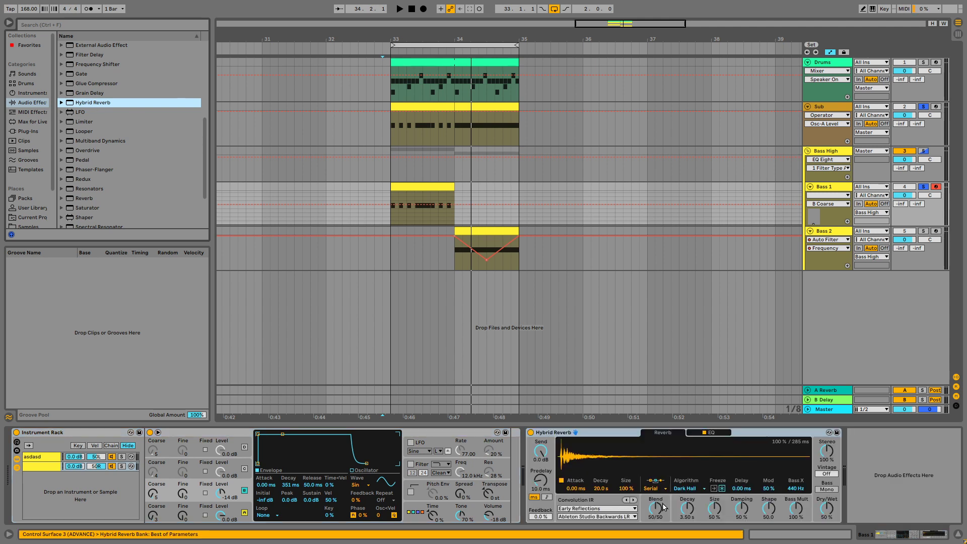
left_click_drag(664, 507, 664, 484)
Audition Springs and switch the convolution category to Made for Drums, using BLDG Studio with a decay of about 218 ms.
left_click(592, 509)
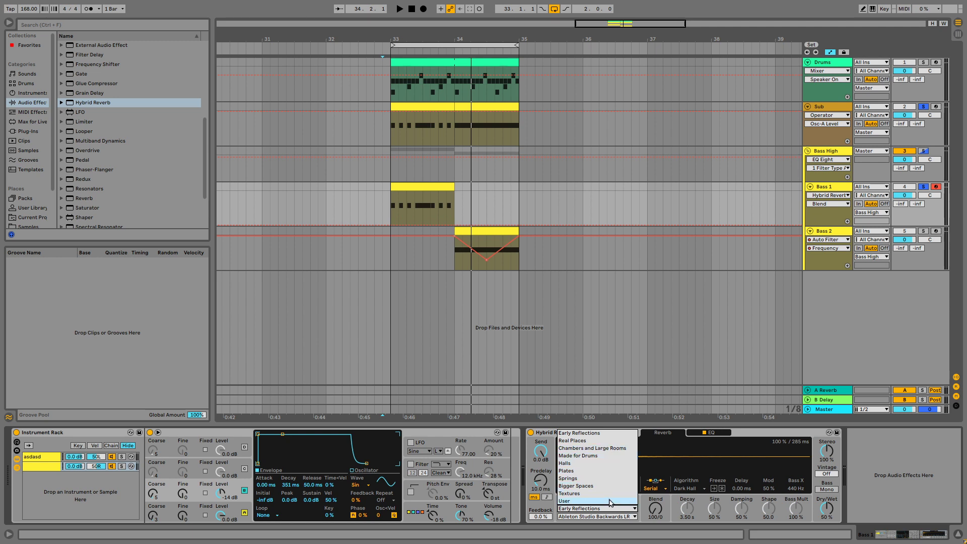
left_click(593, 479)
key("space")
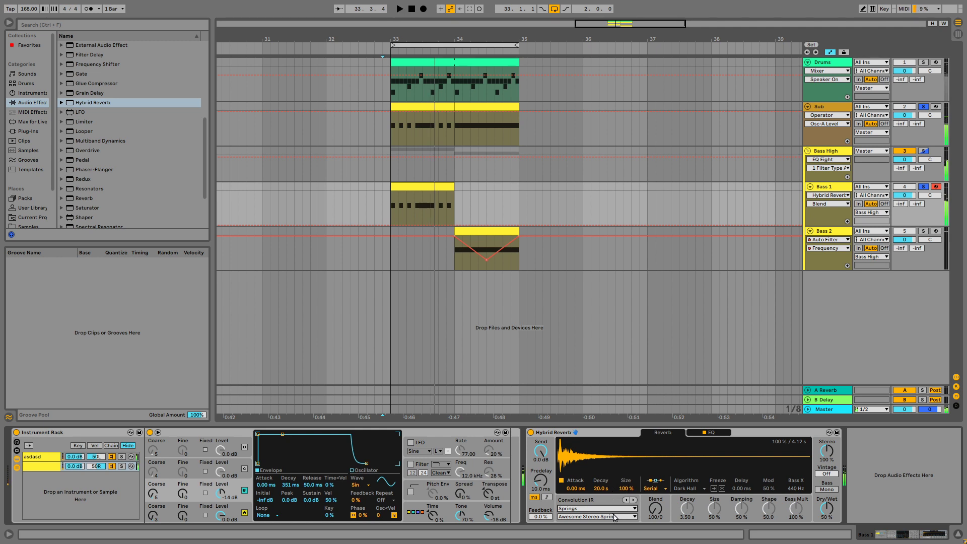
left_click(609, 509)
left_click(587, 459)
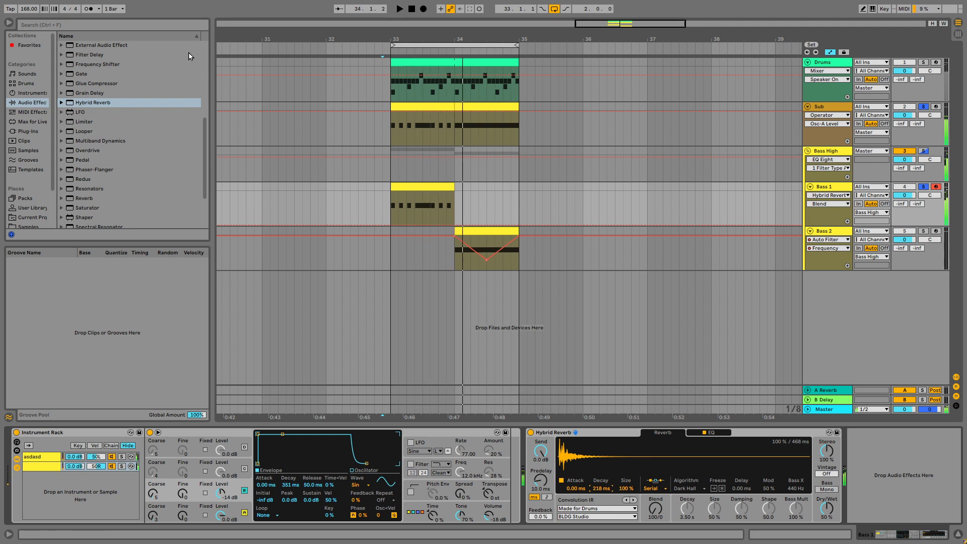
scroll(141, 141, "up", 2)
left_click(141, 143)
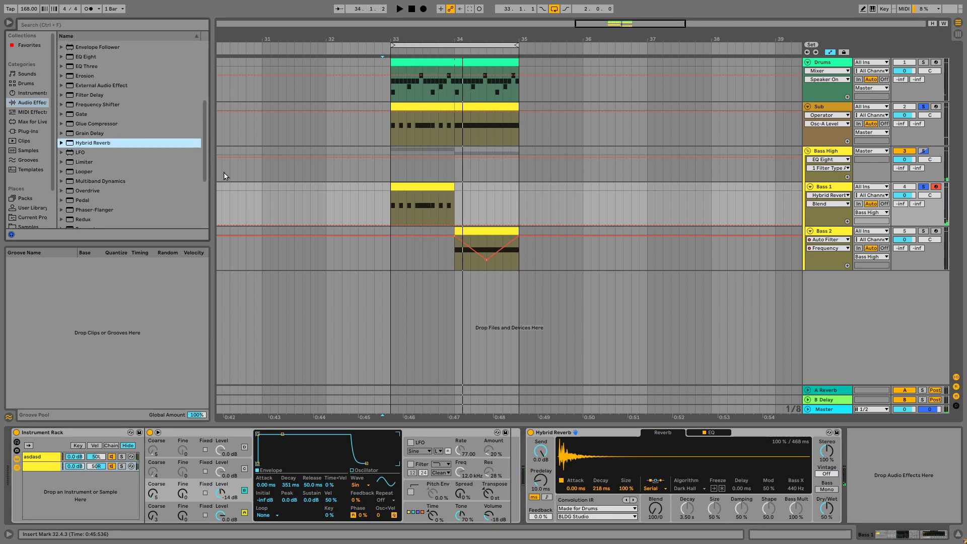
scroll(145, 179, "up", 1)
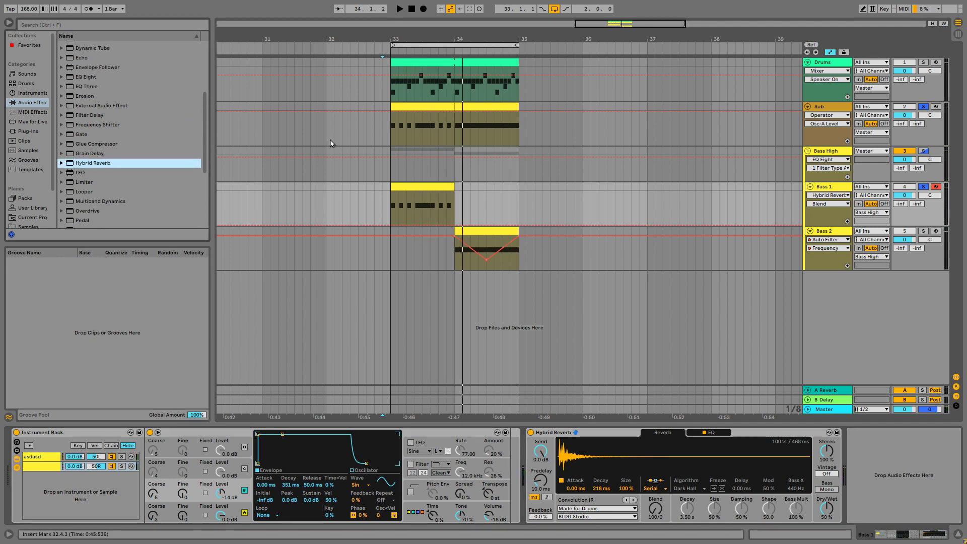
left_click(711, 433)
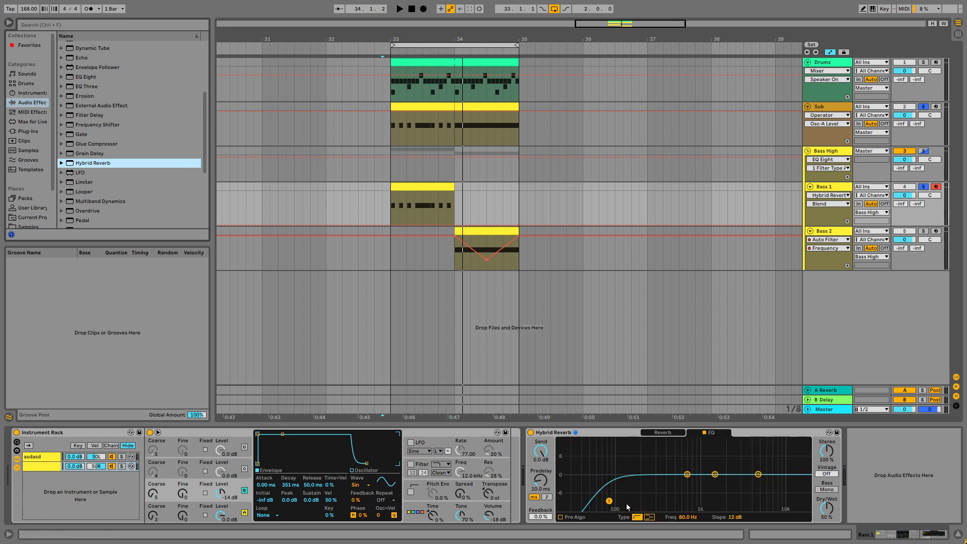
left_click(667, 434)
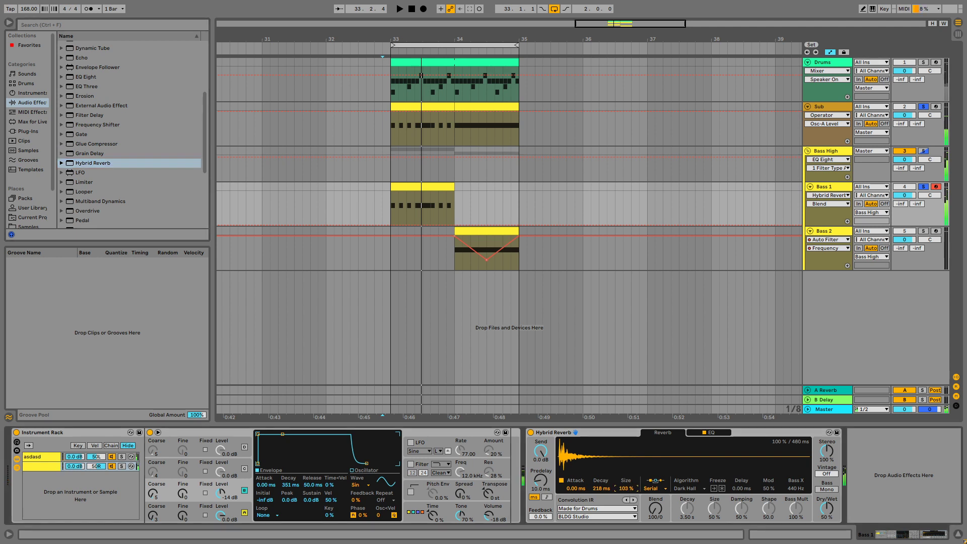
Audition the drum impulse responses up to Kick Verb LR, with size at 26% and decay raised to about 11.7 s.
left_click(634, 500)
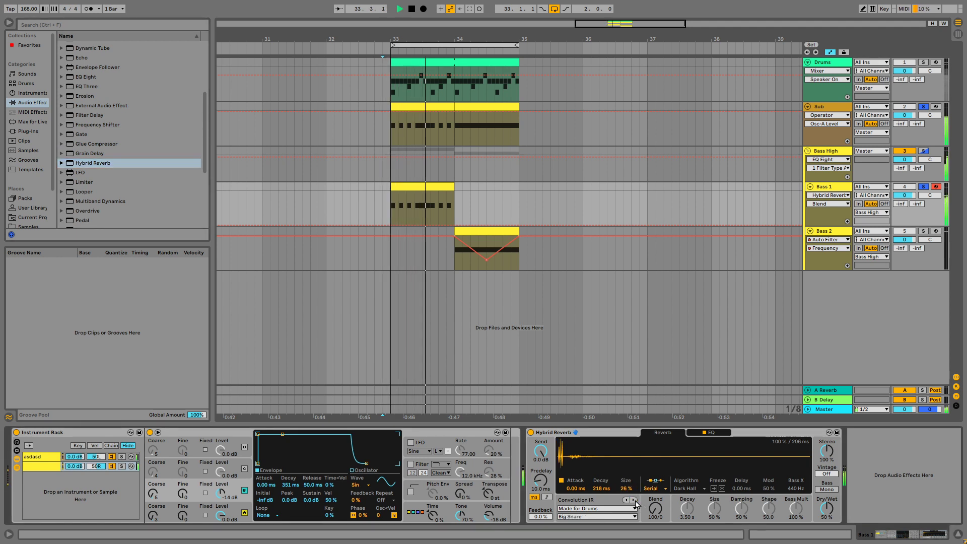
left_click(634, 500)
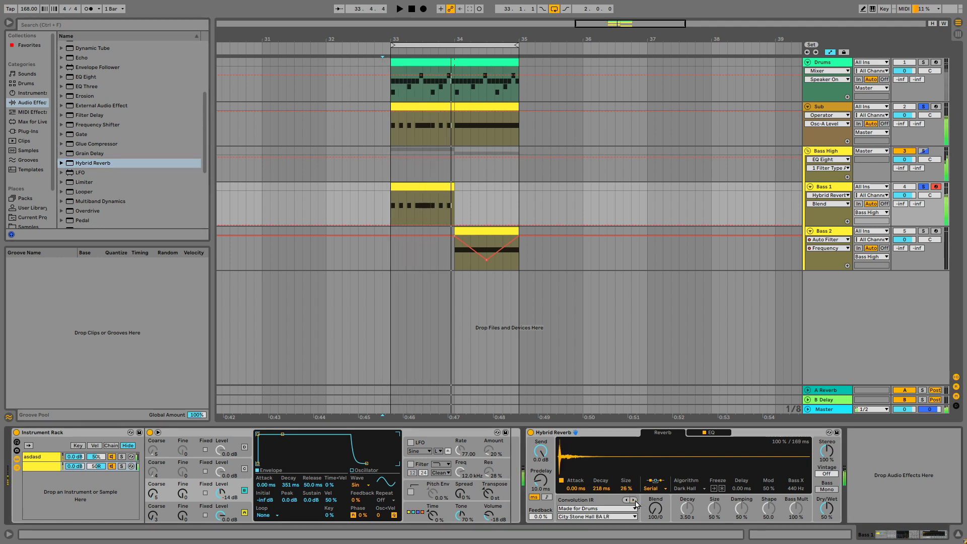
left_click(634, 501)
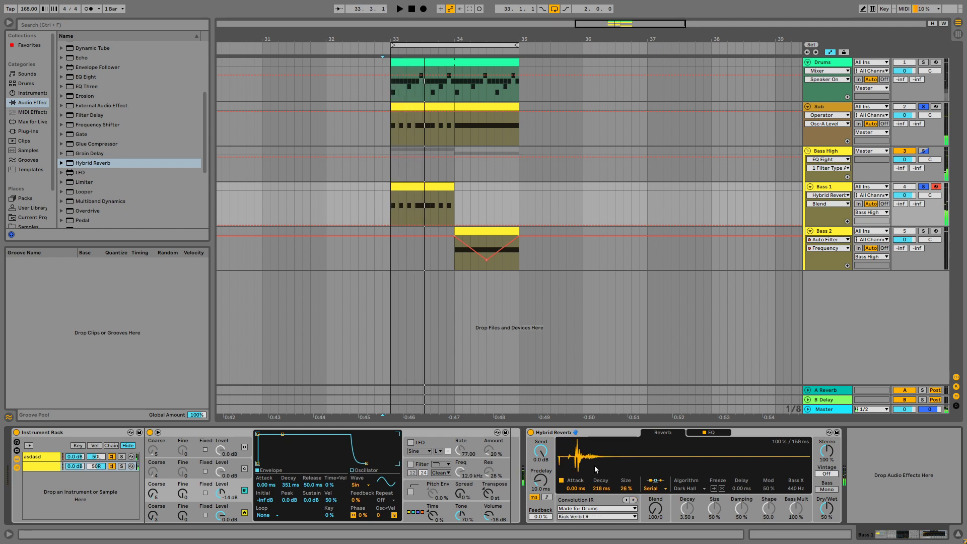
left_click_drag(601, 488, 601, 443)
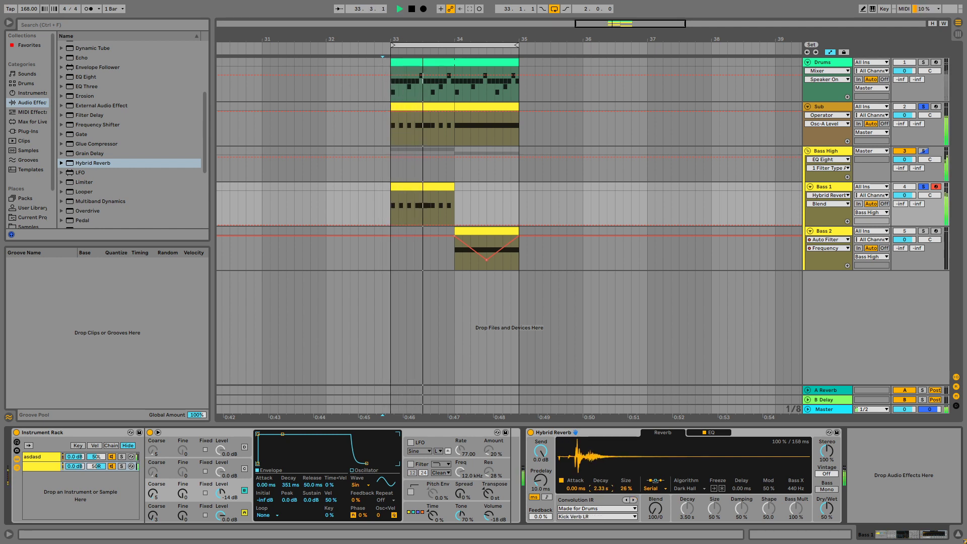
Audition the following impulse responses up to Percussions LR and set Hybrid Reverb's Dry/Wet to 100%.
left_click(634, 500)
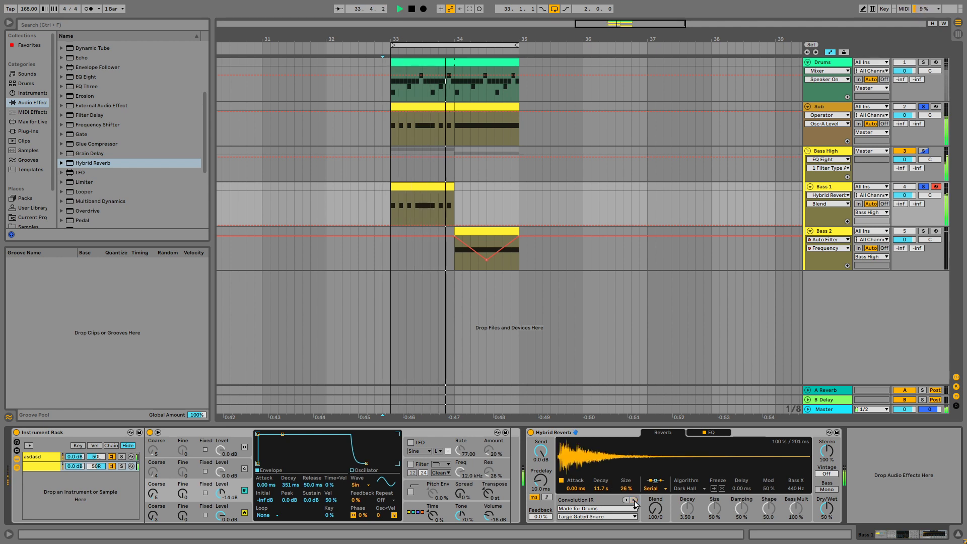
left_click(634, 500)
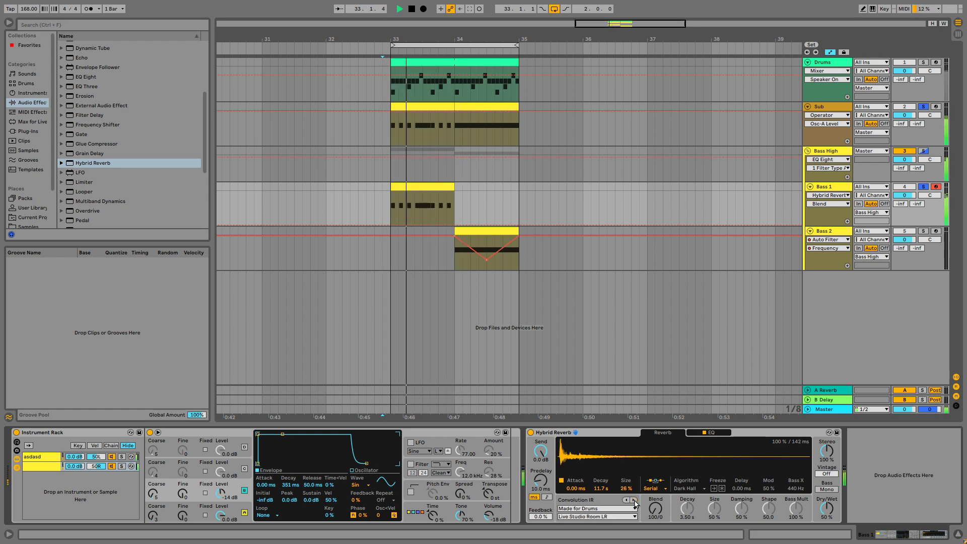
left_click(634, 501)
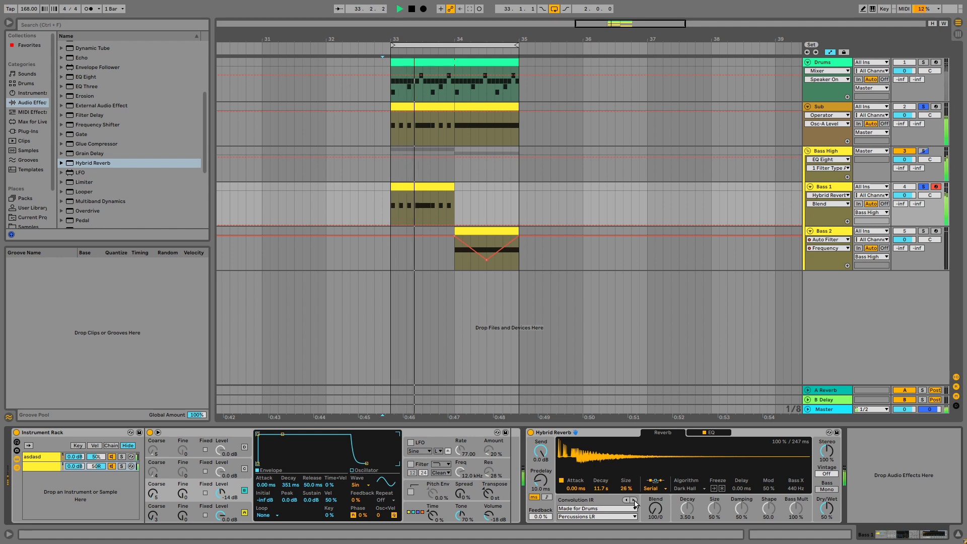
key("space")
key("space")
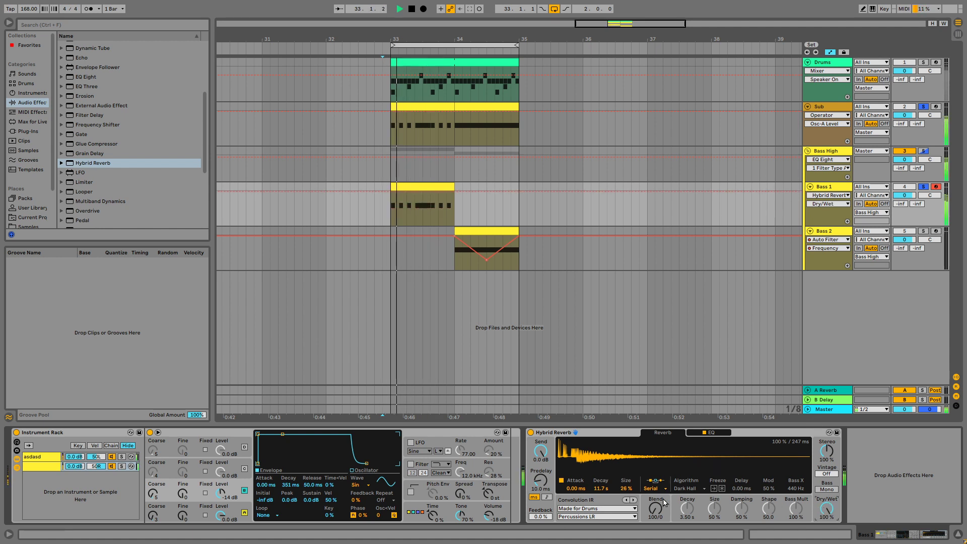
Audition the Made for Drums impulse responses Snare Ambience, The Metal Garage and Winery LR.
left_click(634, 501)
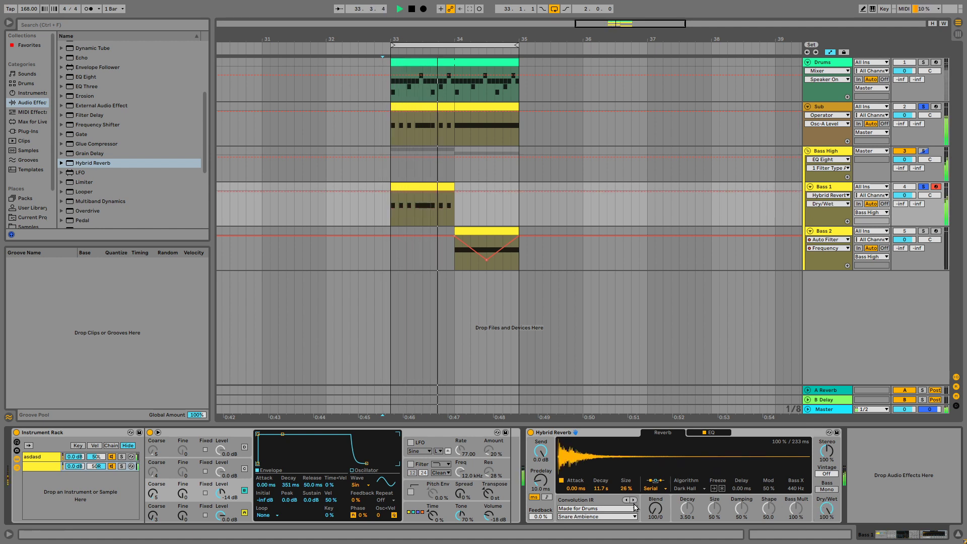
left_click(633, 500)
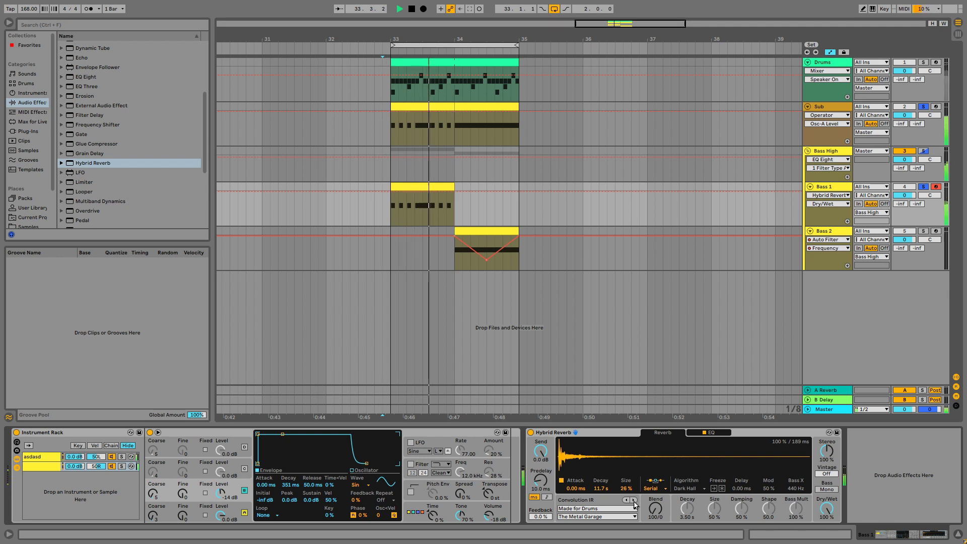
left_click(633, 501)
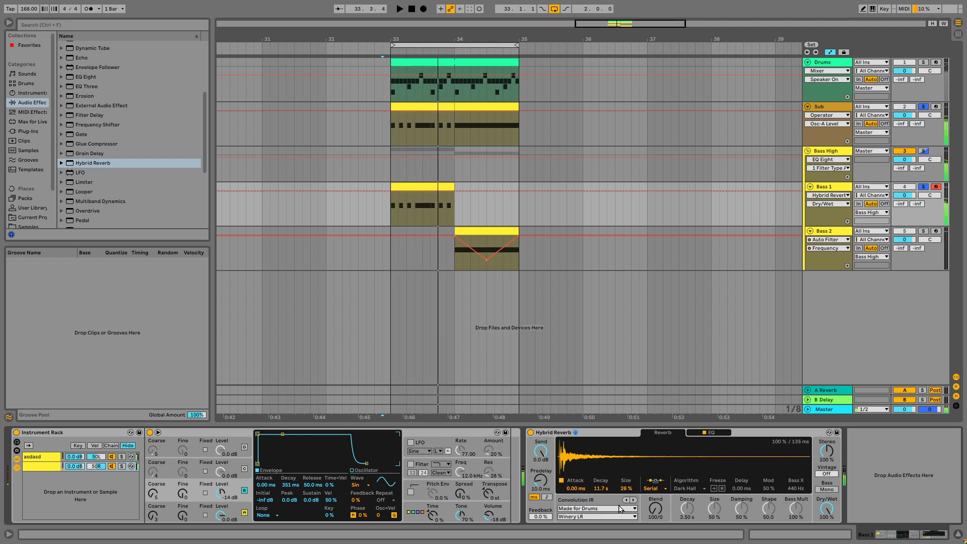
Switch the convolution category to Plates, using Classic Plate 1 with 20.0 s decay and 20% size, and inspect the reverb's EQ.
left_click(621, 508)
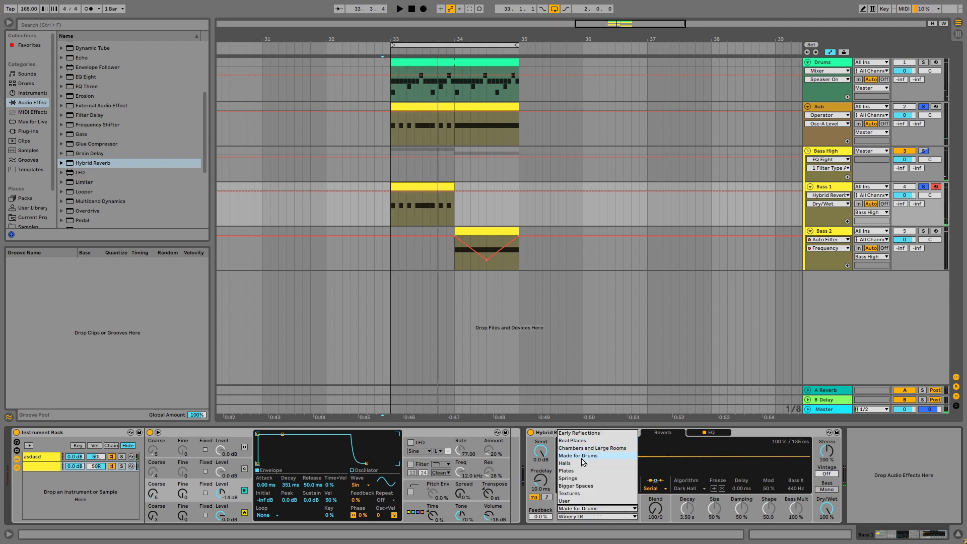
left_click(566, 471)
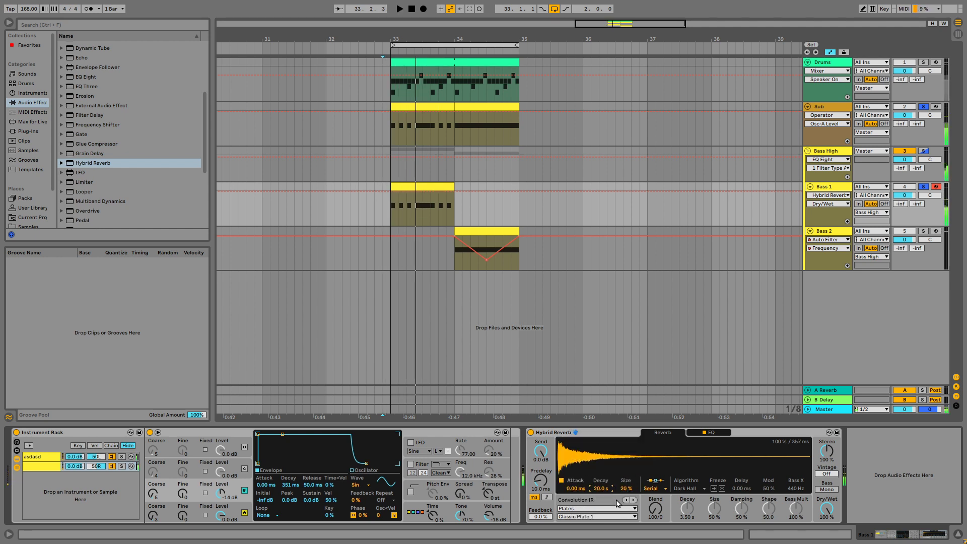
left_click(634, 500)
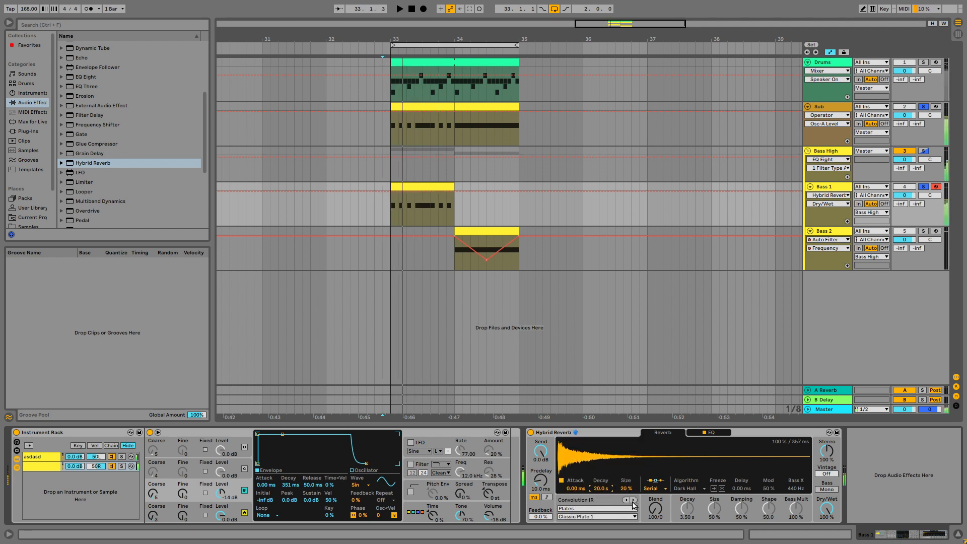
left_click(711, 432)
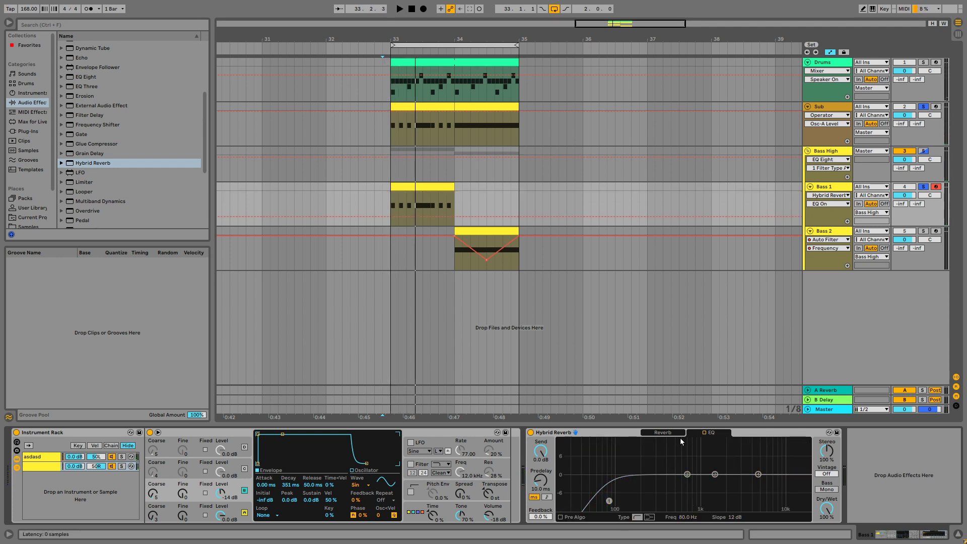
key("space")
left_click(655, 432)
Audition the plate impulse responses up to Digital Rich Plate 2 LR, with size at 46%, and set Dry/Wet to 75%.
left_click_drag(631, 492, 636, 501)
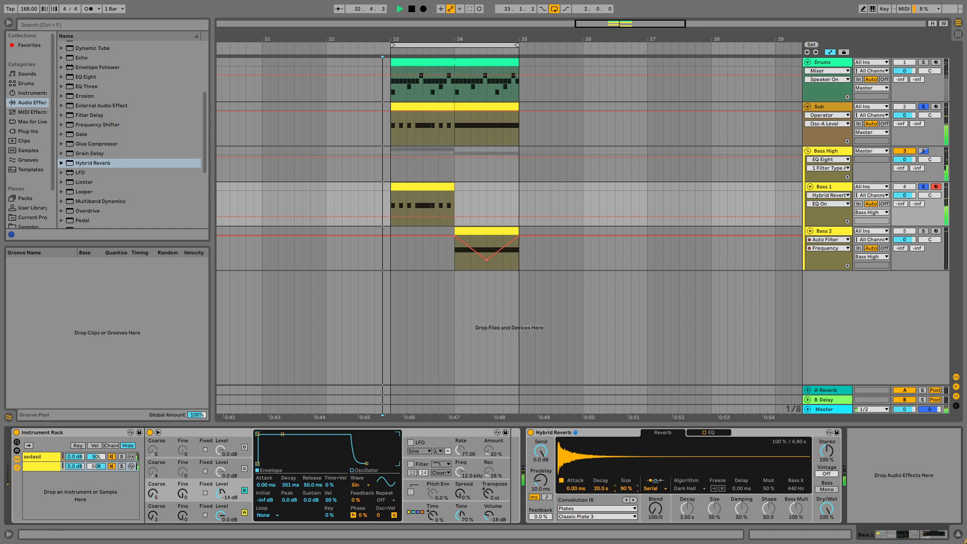
left_click(634, 500)
left_click_drag(825, 510, 825, 526)
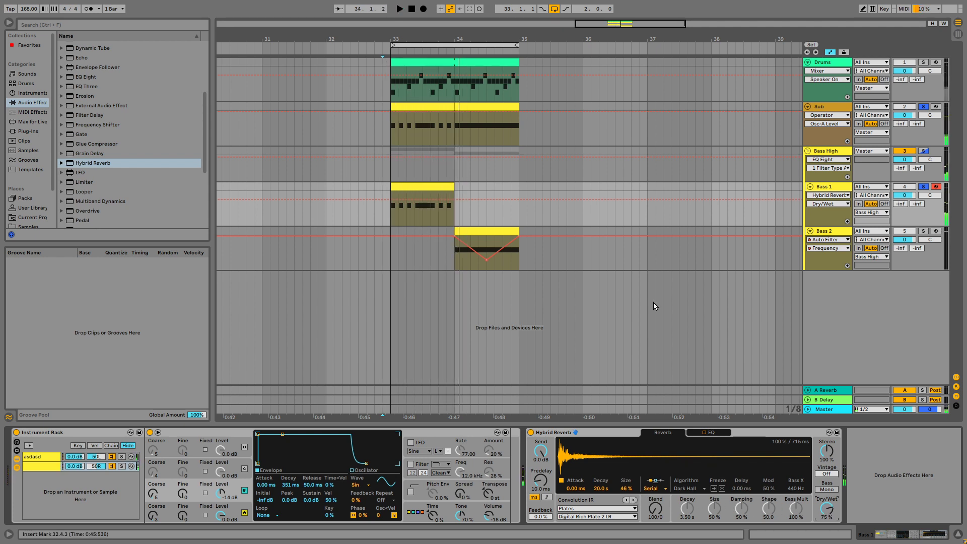
Solo the Drums track along with the basses and play the loop.
left_click(924, 62)
key("space")
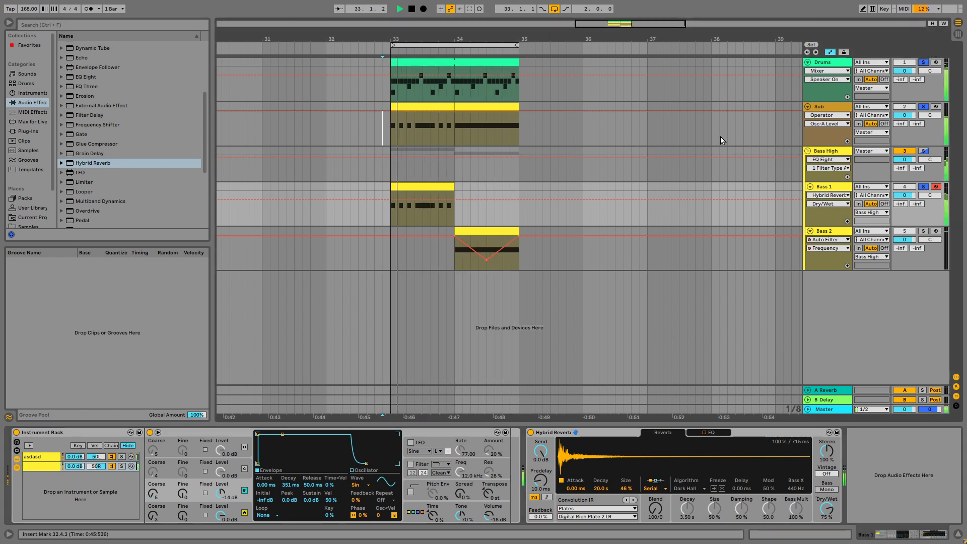
key("space")
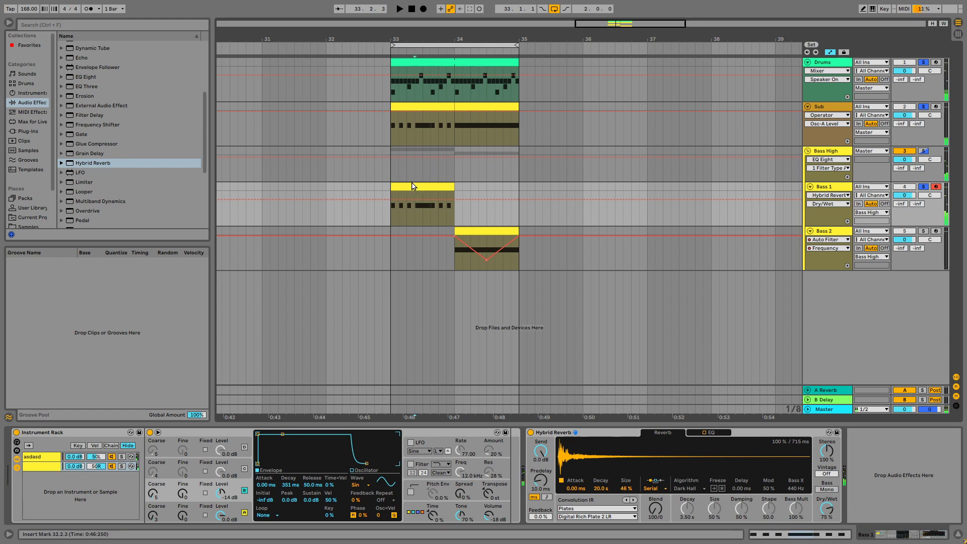
Transpose the first three notes of the Bass 1 clip to A#0, A0 and G#0 and play the loop.
double_click(405, 187)
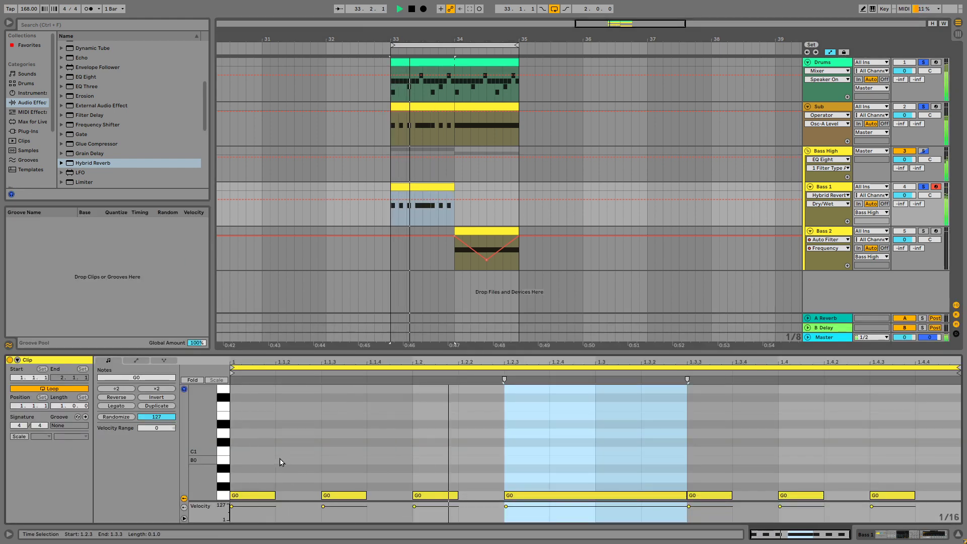
left_click_drag(265, 455, 252, 496)
left_click_drag(379, 454, 366, 518)
left_click_drag(475, 465, 454, 506)
key("Up")
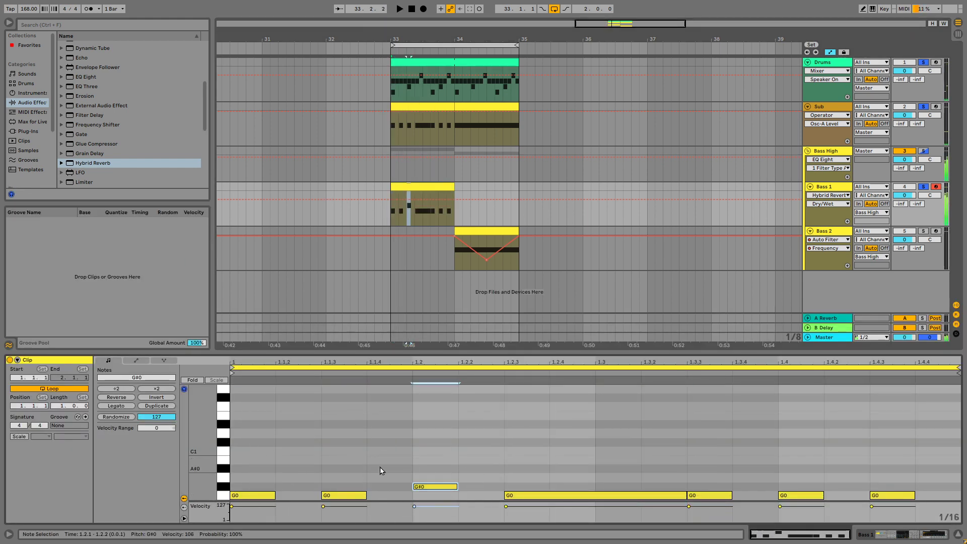
left_click_drag(381, 469, 359, 499)
key("Up")
key("Up")
left_click_drag(291, 460, 270, 498)
key("Up")
key("Up")
key("Up")
key("space")
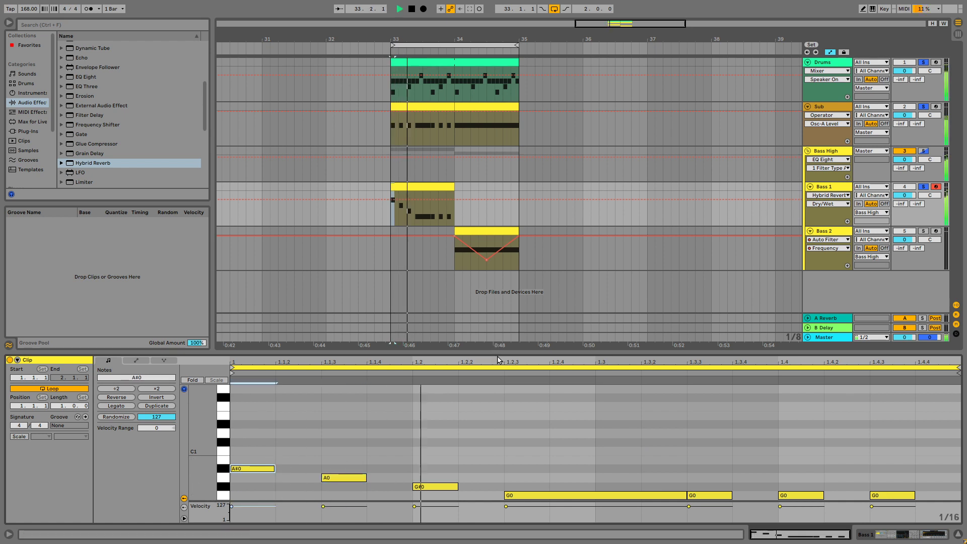
Set the Bass 1 Hybrid Reverb's convolution size to 20% and decay to 5.33 s while playing the loop.
left_click(820, 190)
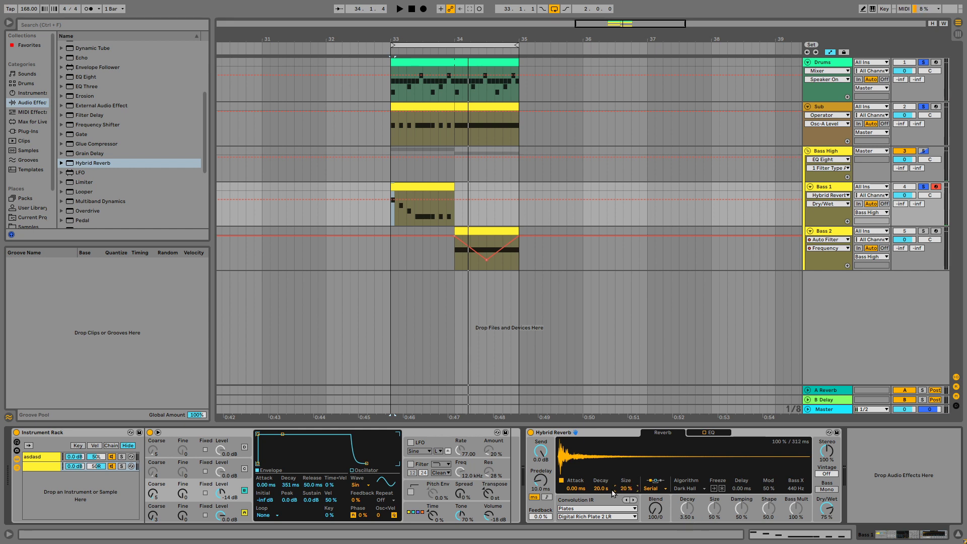
key("space")
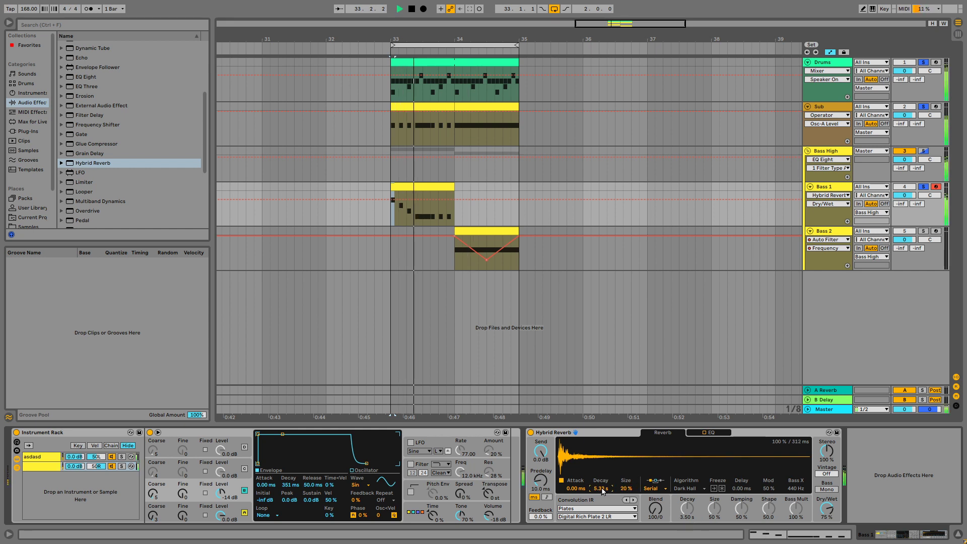
key("space")
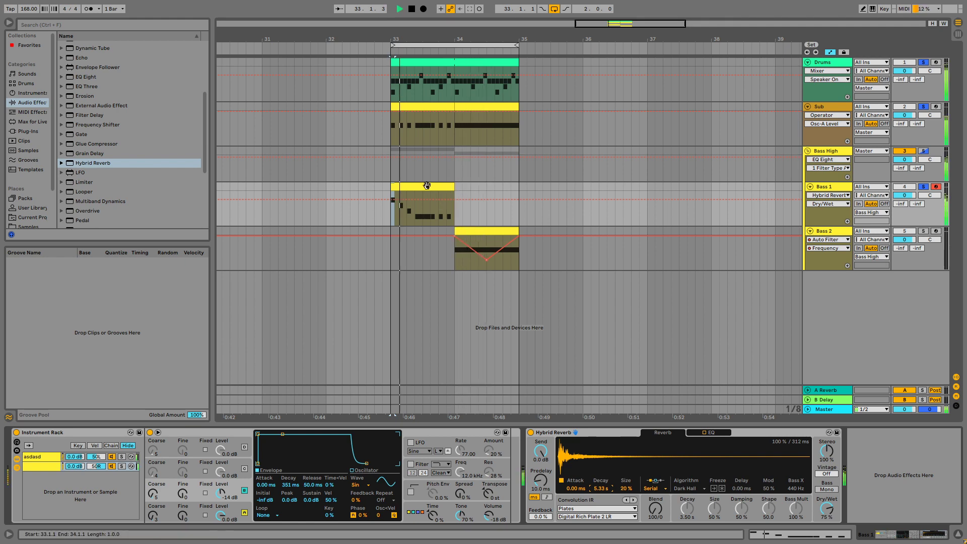
Change the first three notes of the Bass 1 clip to rise through G0, G#0 and A0, and listen.
left_click(409, 209)
scroll(310, 460, "down", 1)
left_click_drag(300, 414, 259, 468)
key("Down")
key("Down")
key("Down")
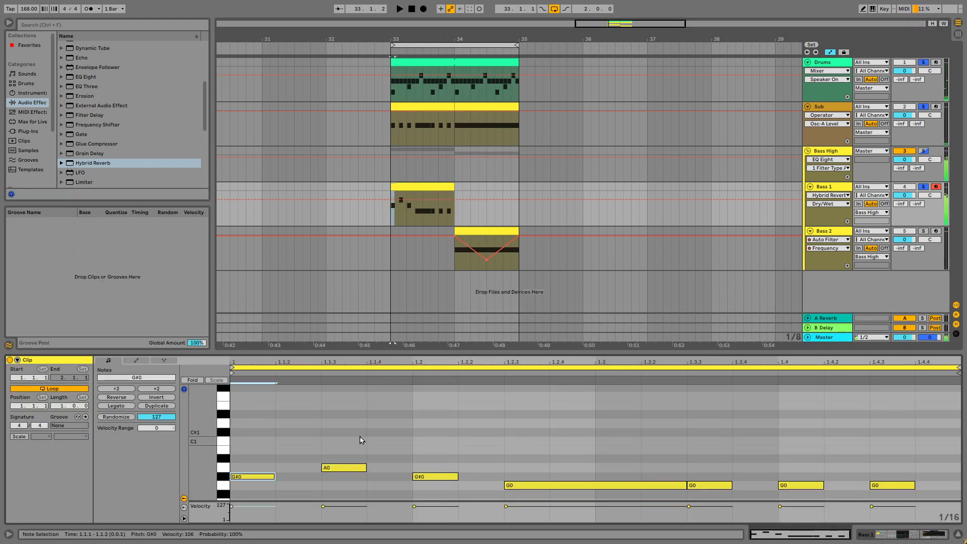
left_click_drag(360, 435, 335, 507)
key("Down")
left_click_drag(431, 442, 411, 483)
key("Up")
key("space")
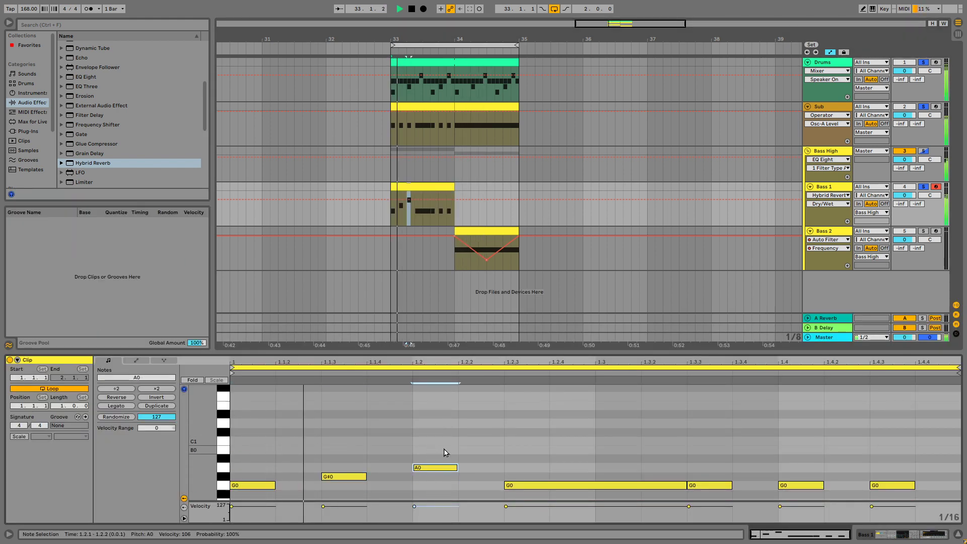
key("space")
Transpose the long Bass 1 note to A#0, the 1.3.3 note to A0 and the 1.4 note to G#0, and play the loop.
left_click_drag(497, 448, 510, 488)
key("Up")
key("Up")
key("Up")
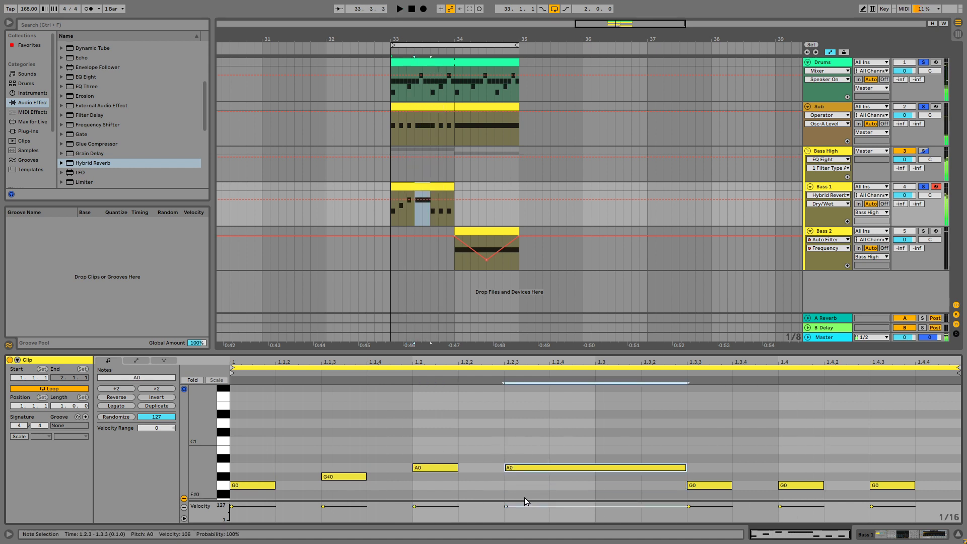
left_click(706, 485)
key("Up")
key("Up")
left_click_drag(784, 457, 786, 490)
key("Up")
key("space")
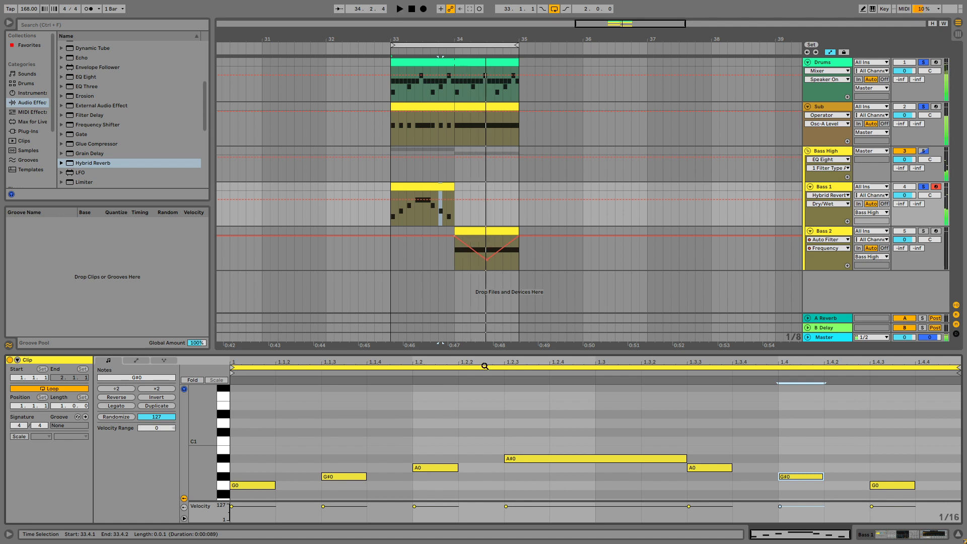
key("space")
key("space")
key("space")
Move all transposed notes of the Bass 1 clip back down to G0 and play the loop.
left_click_drag(544, 432, 564, 461)
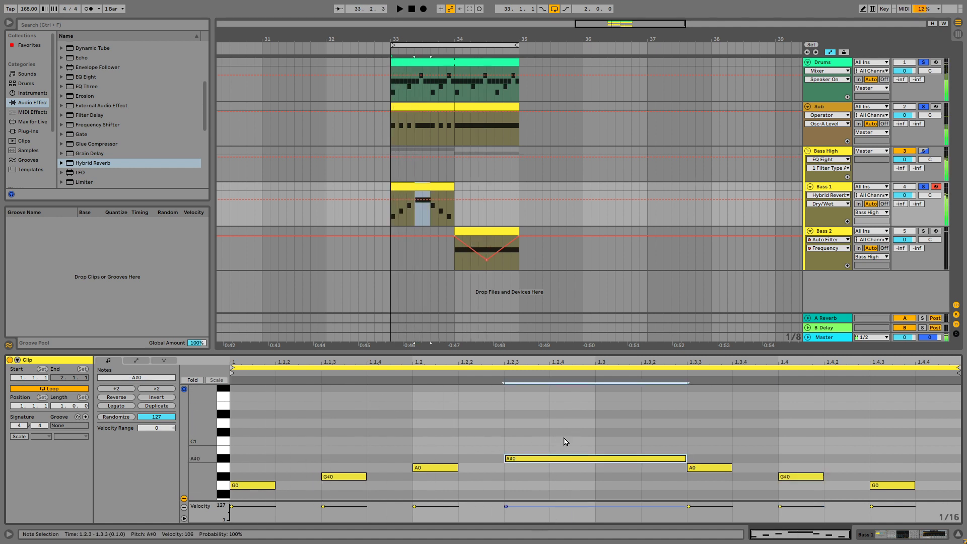
key("Down")
key("Down")
key("Down")
left_click(414, 483)
left_click_drag(415, 482, 423, 462)
key("Down")
key("Down")
left_click_drag(359, 434, 335, 491)
key("Down")
left_click_drag(721, 432, 728, 468)
key("Down")
key("Down")
left_click(801, 477)
key("Down")
left_click(891, 485)
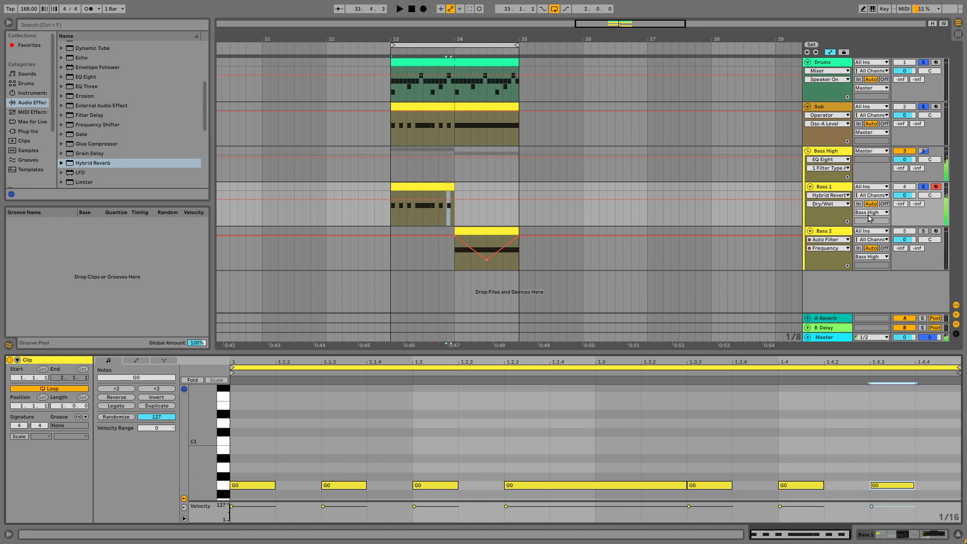
key("space")
key("space")
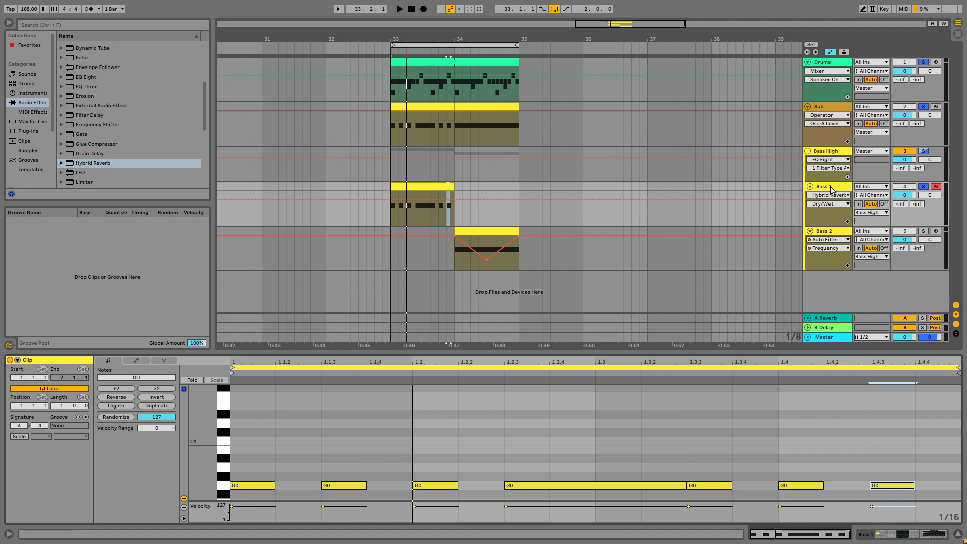
Show the B Coarse automation of Operator on the Bass 1 track over bar 33.
double_click(832, 190)
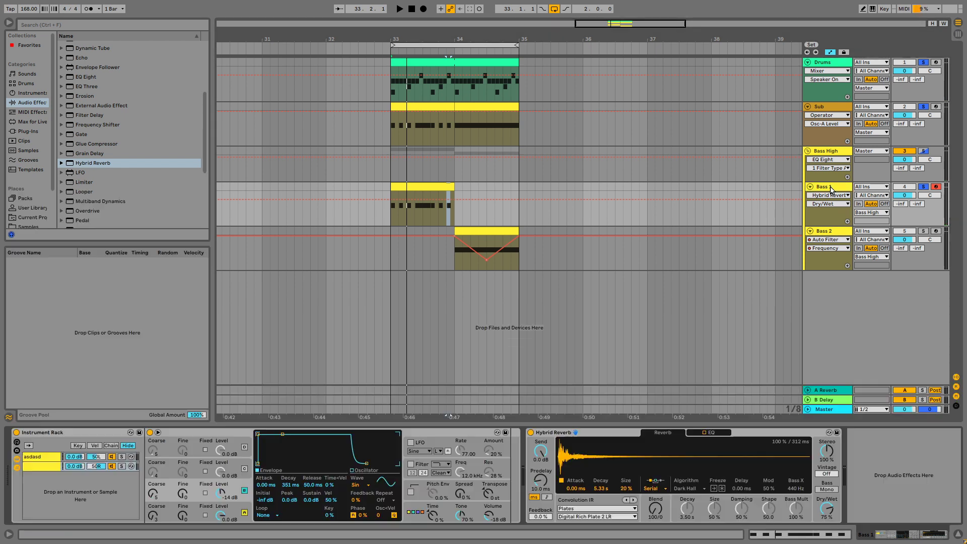
left_click(154, 496)
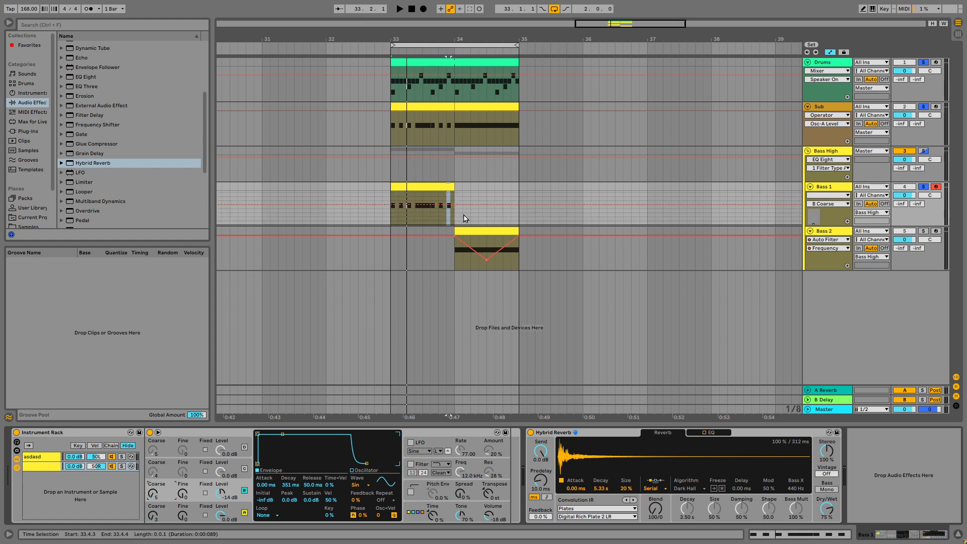
left_click_drag(465, 219, 392, 216)
key("z")
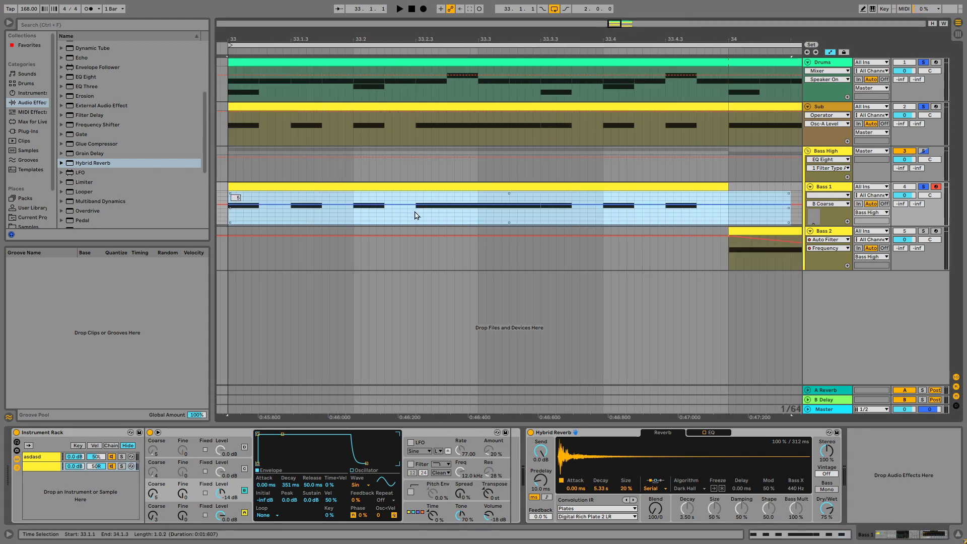
Draw stepped B Coarse automation on the Bass 1 notes in bar 33 at a 1/16 grid and play it.
left_click(293, 217)
key("b")
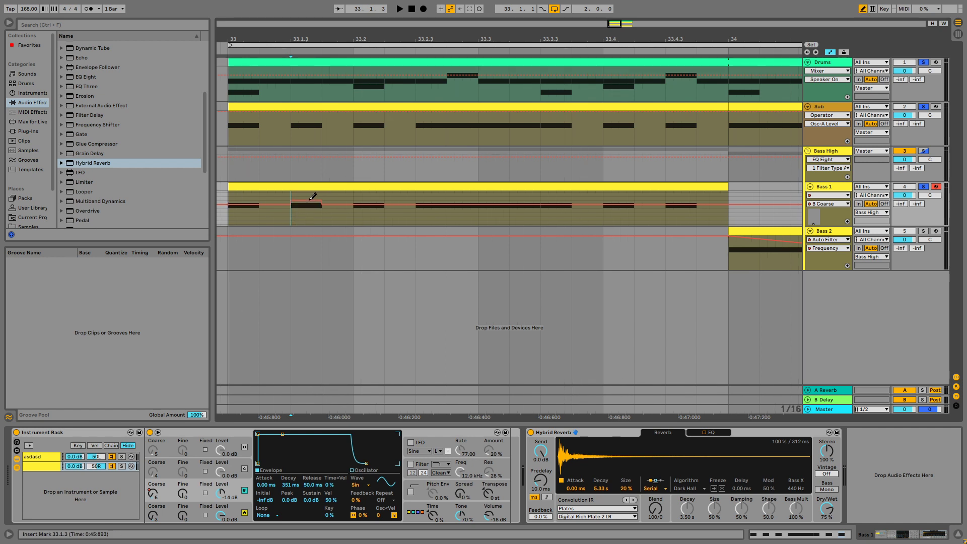
left_click_drag(365, 197, 366, 193)
mouse_move(430, 193)
left_mouse_down()
mouse_move(435, 213)
mouse_move(448, 197)
left_mouse_up()
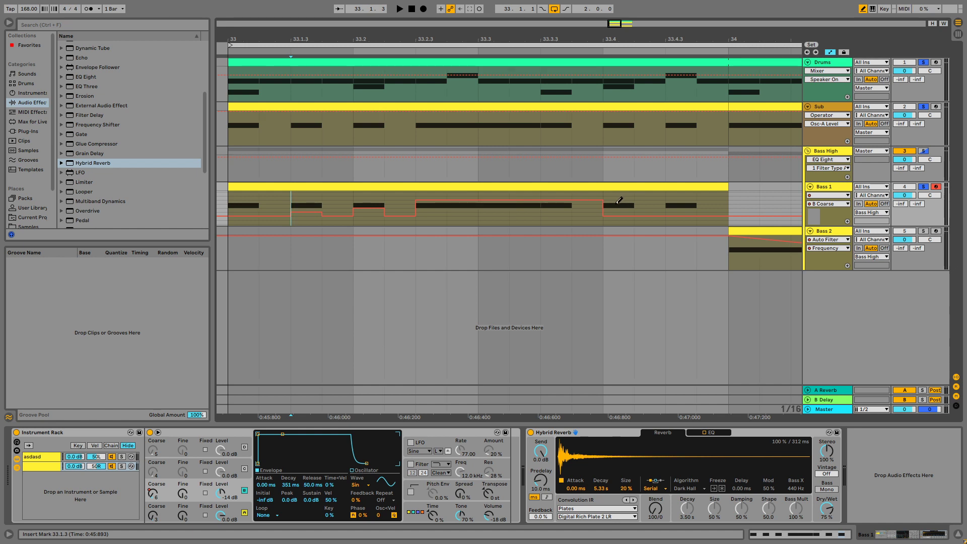
key("space")
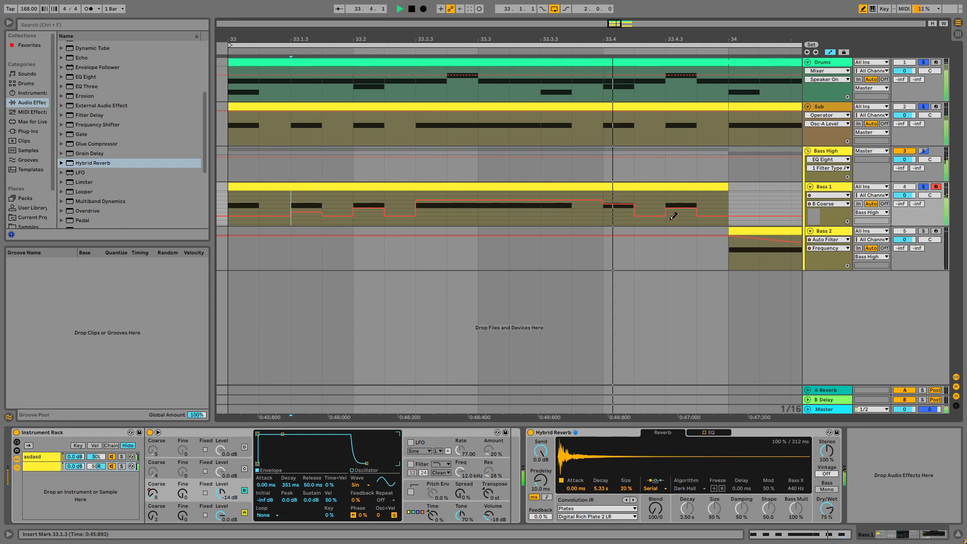
Lower the B Coarse automation step under the long Bass 1 note starting at 33.2.3 and play the loop.
key("space")
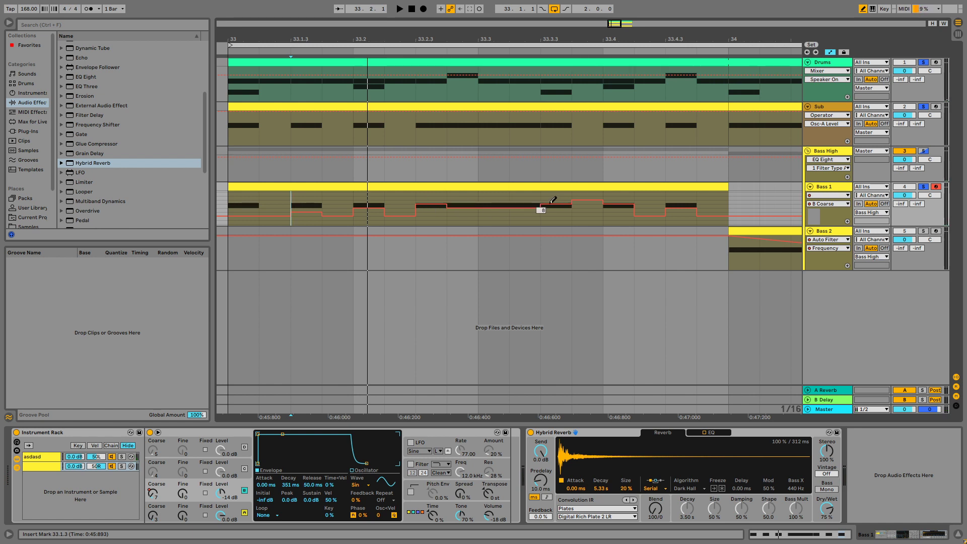
key("space")
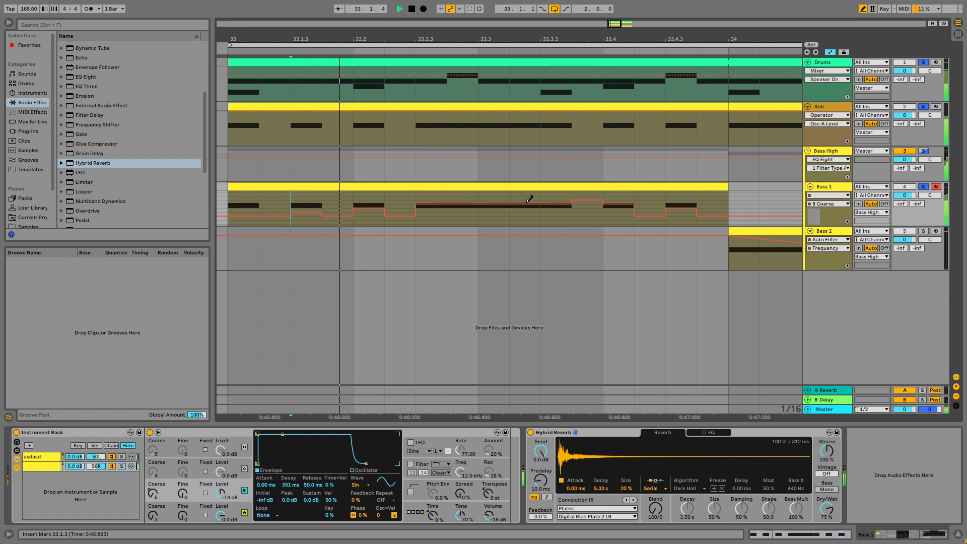
key("space")
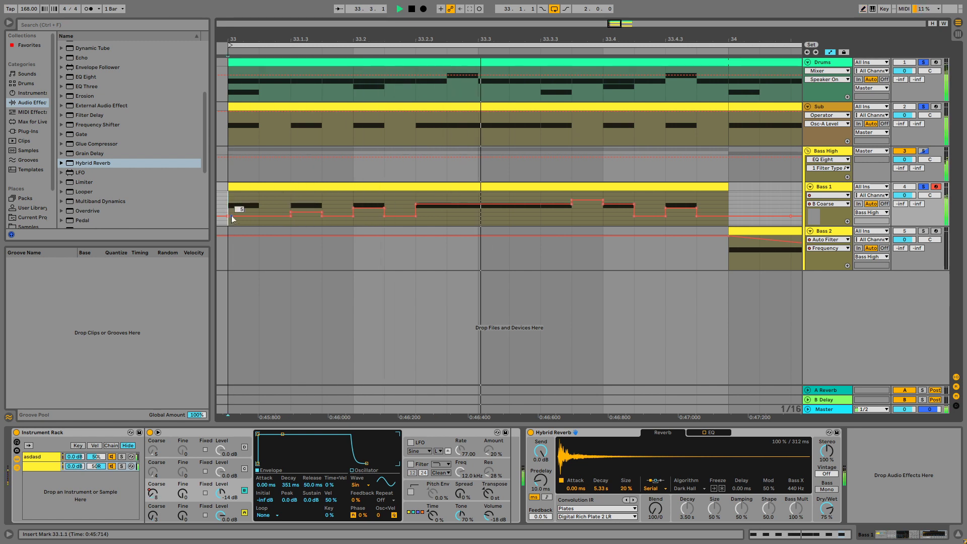
Undo the drawn B Coarse automation steps on Bass 1 and play the loop again.
key("space")
key("ctrl+z")
key("ctrl+z")
key("ctrl+z")
key("ctrl+z")
key("ctrl+z")
key("ctrl+z")
key("ctrl+z")
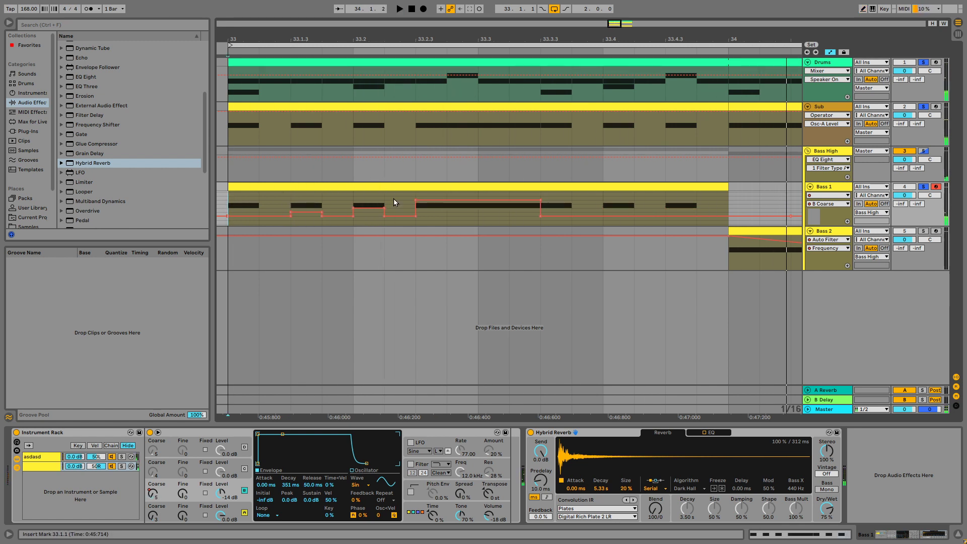
key("space")
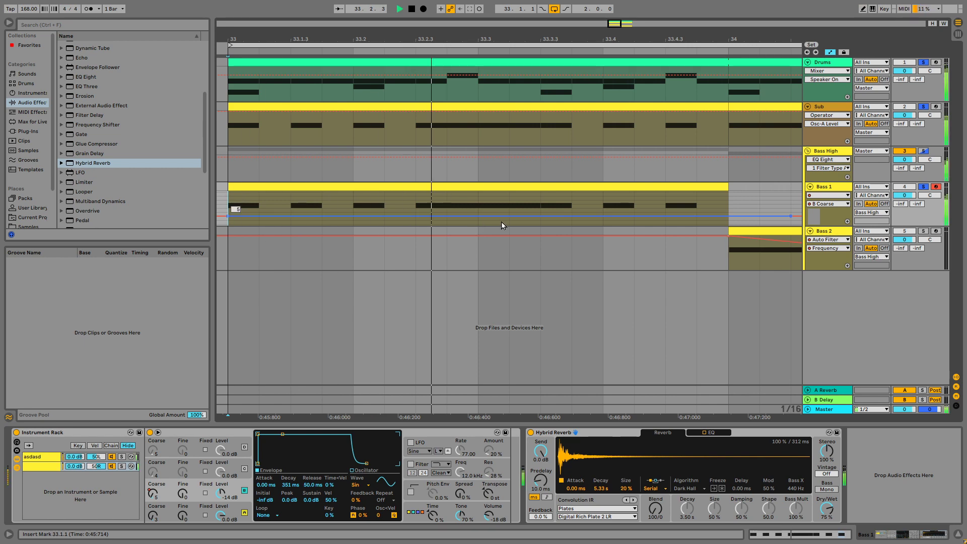
Open the Bass 1 clip in bar 33 and add sixteenth G#0 notes at 1.1.2, 1.1.4 and 1.2.2.
double_click(405, 186)
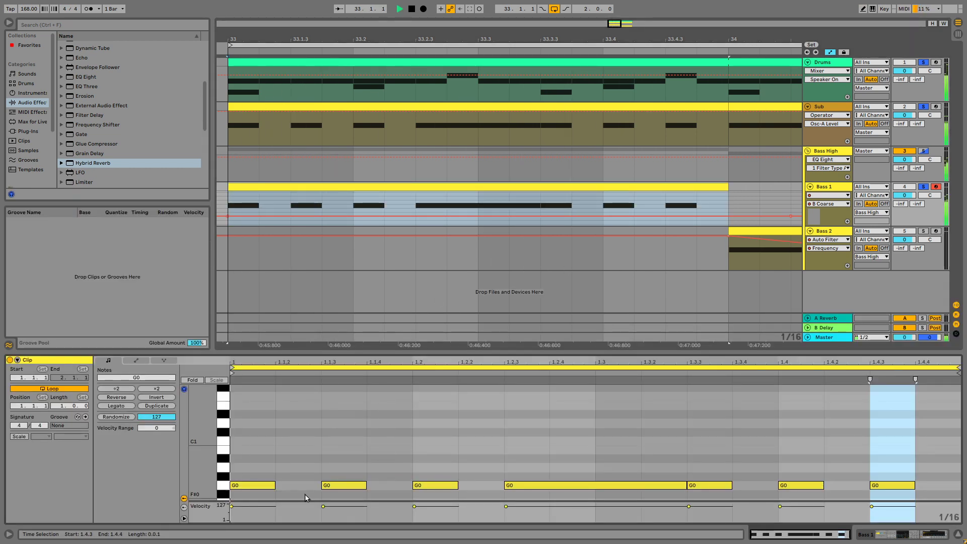
double_click(295, 475)
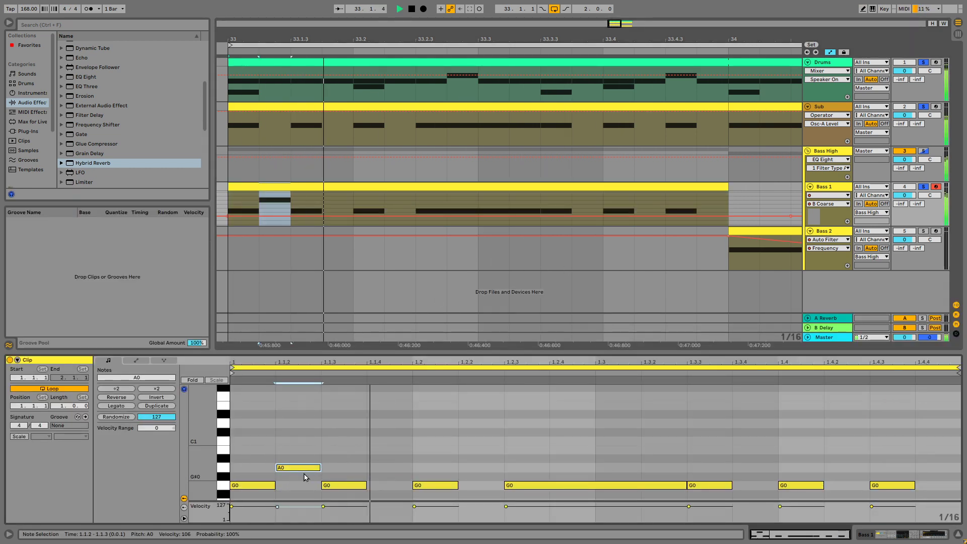
mouse_move(297, 475)
left_mouse_down()
mouse_move(306, 487)
mouse_move(302, 477)
left_mouse_up()
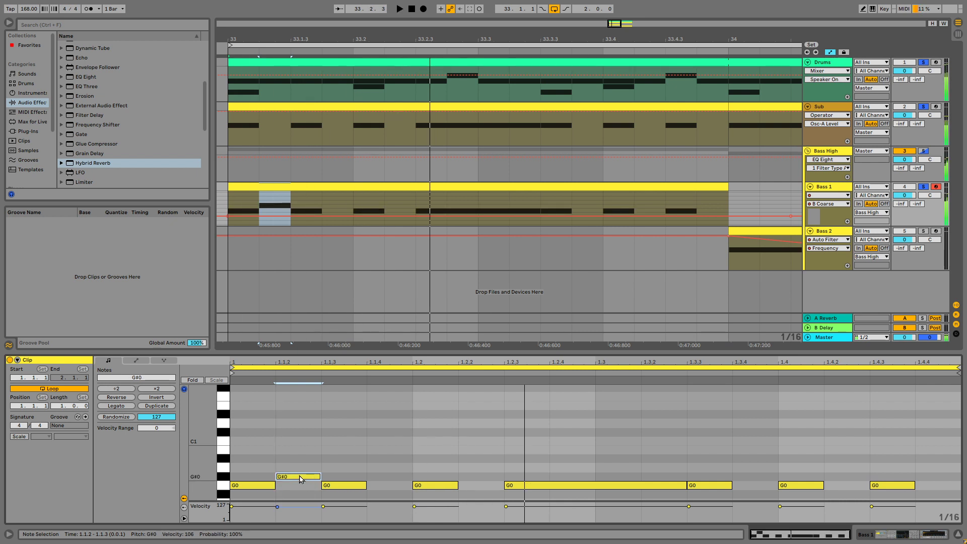
double_click(383, 478)
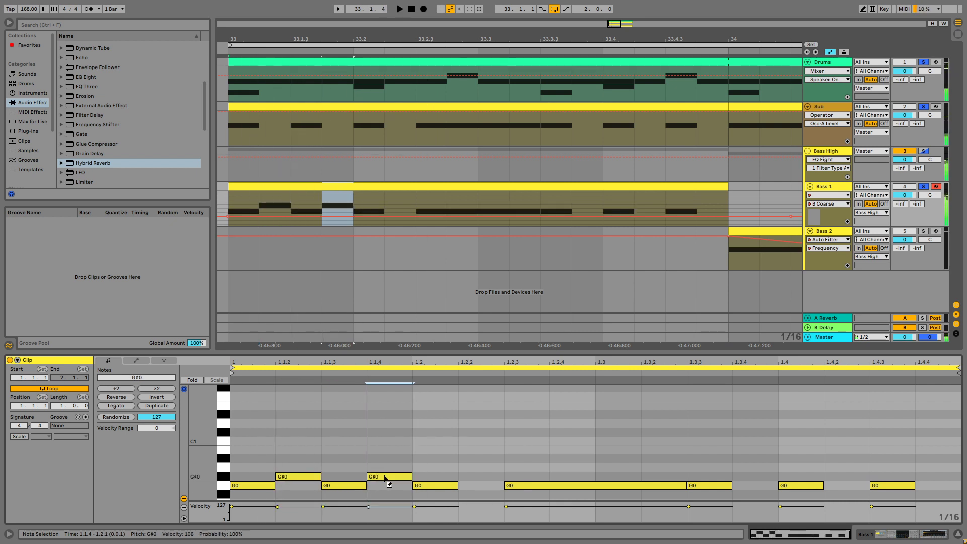
double_click(491, 486)
left_click_drag(491, 487, 480, 476)
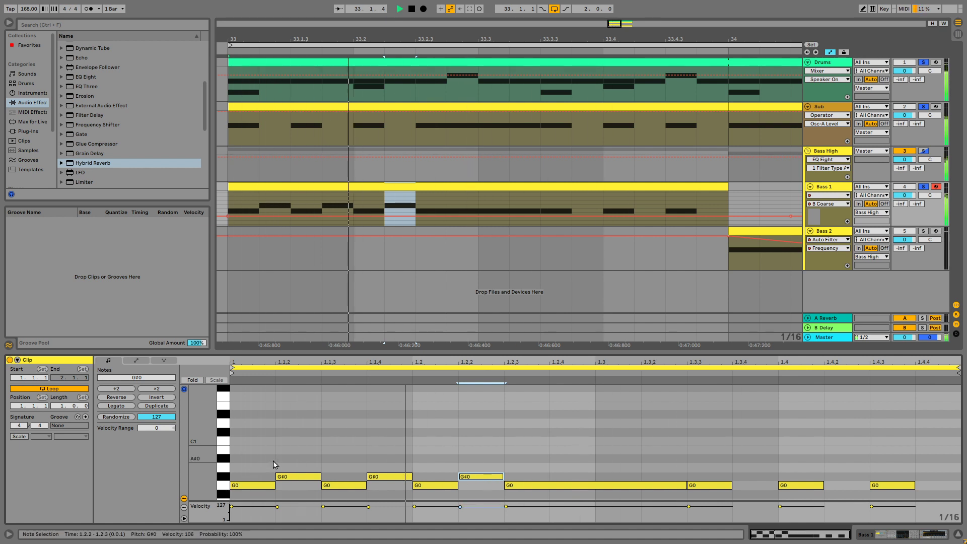
Shorten the three added notes in the Bass 1 clip, transpose them to G1 and play the loop.
left_click_drag(286, 452, 475, 478)
key("space")
key("space")
key("Down")
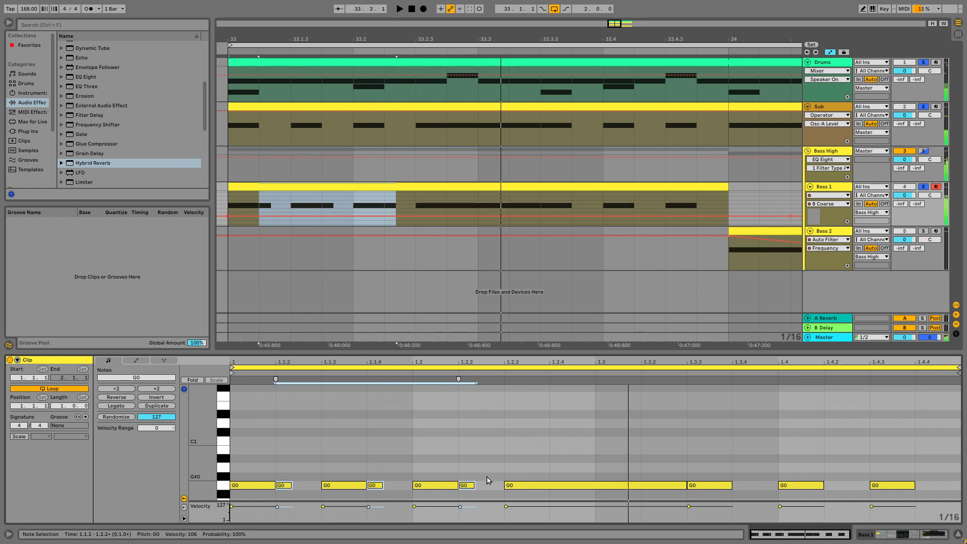
key("shift+Up")
key("space")
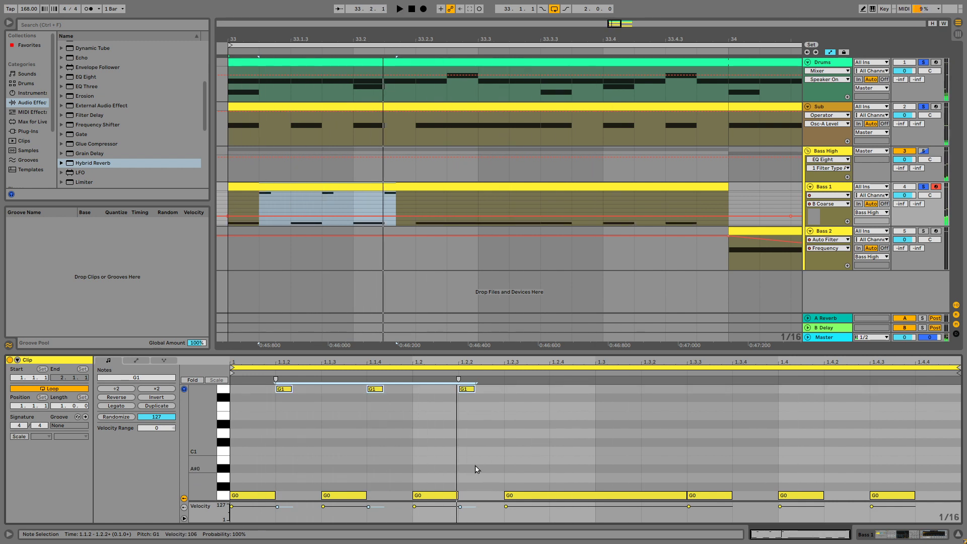
Trim the three G1 notes to very short blips and play the loop.
key("shift+Right")
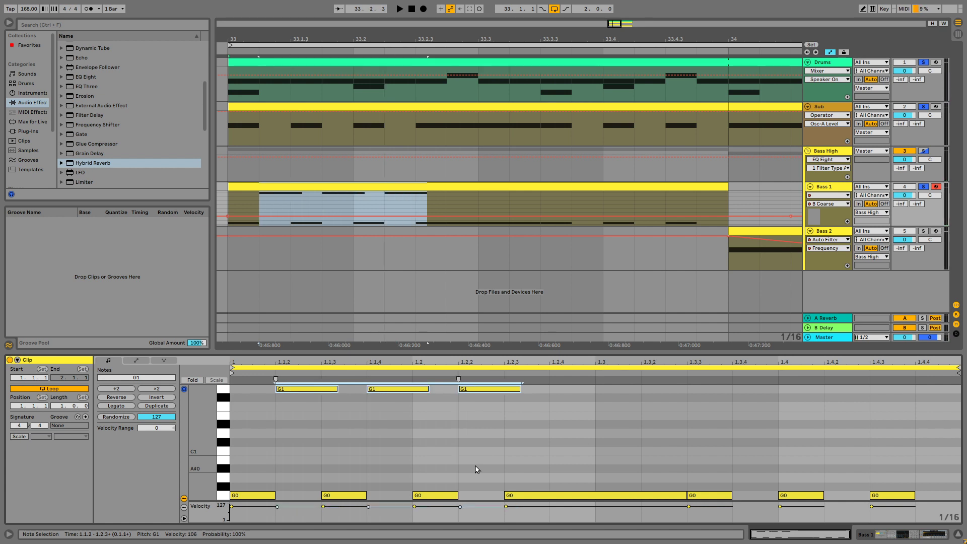
key("shift+Left")
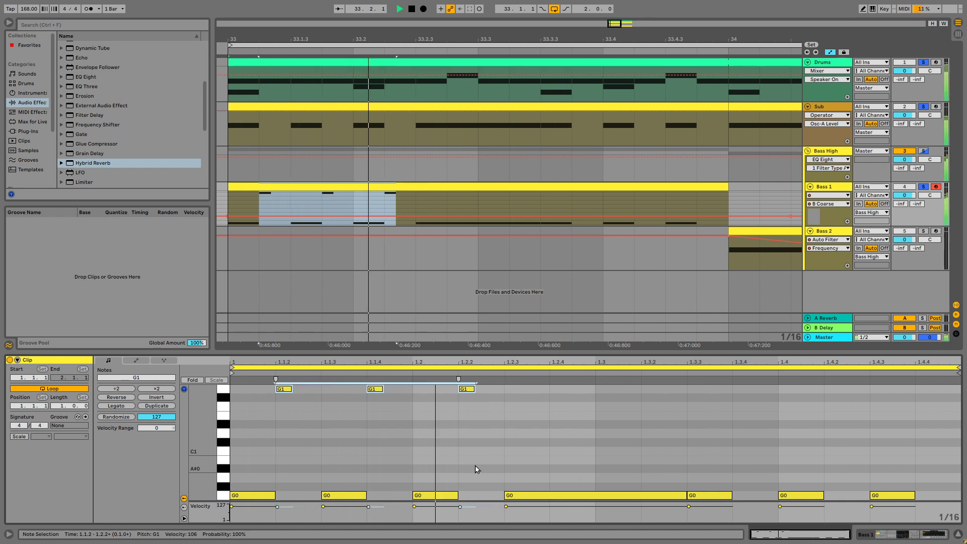
key("space")
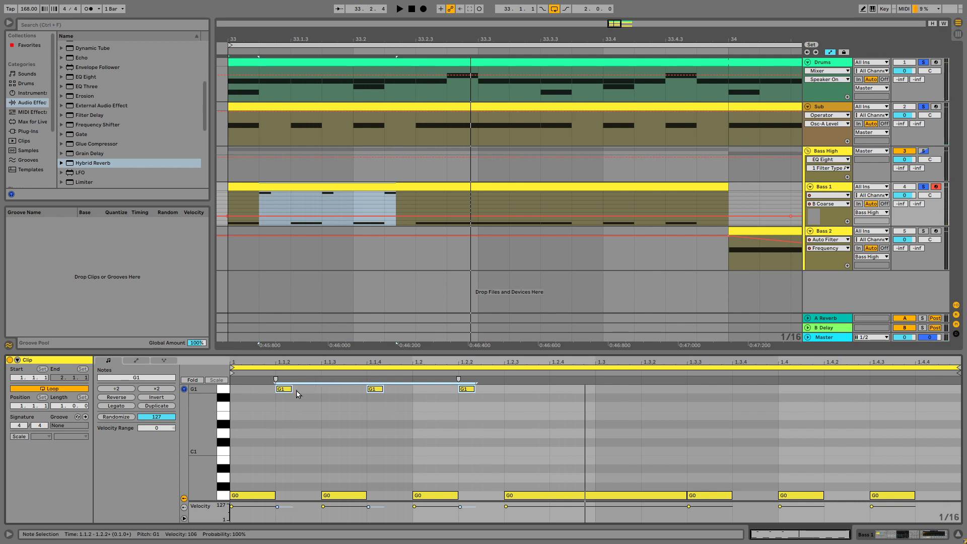
left_click_drag(292, 390, 279, 390)
key("space")
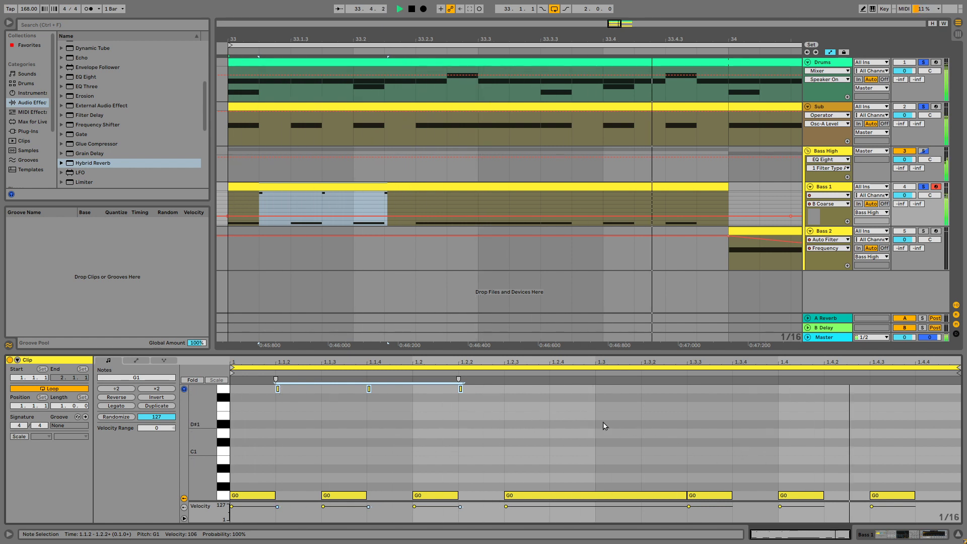
Copy the three blips to D1 at 1.3.4, 1.4.2 and 1.4.4 and play the loop.
key("space")
left_click_drag(524, 403, 749, 436)
key("space")
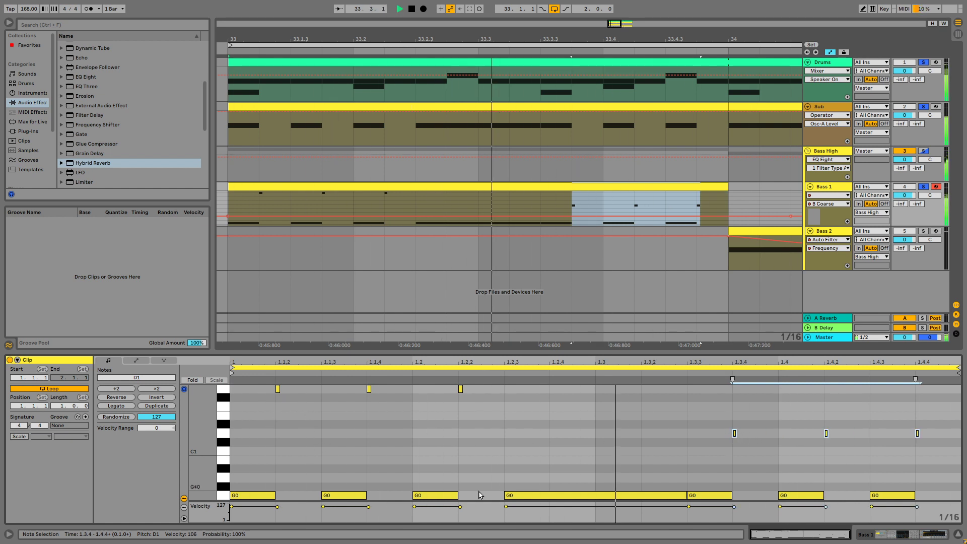
key("space")
Shift the three short G1 notes slightly earlier so they overlap the ends of the G0 notes, and play the loop.
left_click_drag(491, 496, 232, 385)
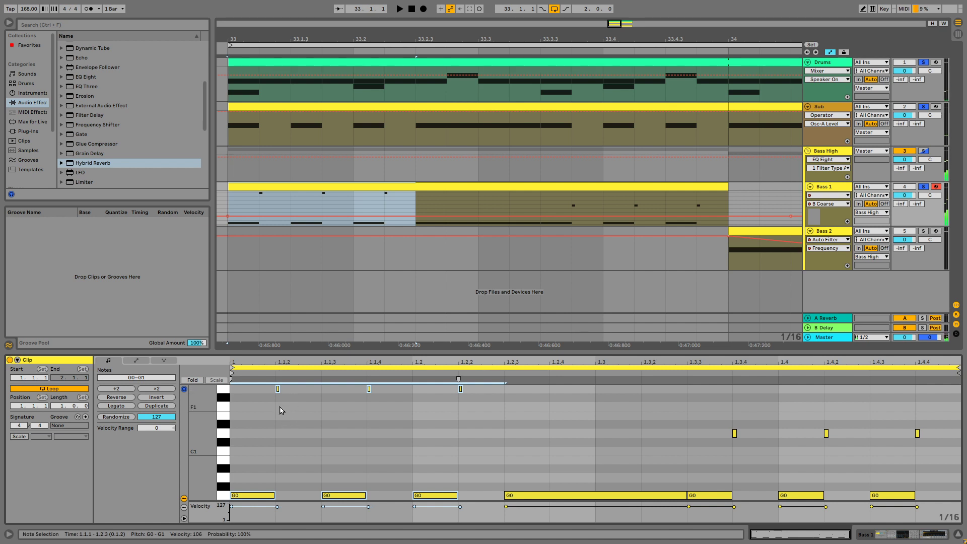
mouse_move(458, 379)
left_mouse_down()
mouse_move(413, 380)
mouse_move(537, 394)
mouse_move(432, 403)
mouse_move(445, 403)
mouse_move(245, 390)
left_mouse_up()
key("space")
key("space")
left_click(411, 428)
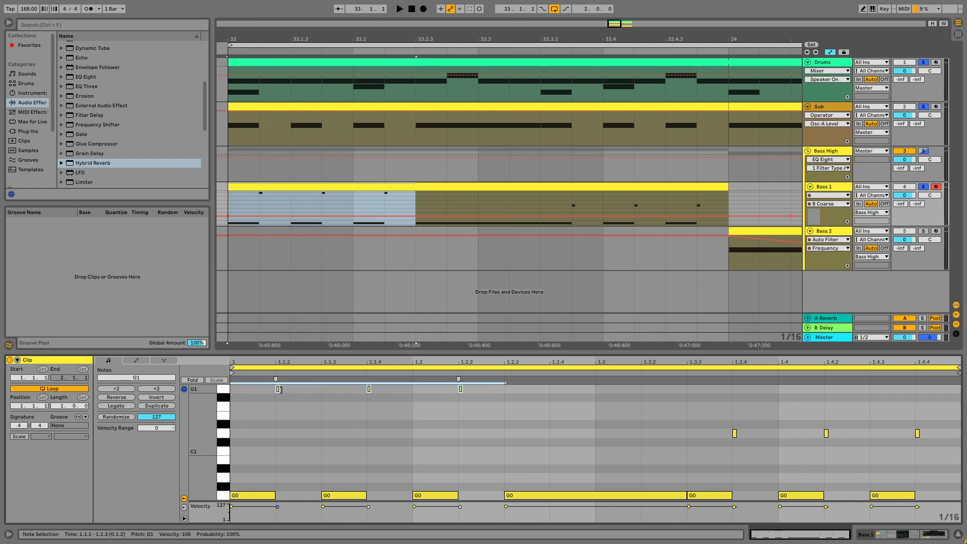
left_click_drag(279, 394, 272, 398)
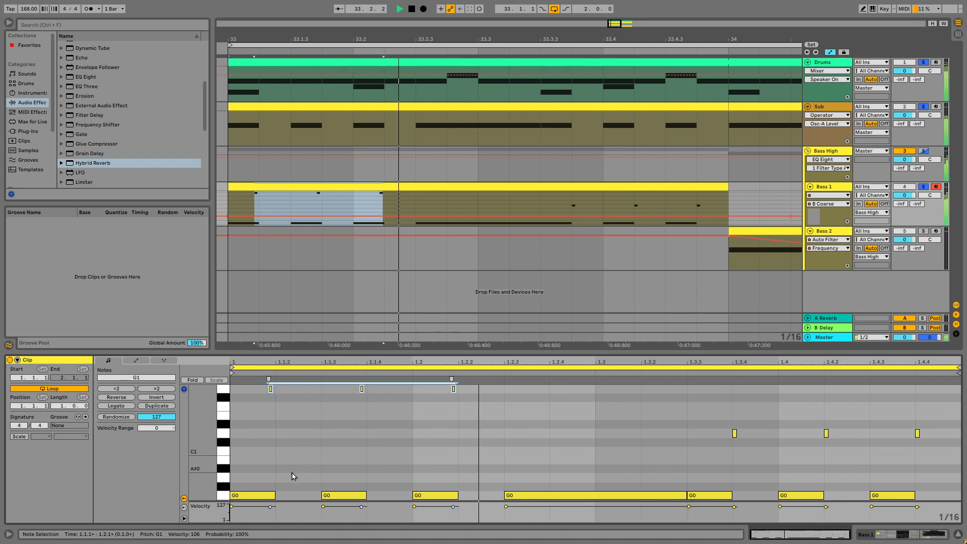
key("space")
Try the middle G1 blip an octave higher, set it to F1 and play the loop.
left_click_drag(391, 418, 343, 374)
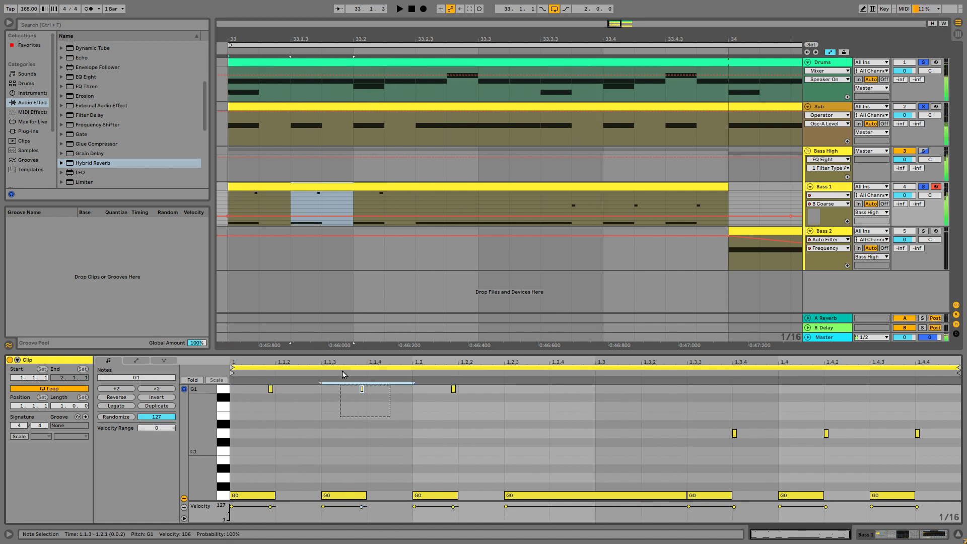
key("shift+Up")
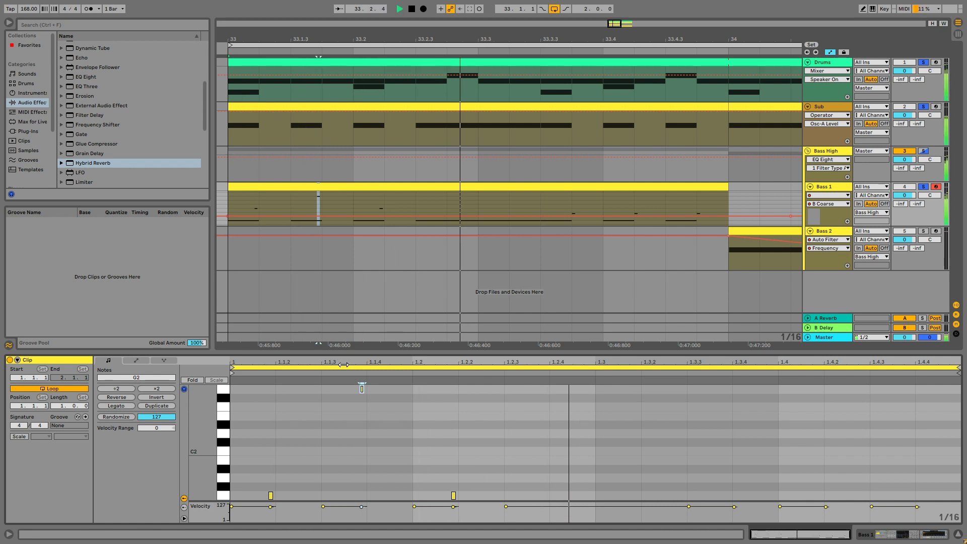
key("space")
key("shift+Down")
key("shift+Down")
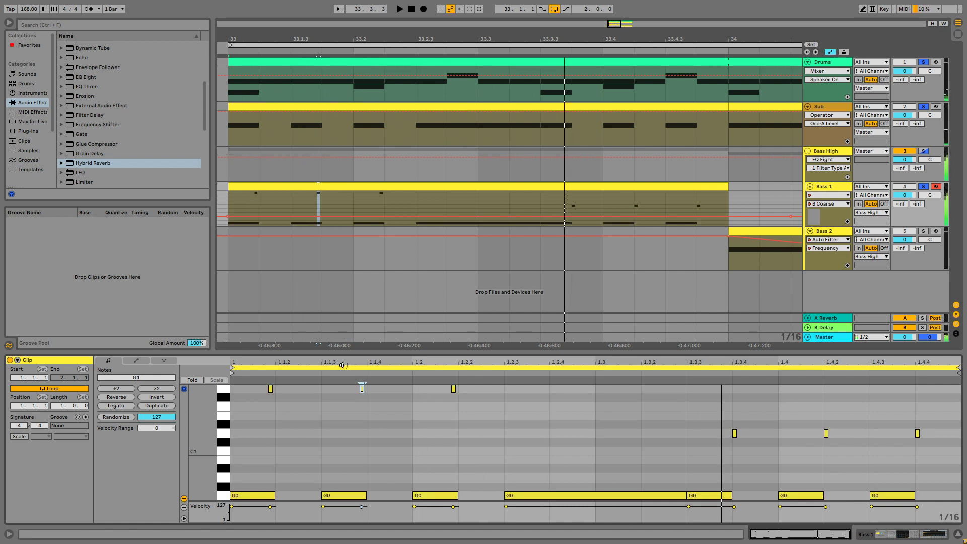
key("space")
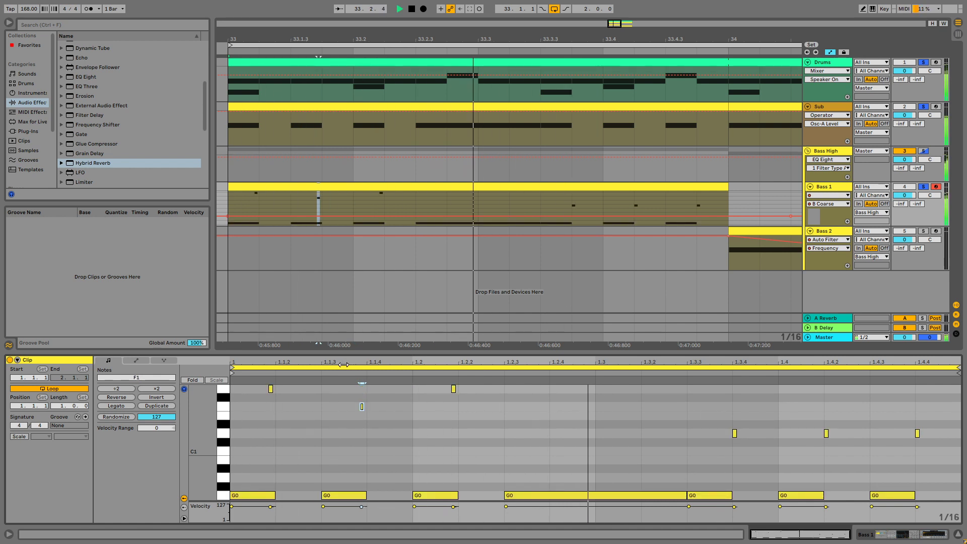
left_click(415, 403)
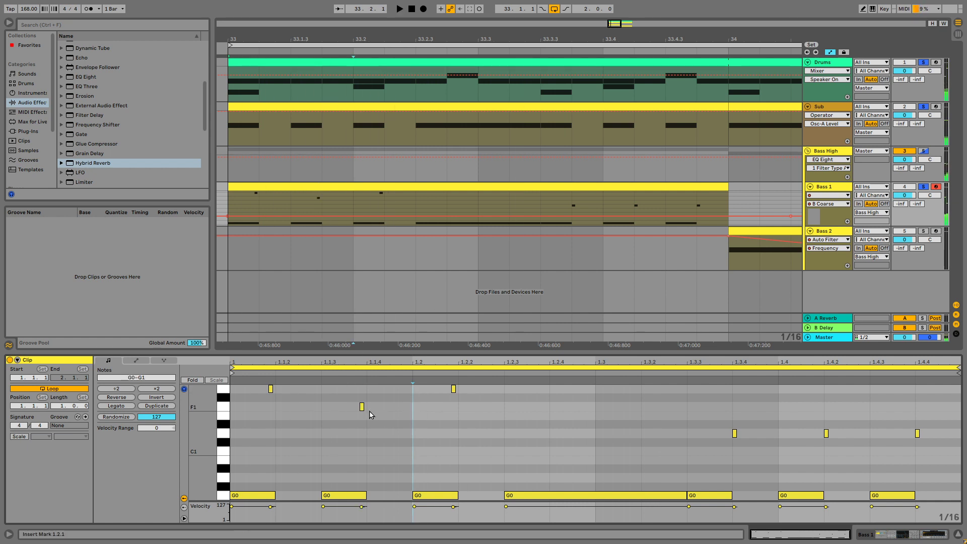
Lengthen the F1 blip so it ends at 1.2 and set its pitch to C#1, auditioning it in the loop.
left_click_drag(362, 407, 411, 478)
key("space")
key("space")
key("space")
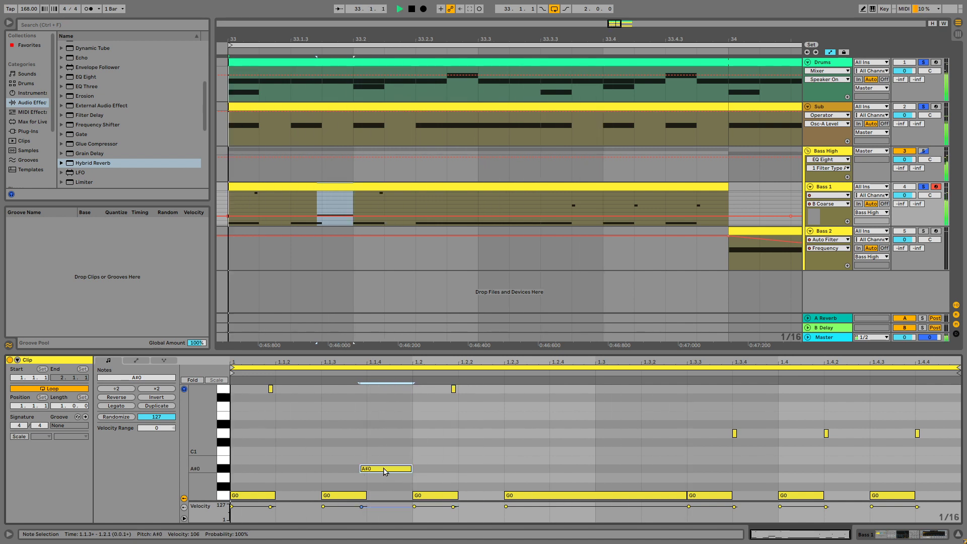
key("Up")
key("Up")
key("Up")
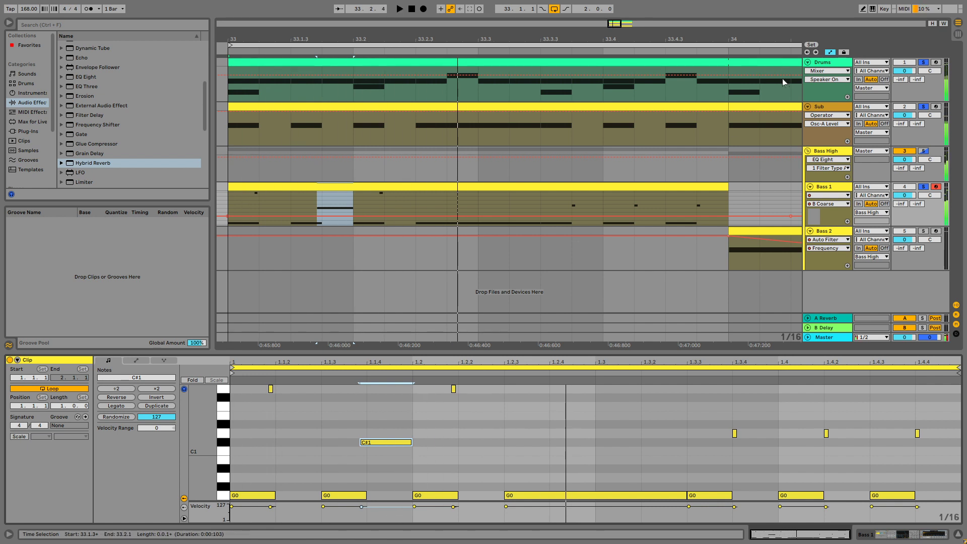
Solo only the Bass 1 track and delete the three short D1 notes at the end of its clip.
left_click(925, 187)
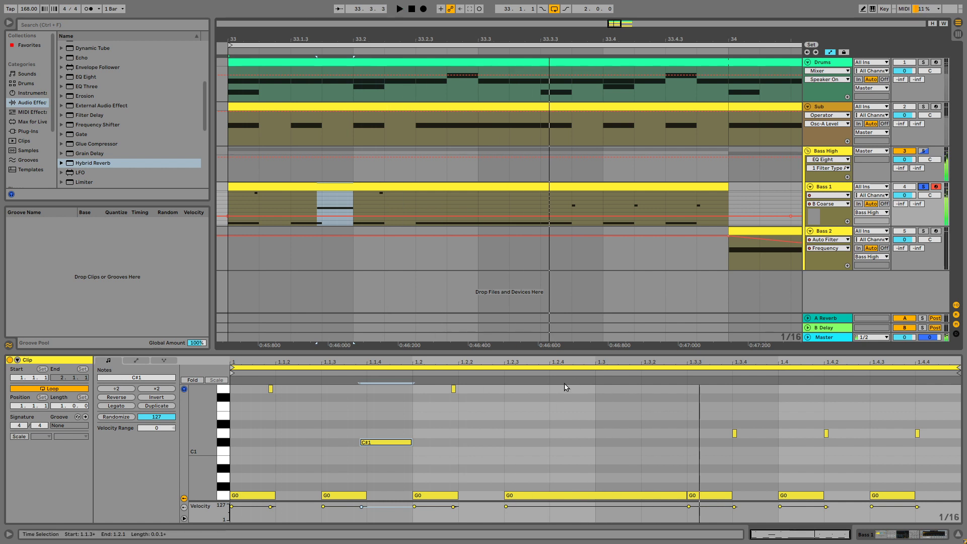
left_click(321, 432)
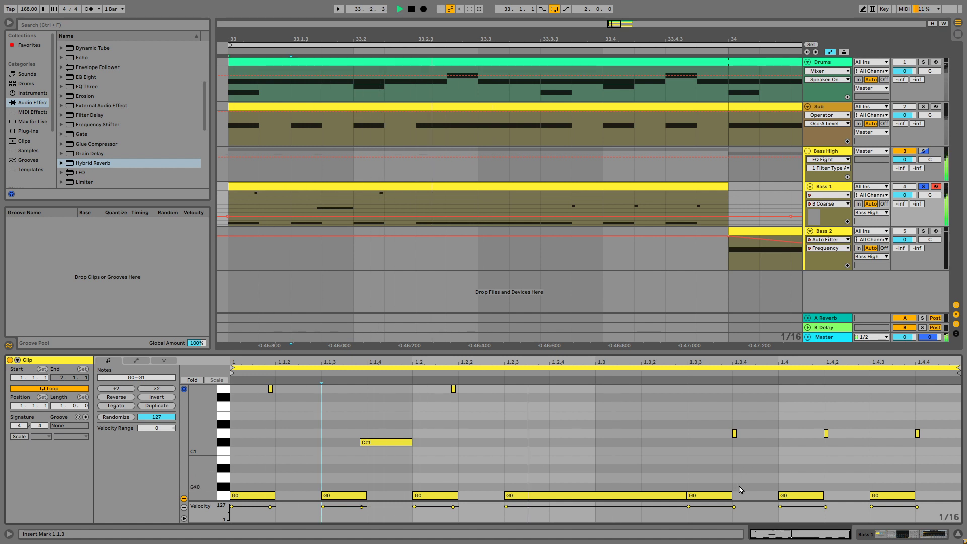
left_click_drag(706, 449, 962, 422)
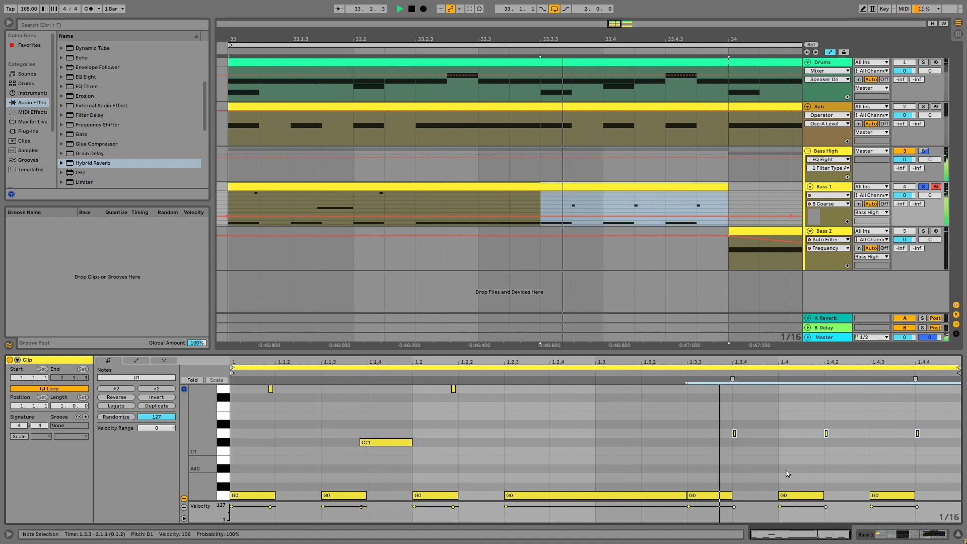
key("Delete")
key("space")
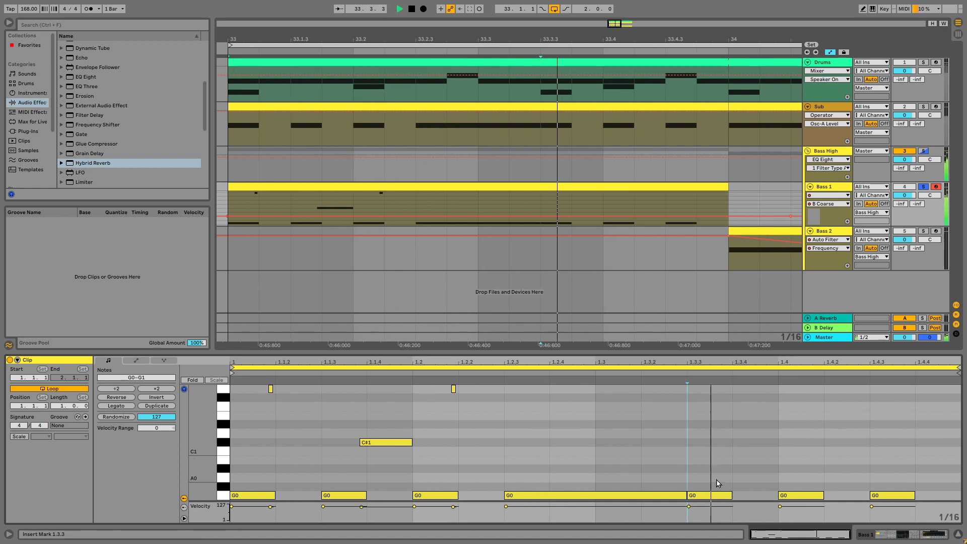
Raise the G0 note at 1.3.3 to A0 and the one at 1.4 to G#0, and play the loop.
key("space")
left_click_drag(717, 481, 804, 497)
key("Up")
key("Up")
key("Up")
key("space")
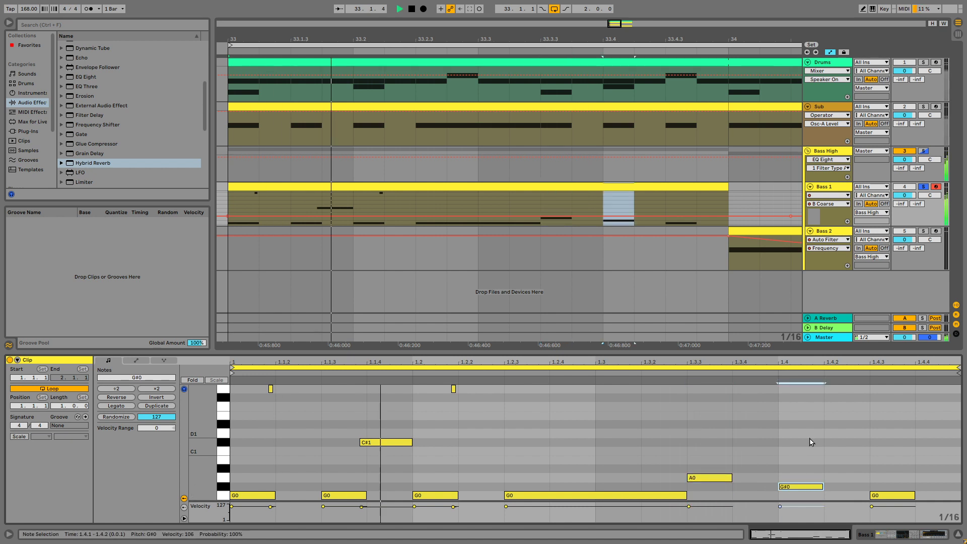
Delete the B Coarse automation of the Operator on Bass 1 and play the loop.
left_click(824, 187)
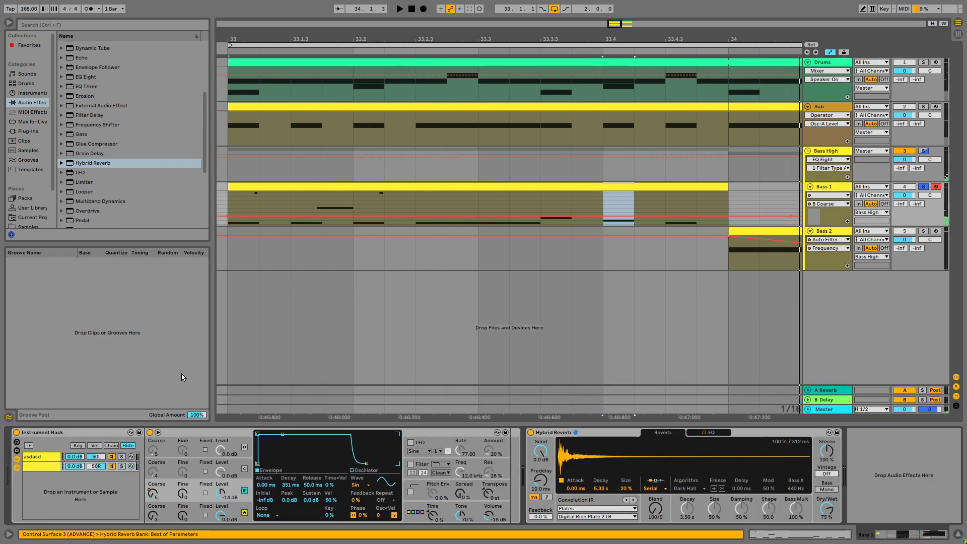
right_click(155, 498)
left_click(188, 335)
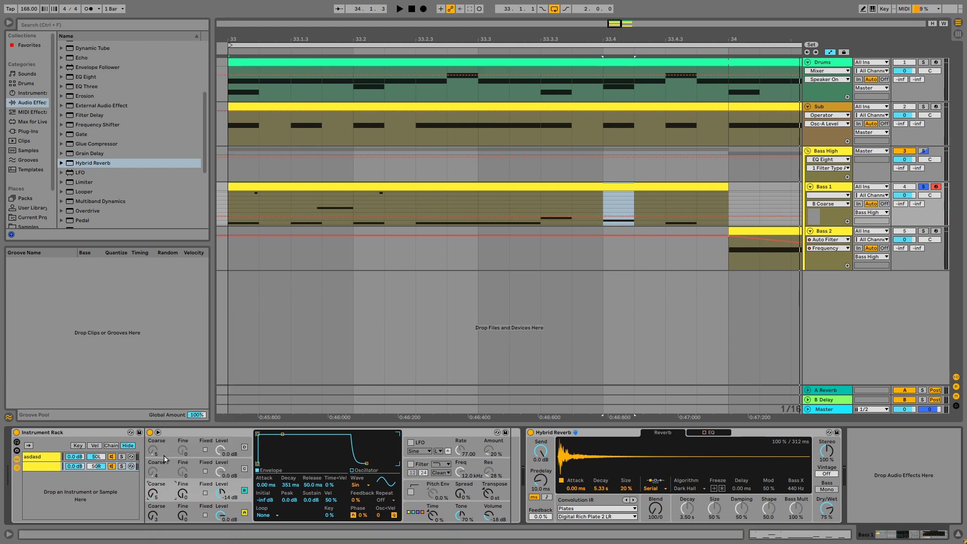
left_click(42, 459)
key("space")
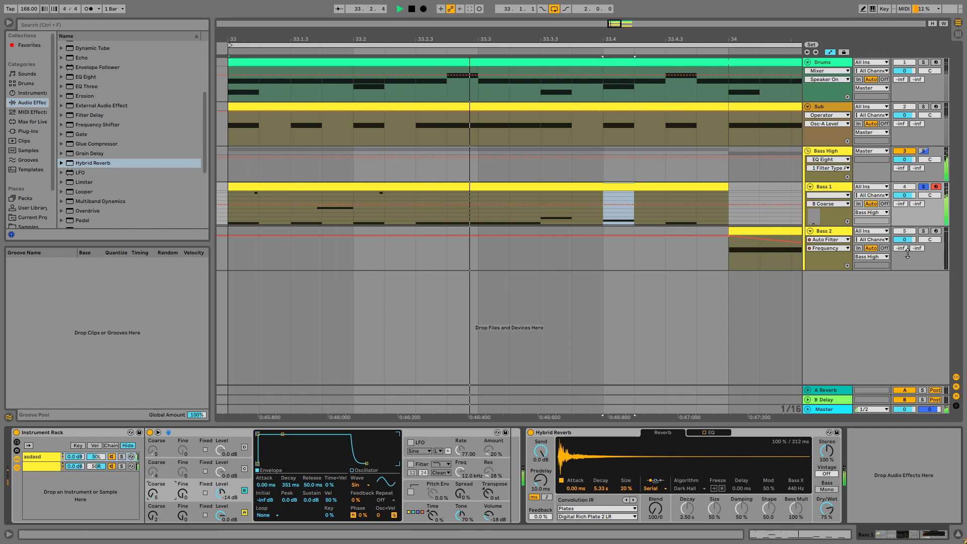
Lower the Hybrid Reverb Dry/Wet on Bass 1 to 42%, turn off the track's solo and stop playback.
left_click_drag(828, 510, 828, 529)
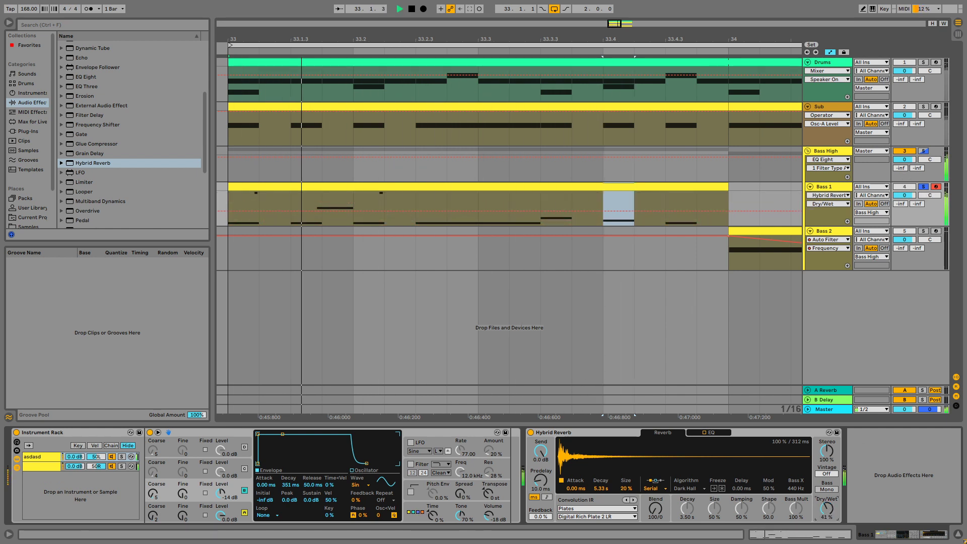
left_click(923, 187)
key("space")
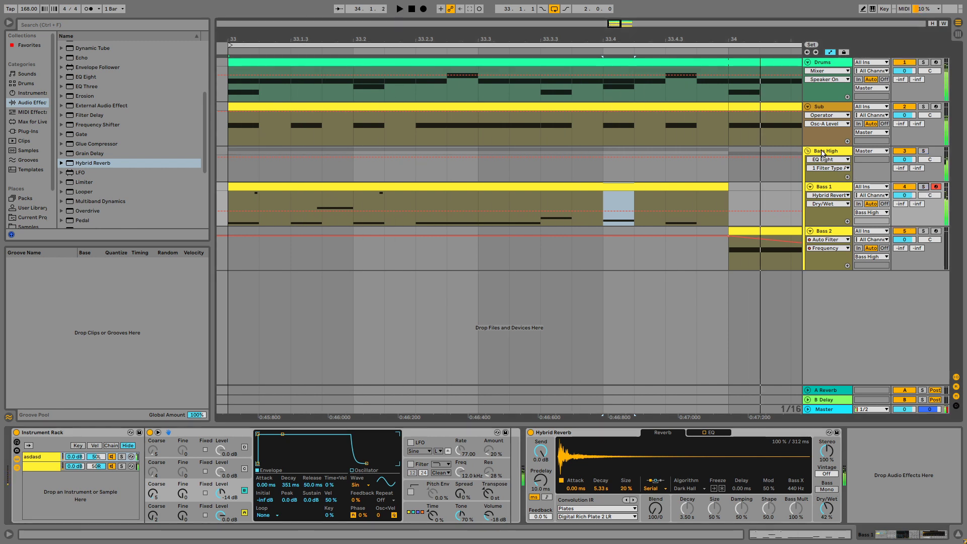
Add a Compressor after the EQ Eight on the Bass High group.
left_click(826, 151)
scroll(136, 105, "up", 1)
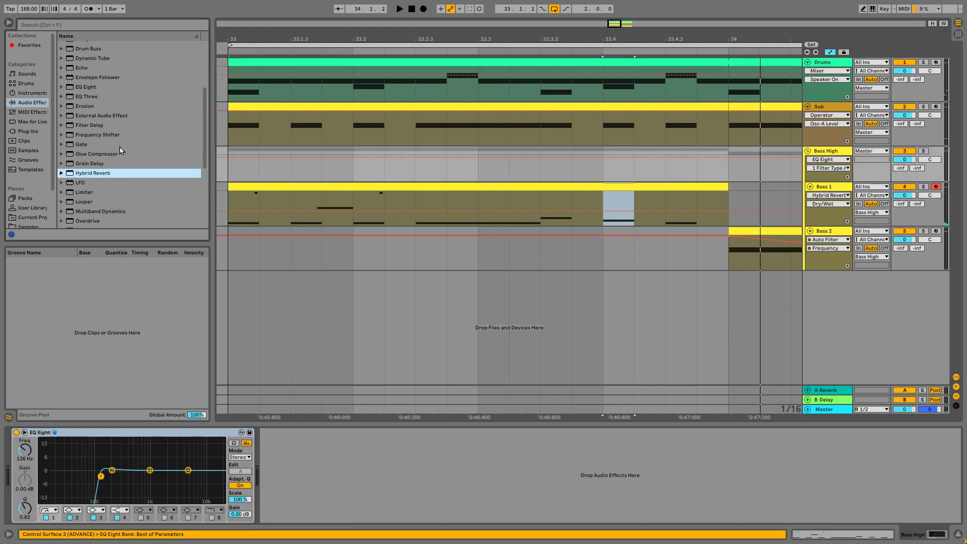
scroll(119, 146, "up", 10)
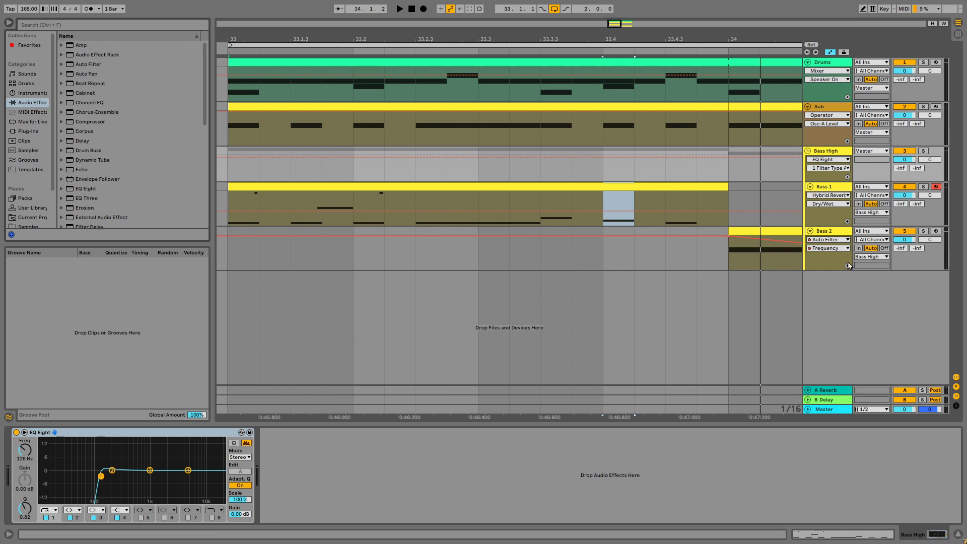
left_click(103, 121)
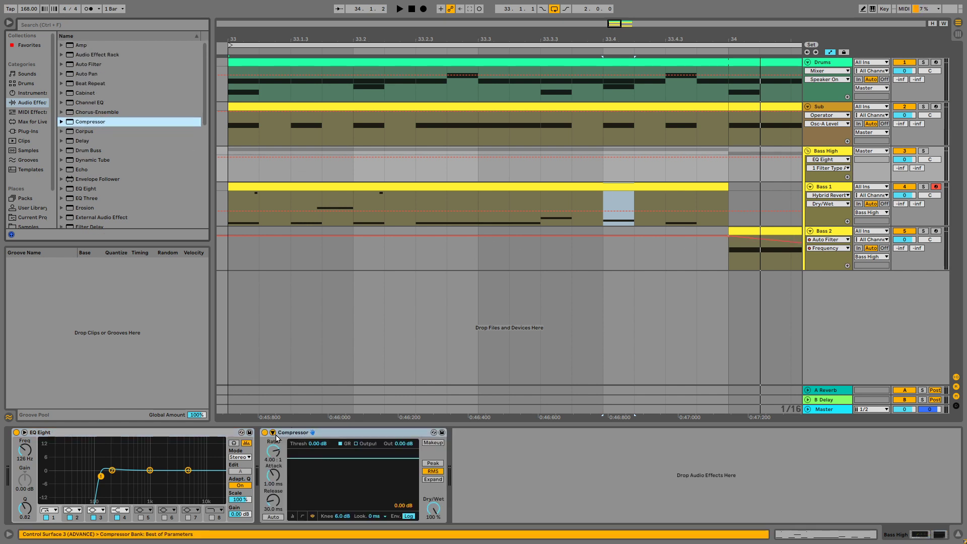
Sidechain the Bass High Compressor to the Drums track's kick at Pre FX, then set Threshold to -27.0 dB and Ratio to inf:1 during playback.
left_click(273, 433)
left_click(282, 457)
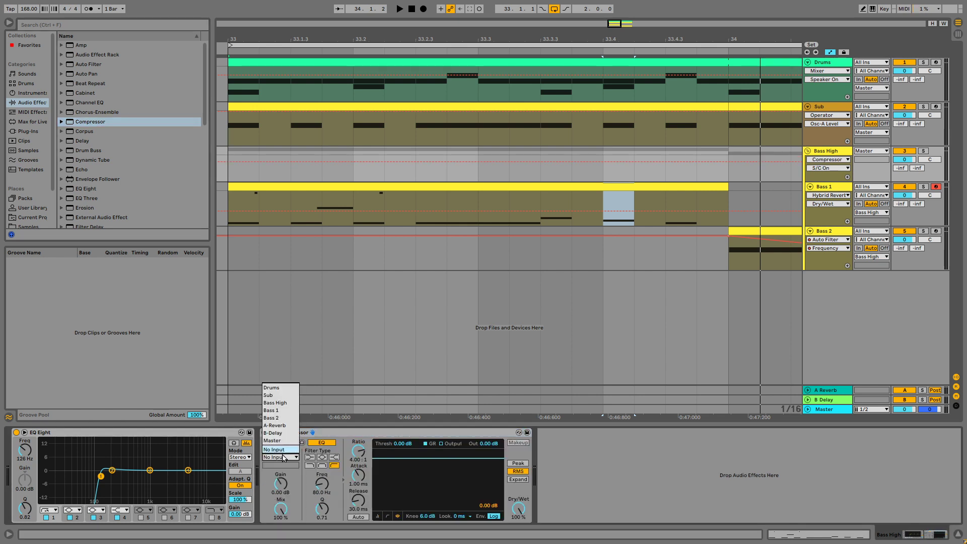
left_click(282, 388)
left_click(286, 465)
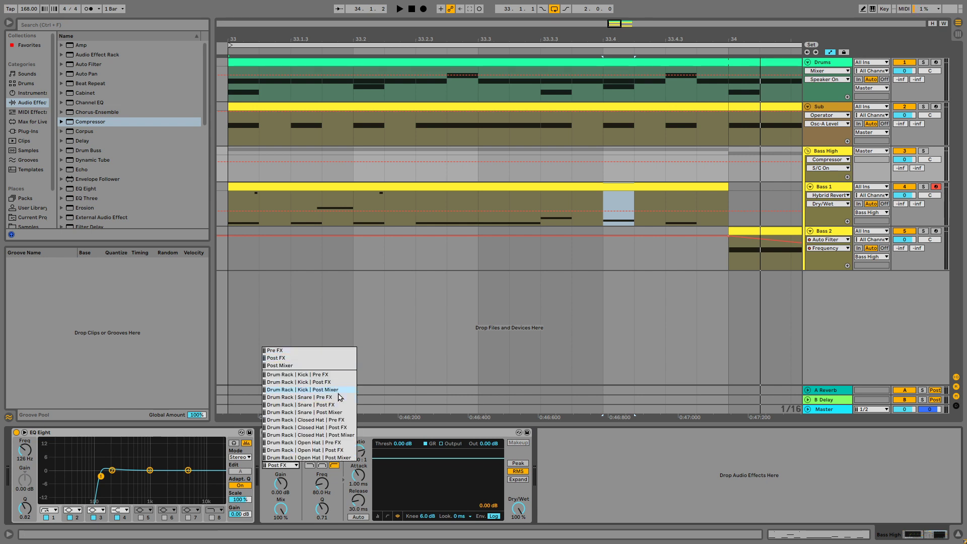
left_click(326, 382)
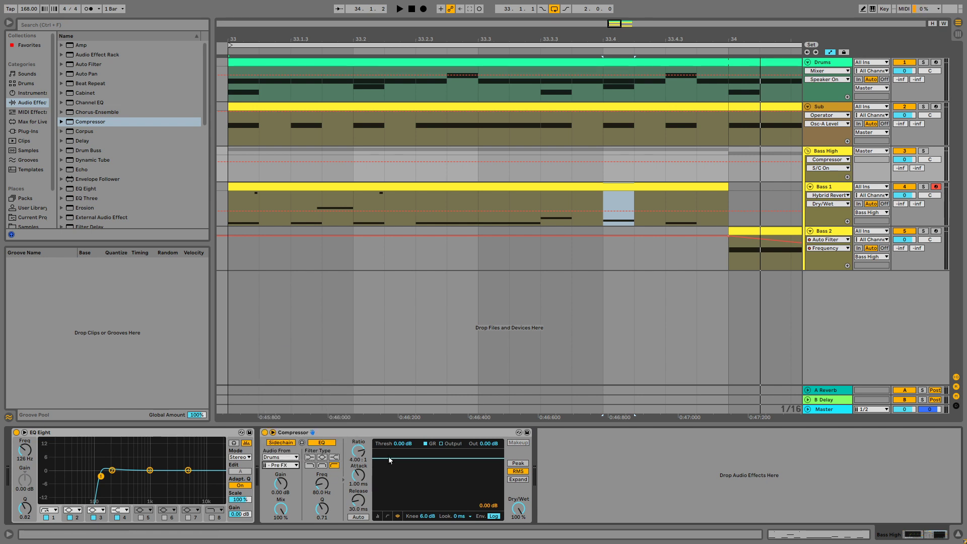
key("space")
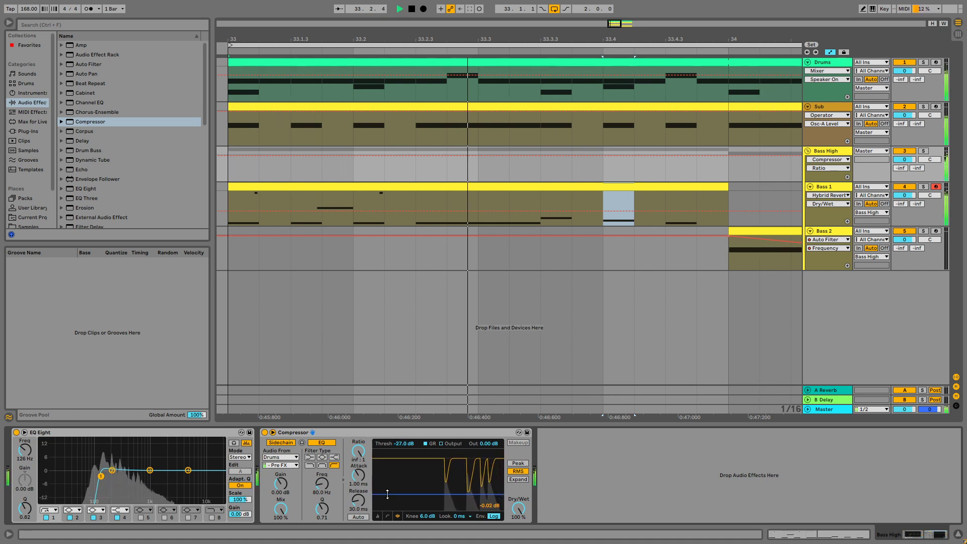
Copy the Bass 1 clip onto the Sub track at bar 33, replacing the clip there, and play the loop.
left_click(255, 187)
key("space")
left_click_drag(252, 167, 259, 113)
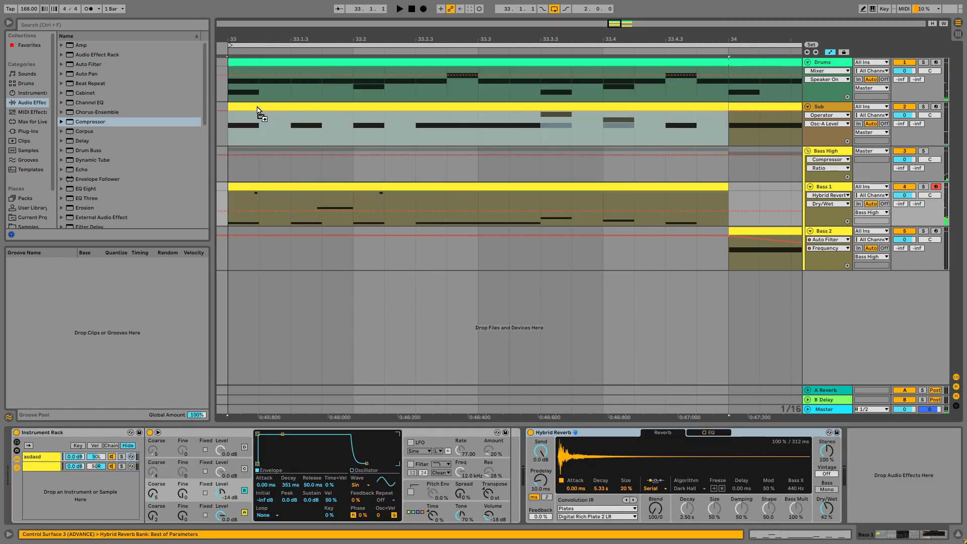
key("space")
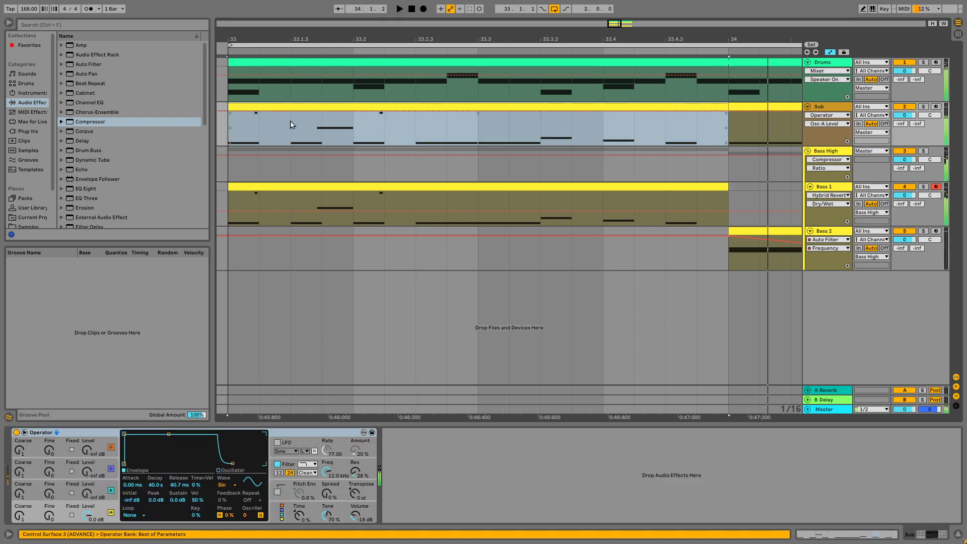
key("space")
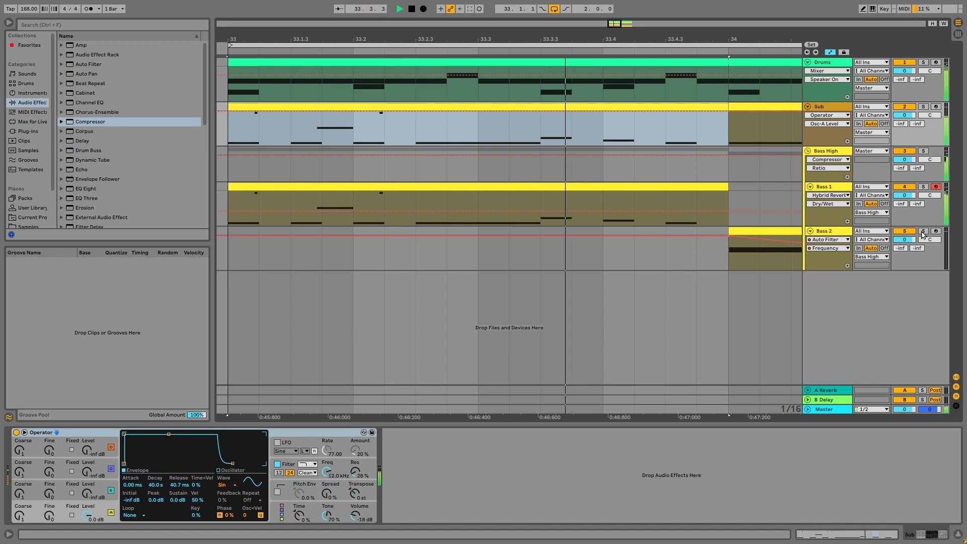
Add an Operator at the start of the Bass 2 track's device chain, set oscillator A's wave to Saw D and play the loop.
left_click(840, 233)
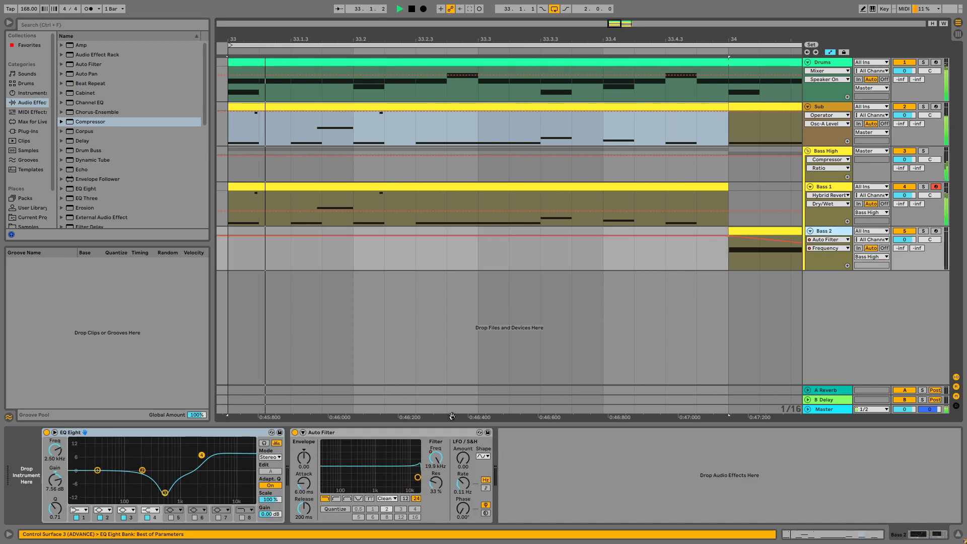
key("space")
left_click(30, 92)
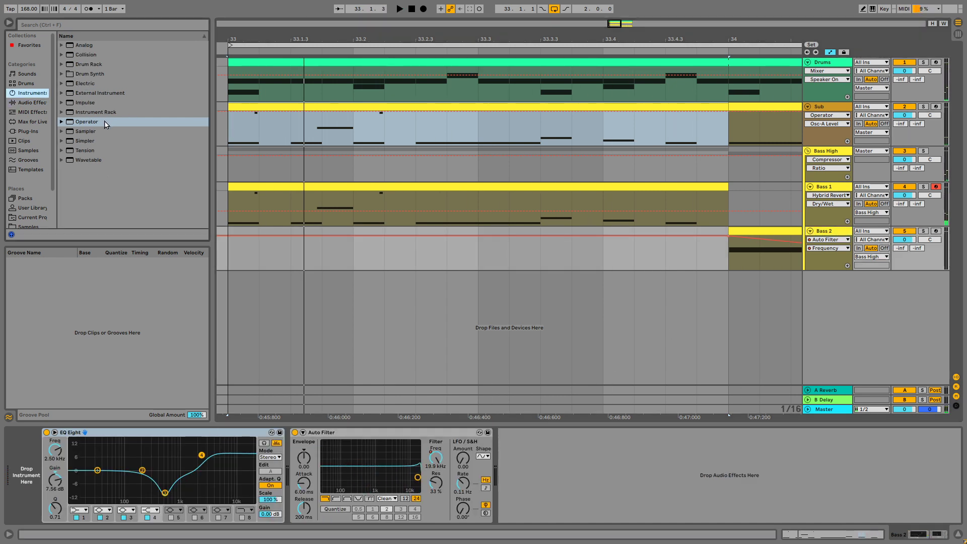
left_click_drag(103, 122, 58, 465)
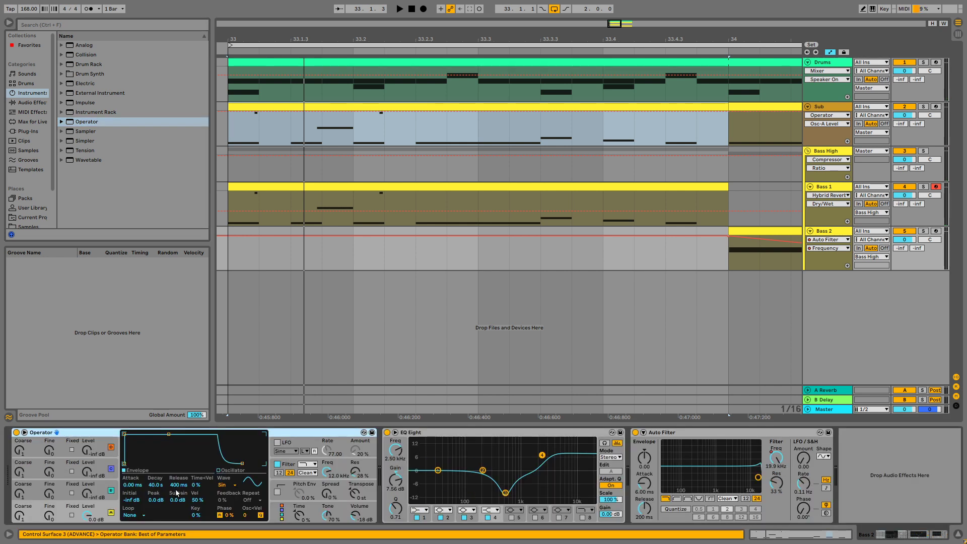
left_click(222, 485)
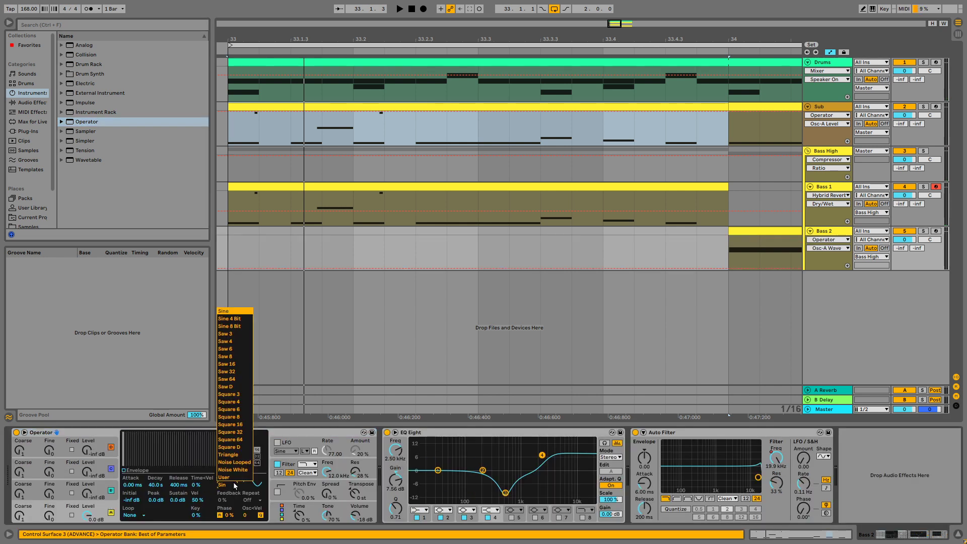
left_click(240, 387)
key("space")
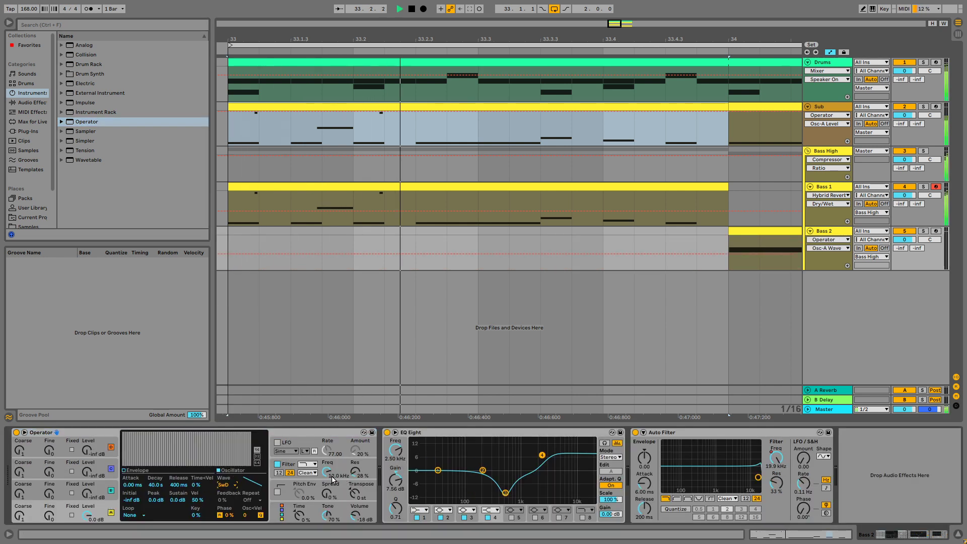
Turn off the filter in Bass 2's Operator and lower the Auto Filter's resonance to 11%.
left_click(277, 465)
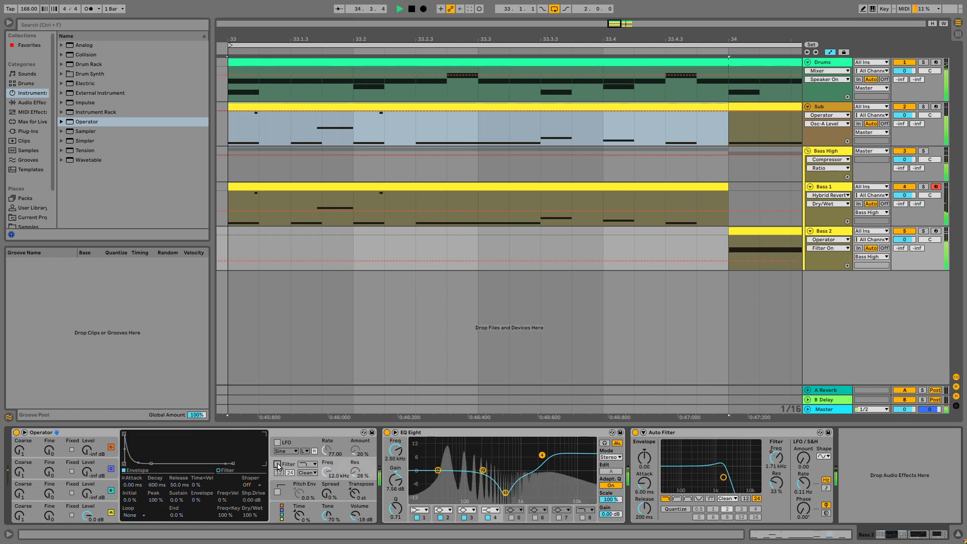
left_click(776, 483)
left_click_drag(777, 482, 765, 493)
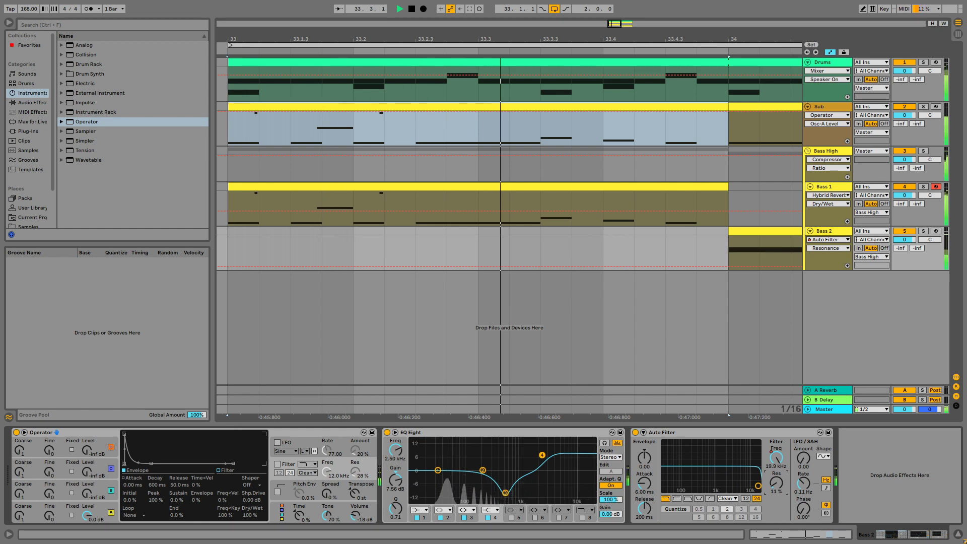
Copy the Hybrid Reverb from Bass 1 to the end of Bass 2's device chain, play the loop and stop playback.
key("minus")
key("minus")
key("minus")
key("plus")
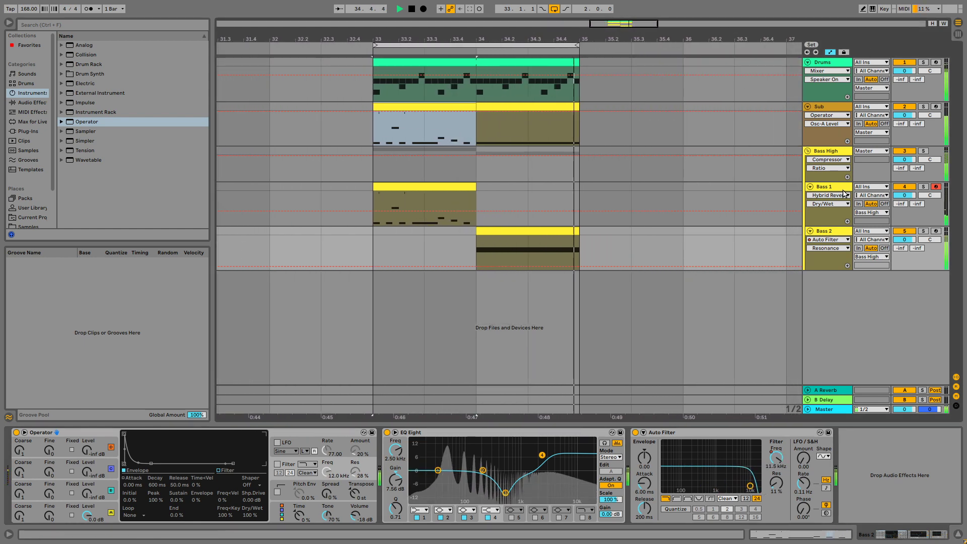
key("space")
key("Up")
left_click_drag(600, 435, 707, 344)
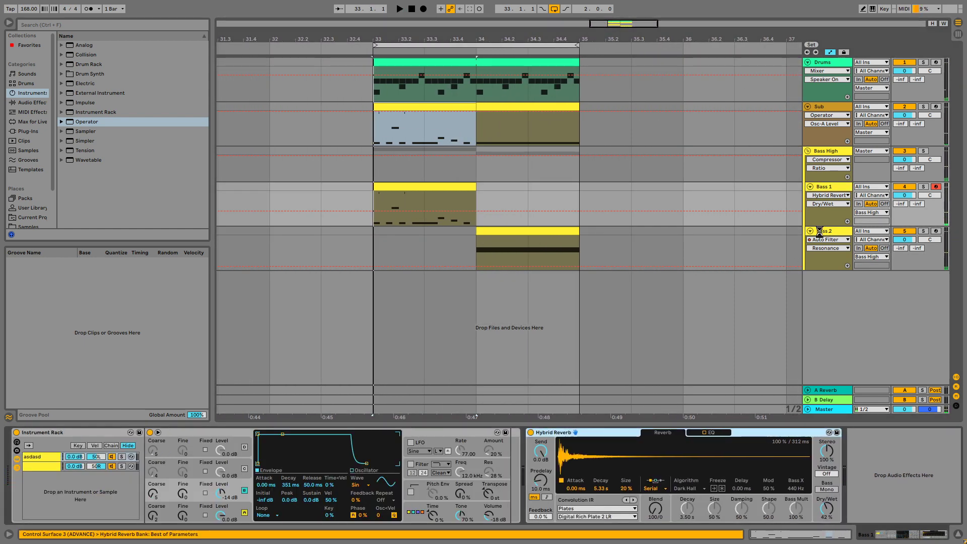
left_click_drag(819, 233, 819, 233)
key("space")
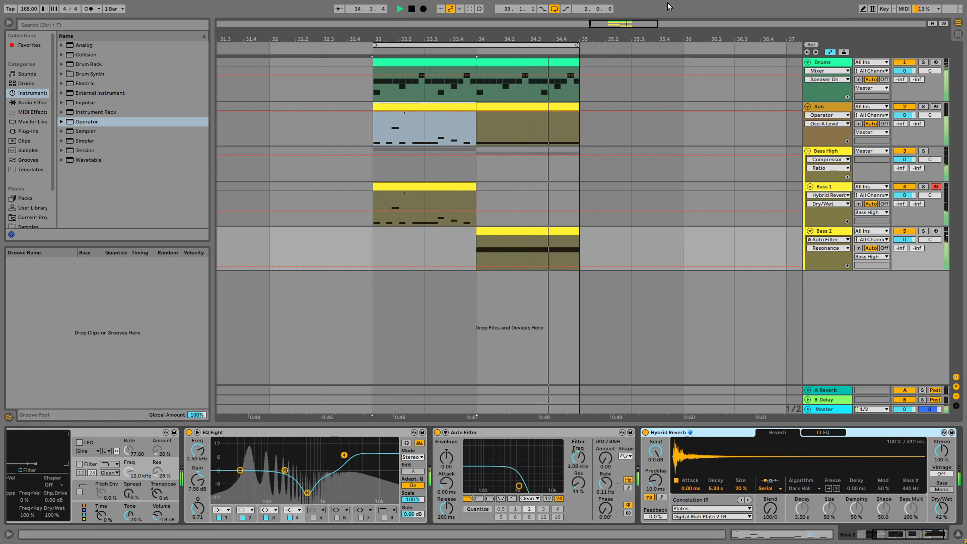
key("space")
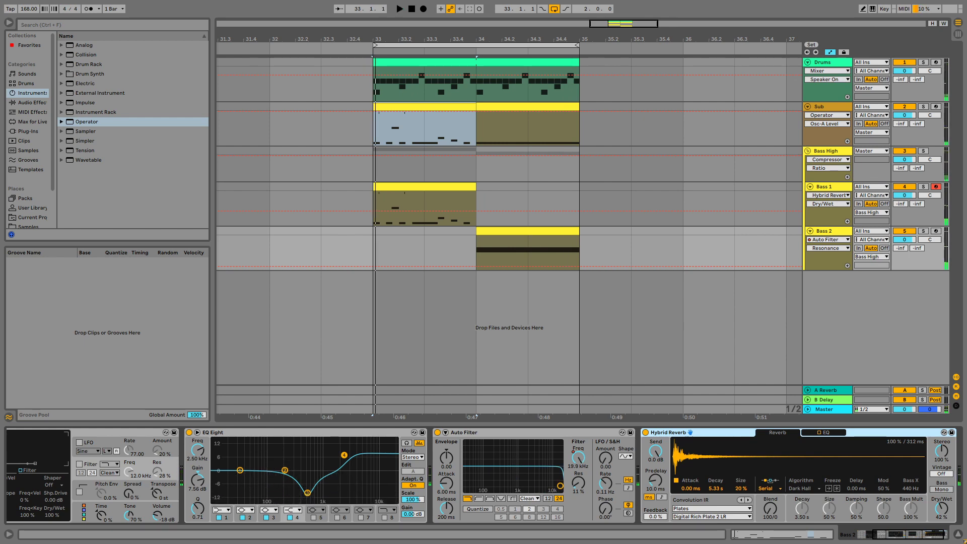